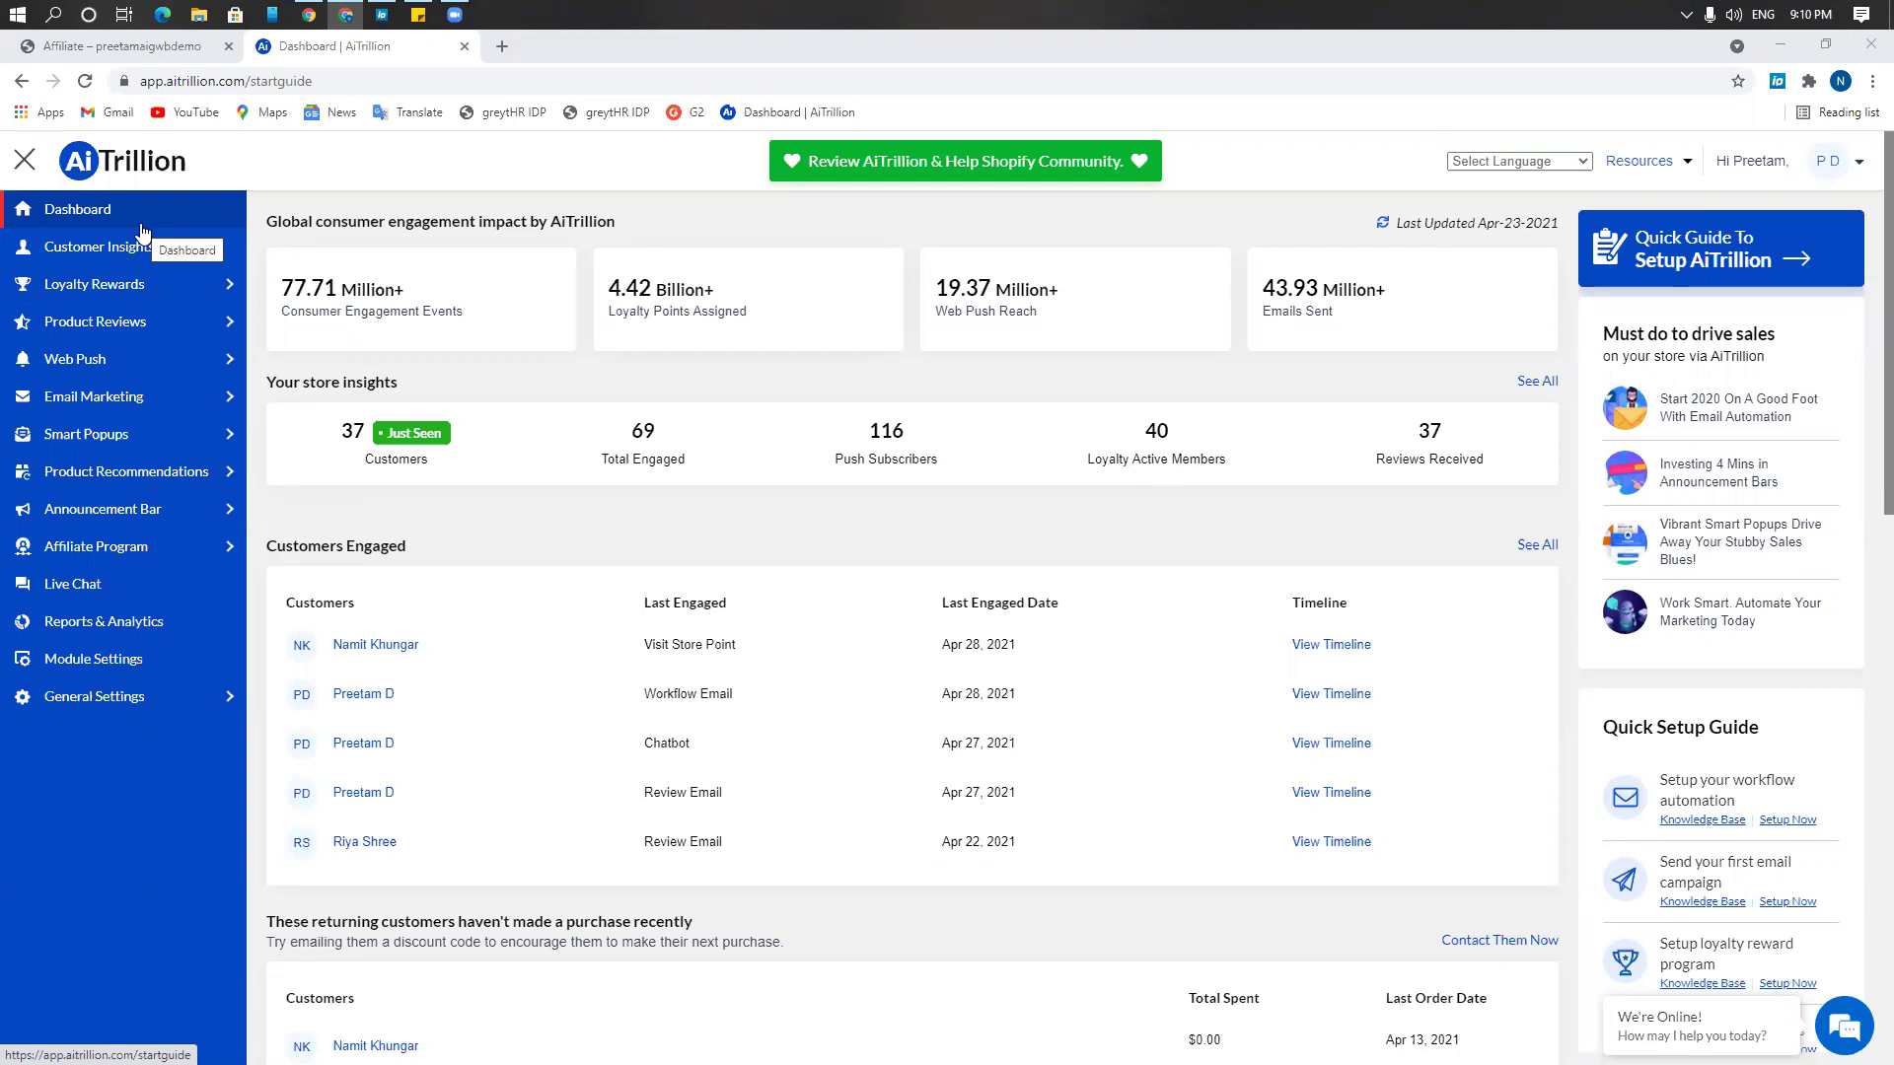
Expand the Affiliate Program section in the left sidebar
{"action": "left_click", "coordinate": [153, 549]}
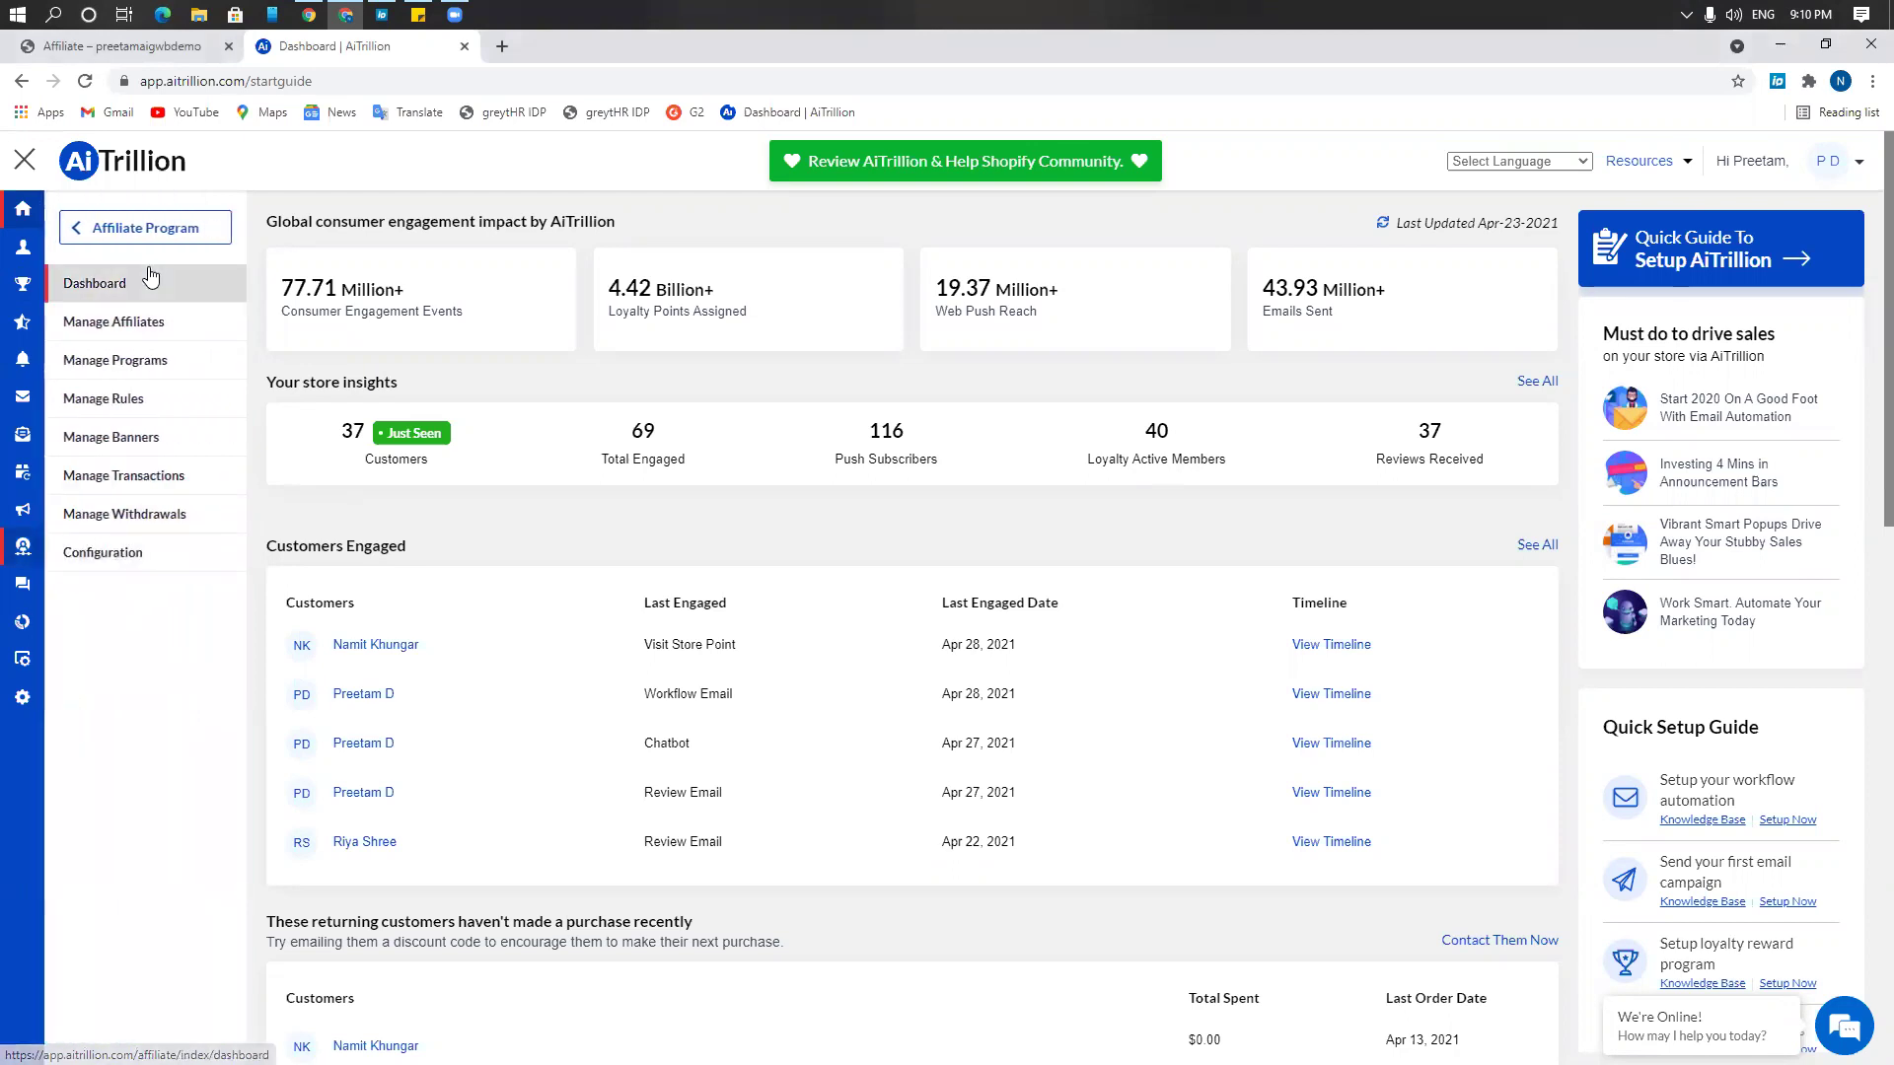
Open the Affiliate Marketing Program Dashboard and highlight its App Status setting
{"action": "left_click", "coordinate": [151, 276]}
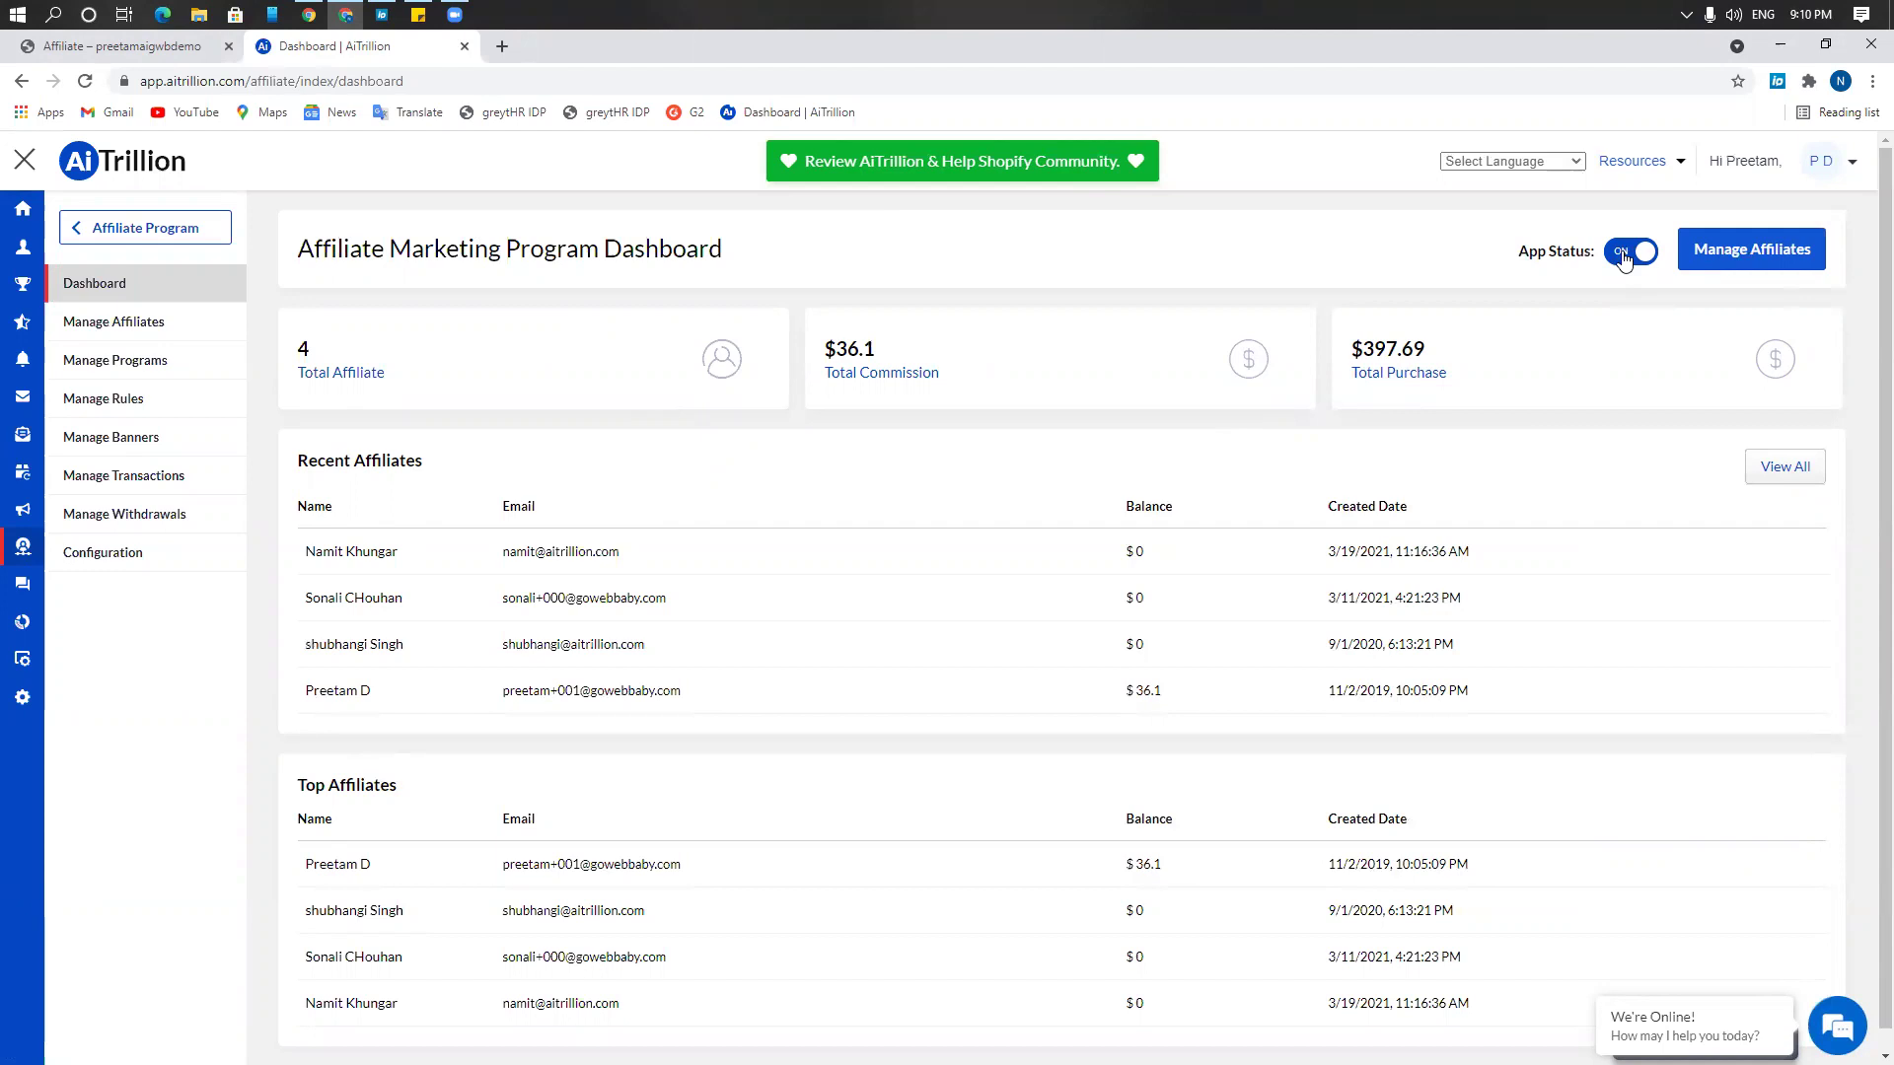
{"action": "left_click_drag", "start_coordinate": [1506, 252], "coordinate": [1601, 252]}
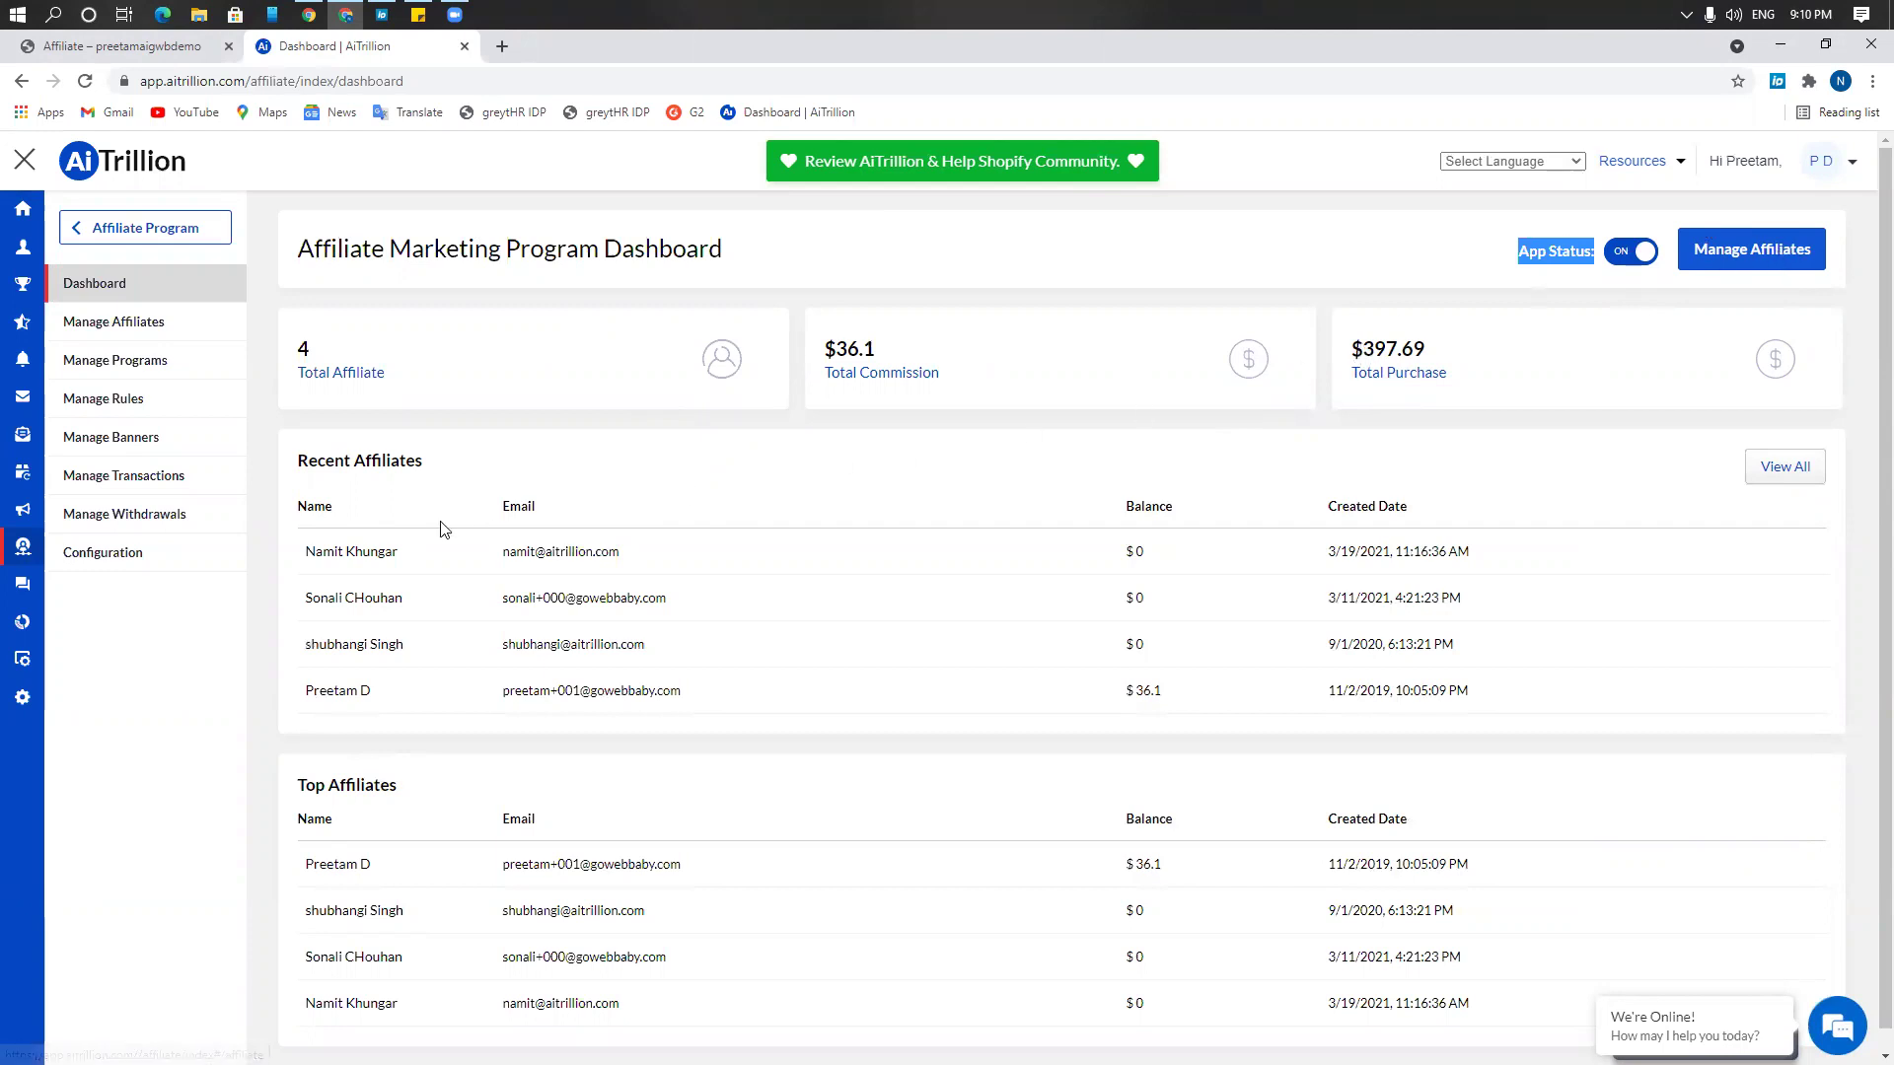
Open Configuration and keep commission added on Fulfilled and subtracted on Refunded
{"action": "left_click", "coordinate": [126, 556]}
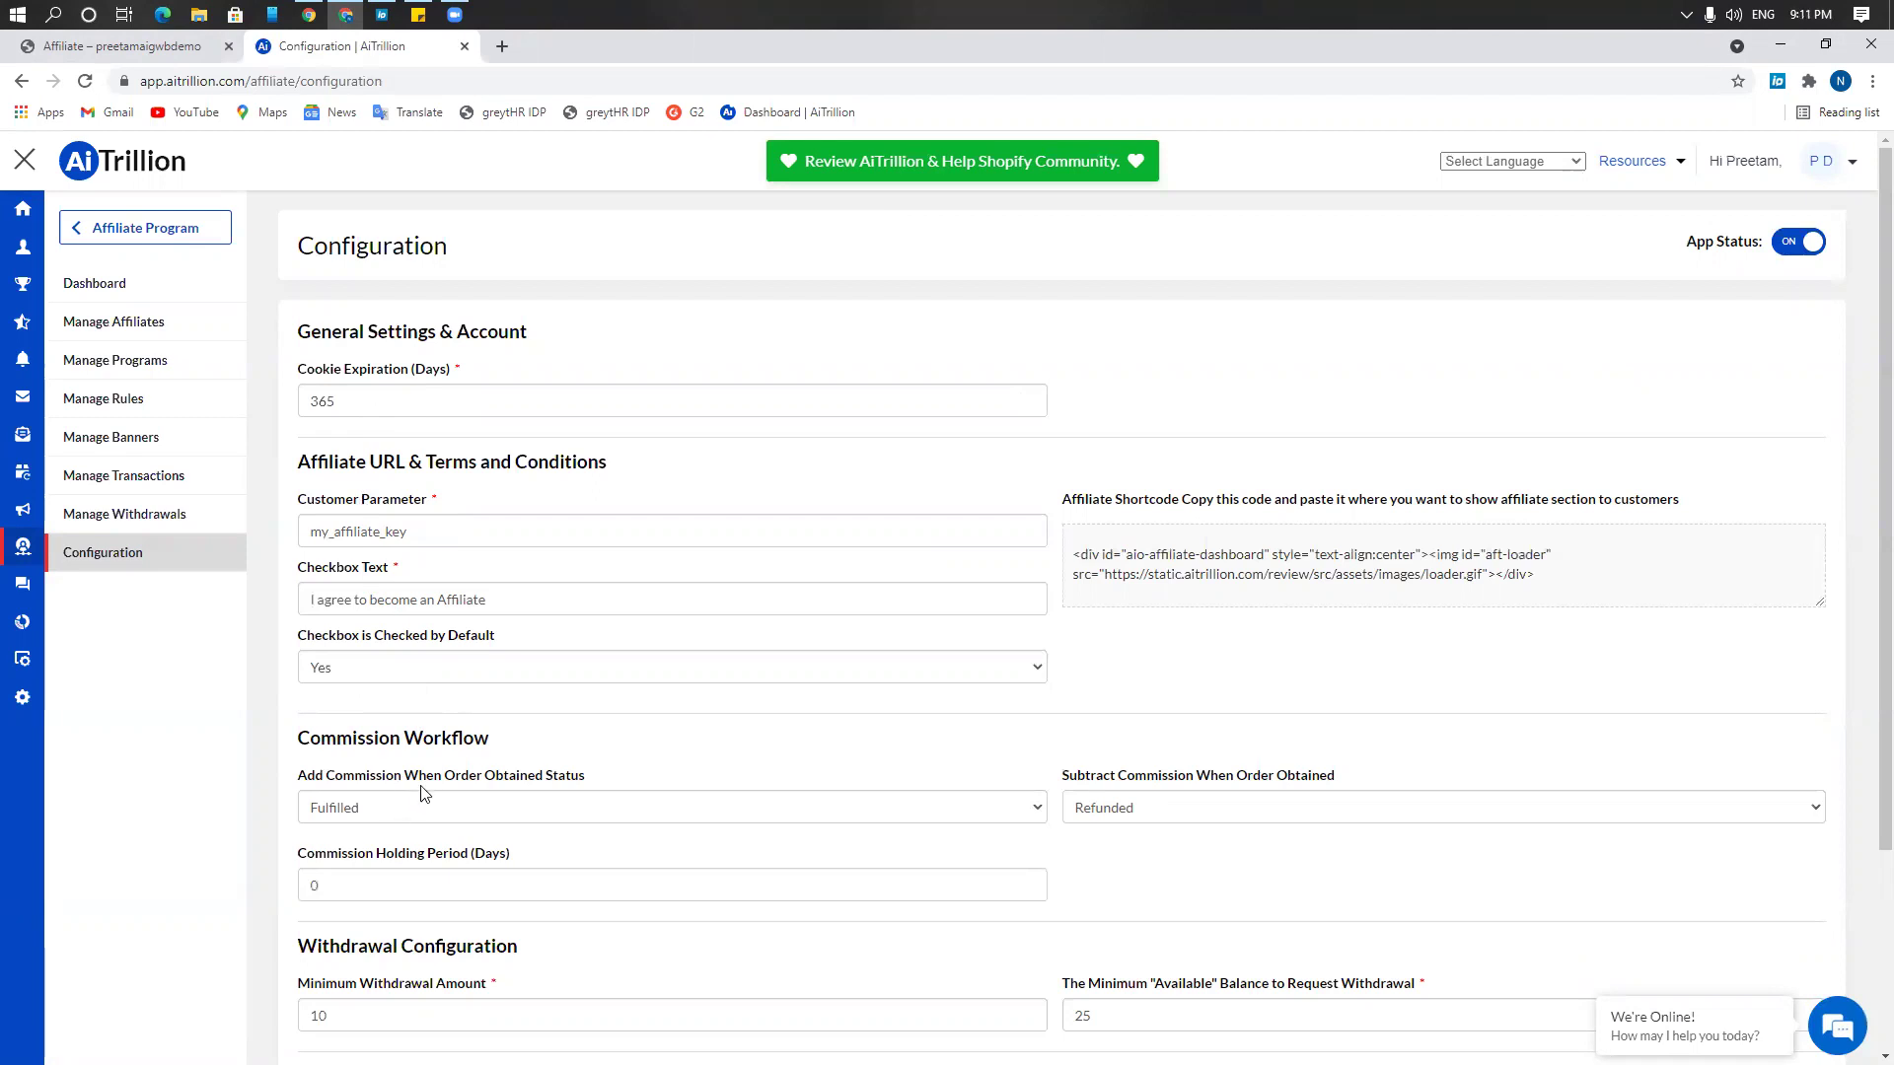
{"action": "left_click", "coordinate": [392, 813]}
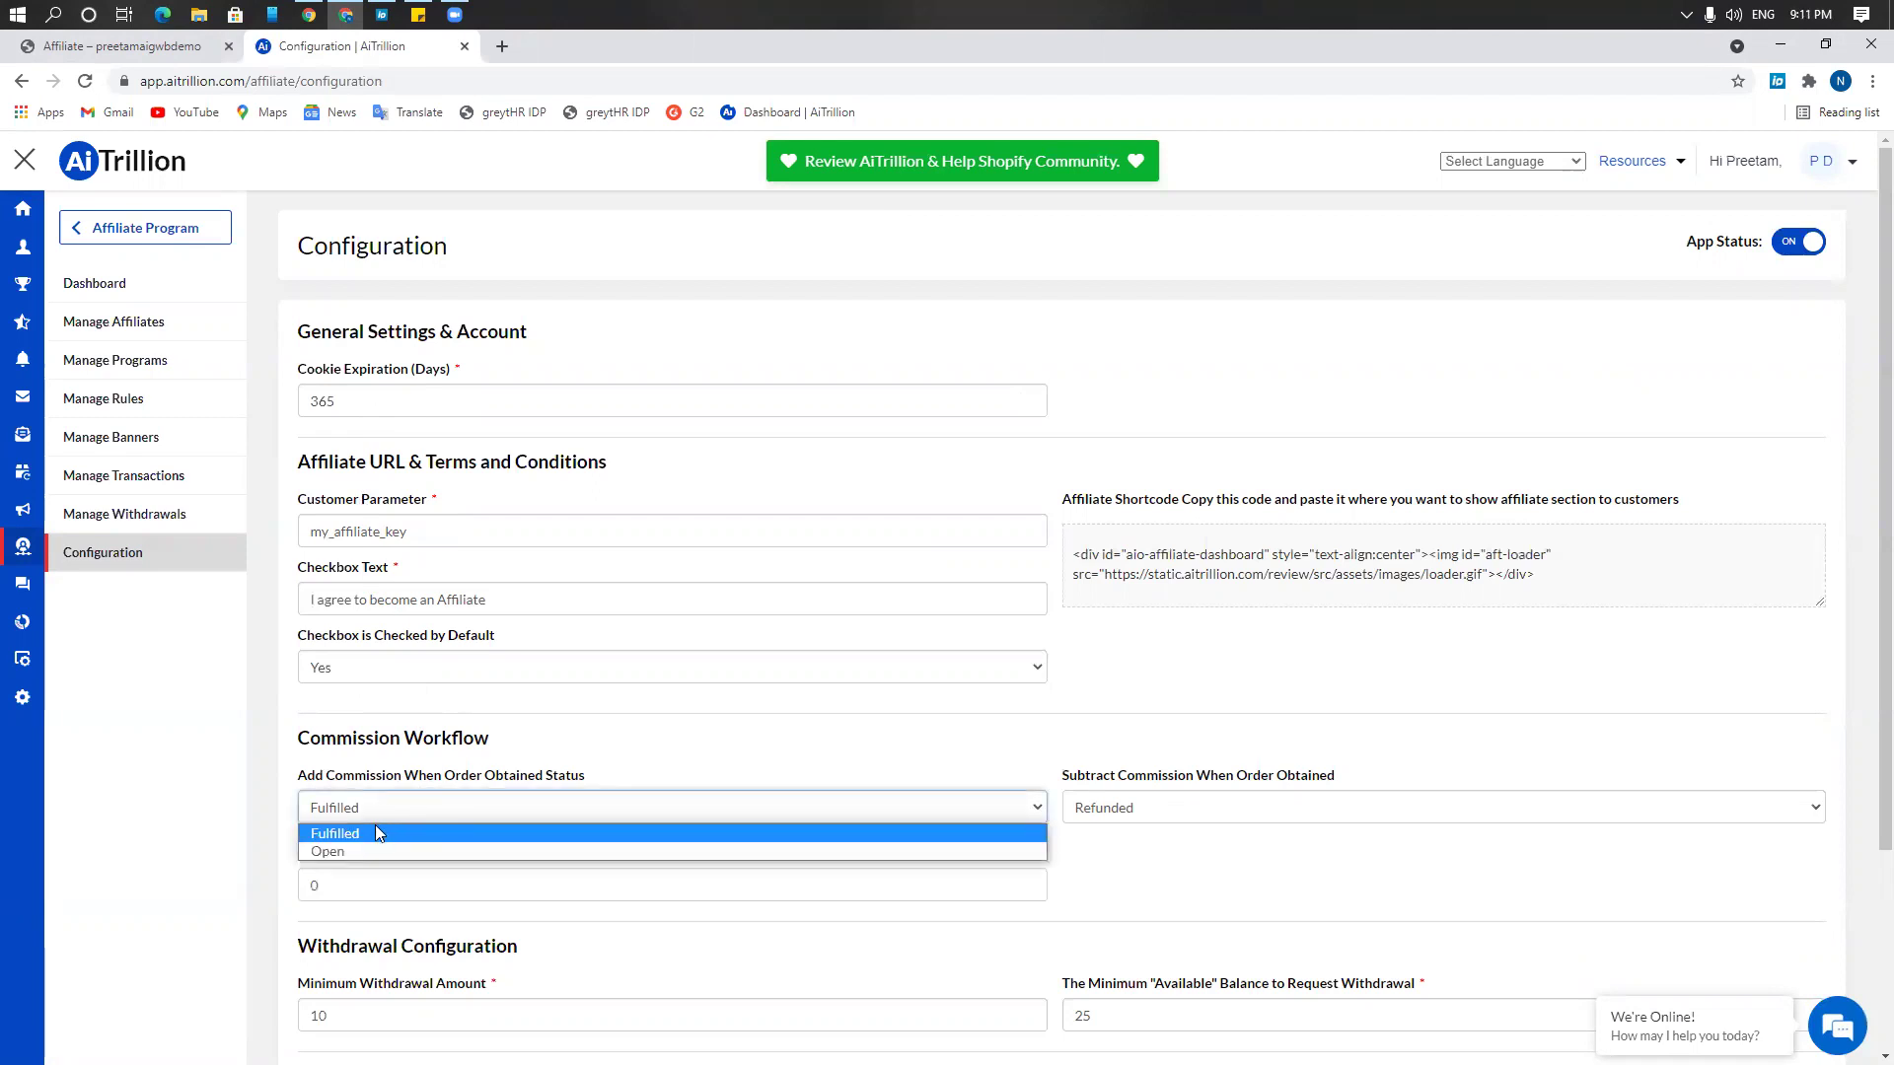
{"action": "left_click", "coordinate": [1323, 806]}
{"action": "left_click", "coordinate": [1323, 807]}
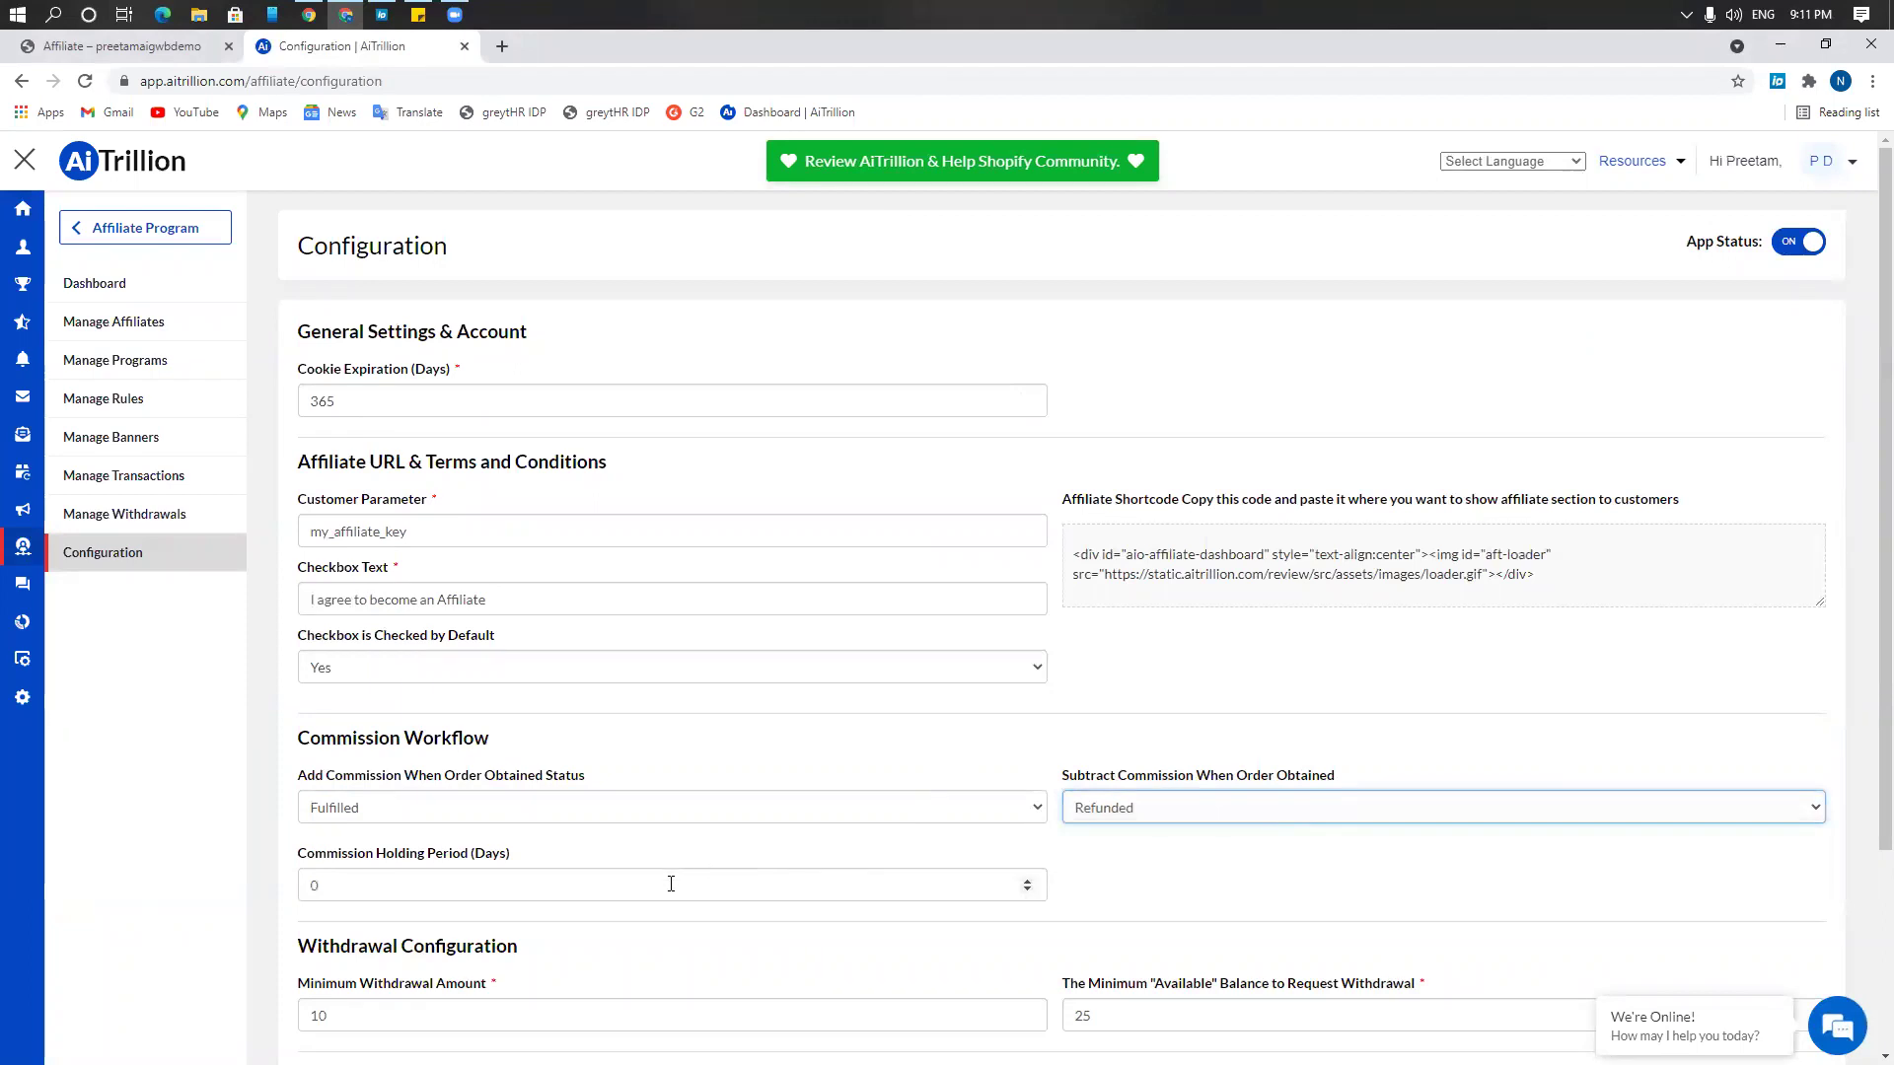
{"action": "key", "text": "Tab"}
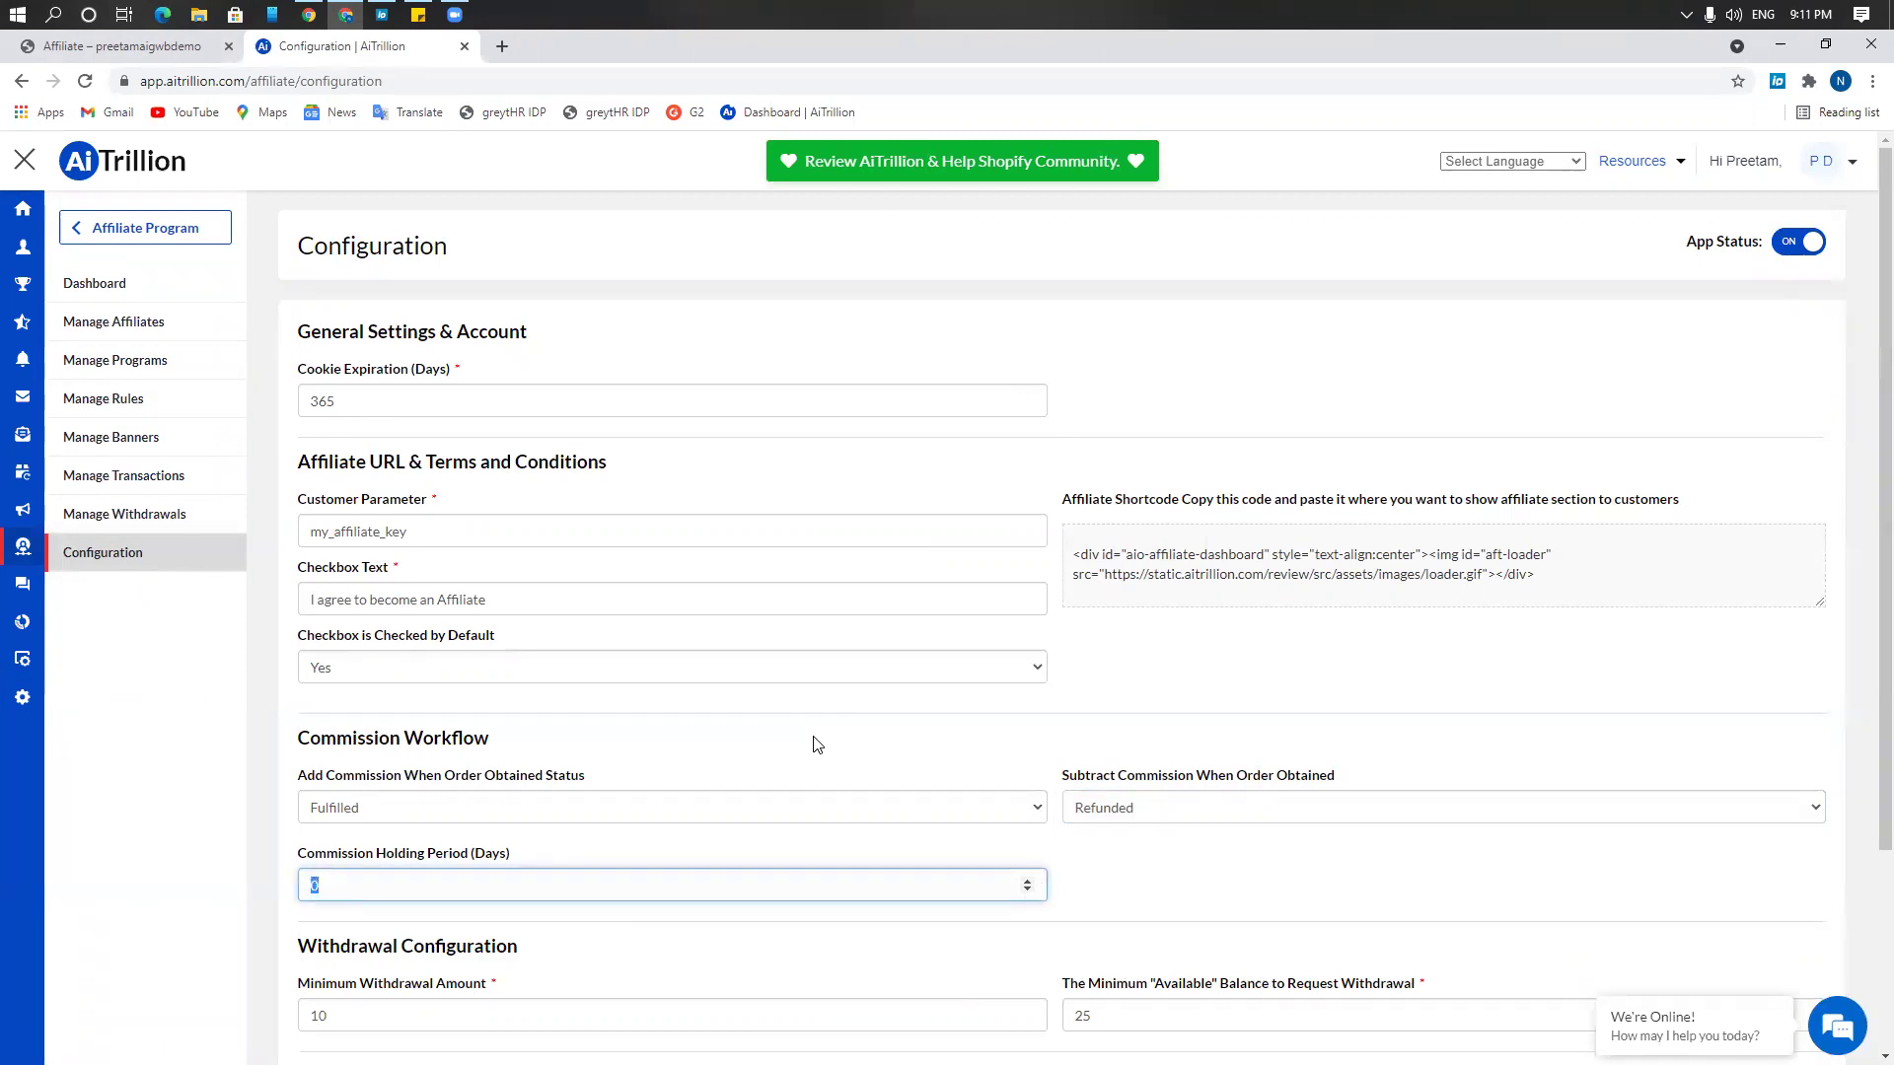
{"action": "scroll", "coordinate": [818, 702], "scroll_direction": "down", "scroll_amount": 1}
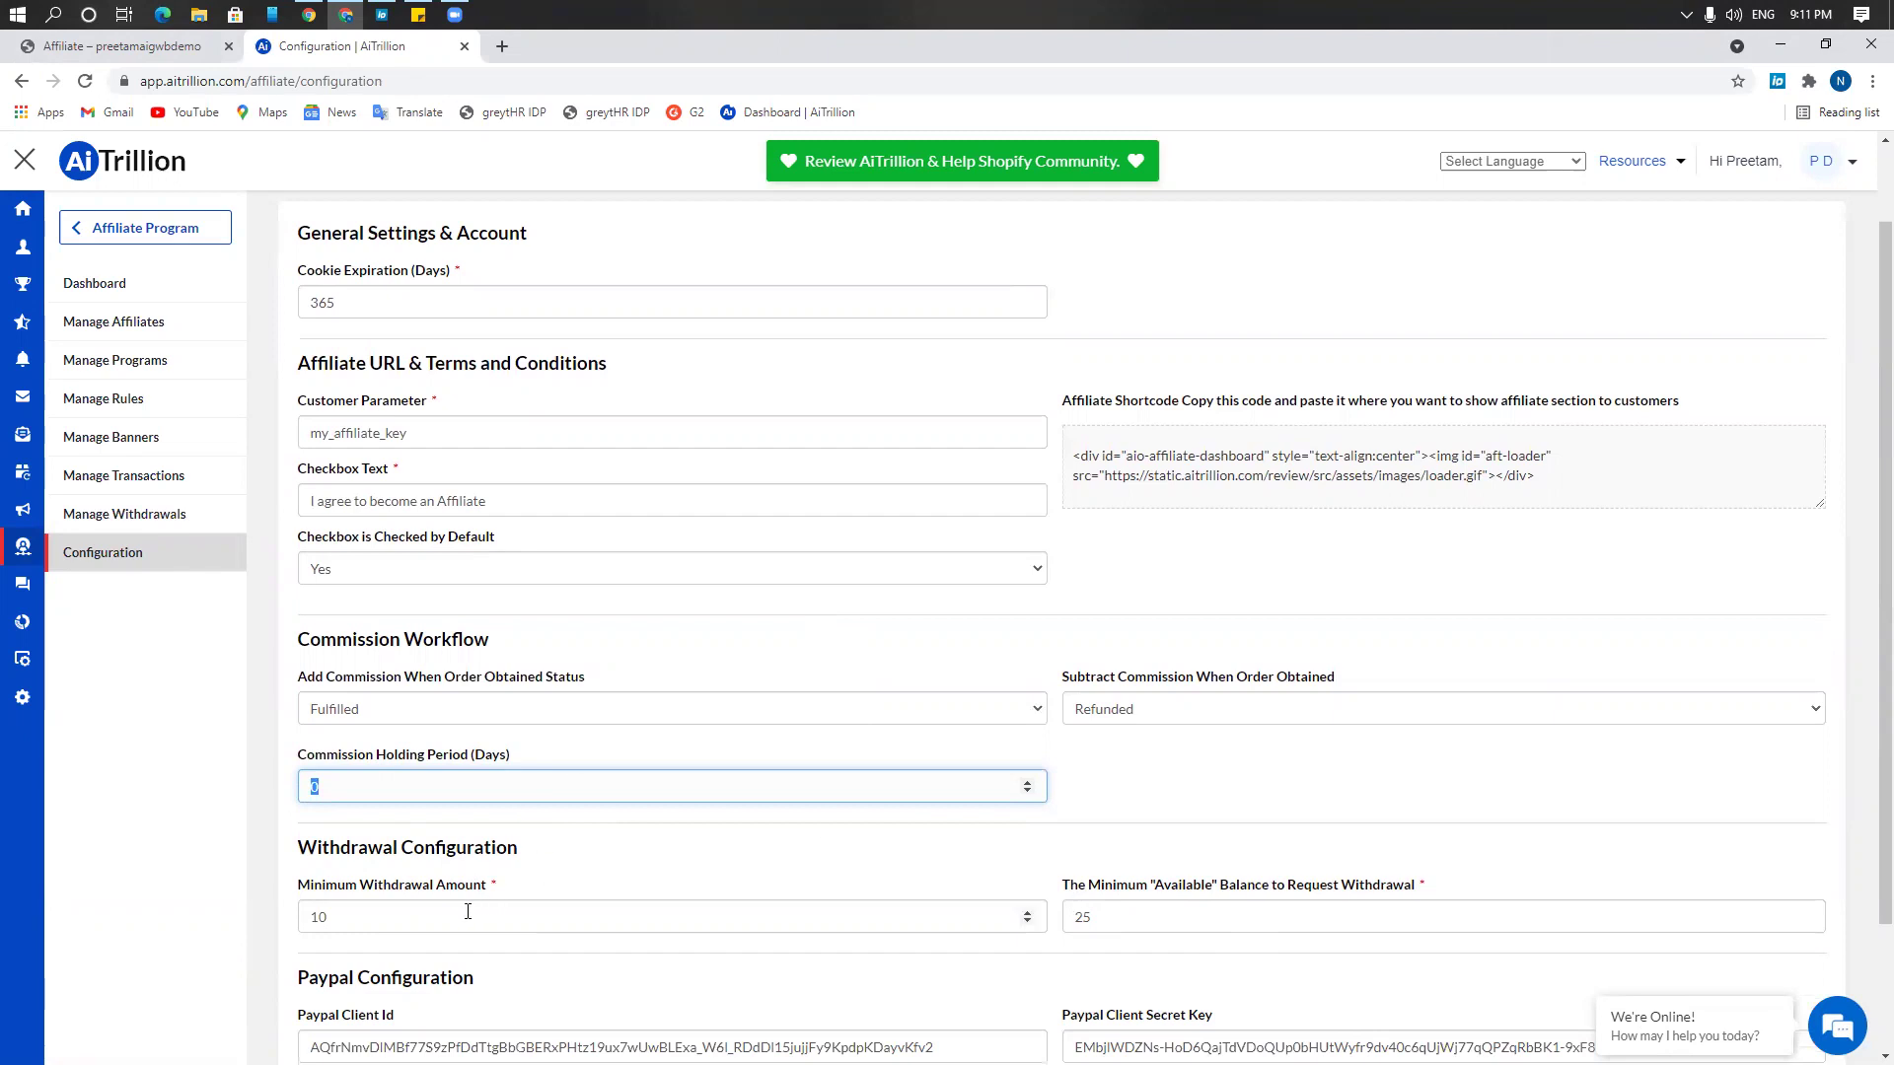
{"action": "double_click", "coordinate": [1085, 916]}
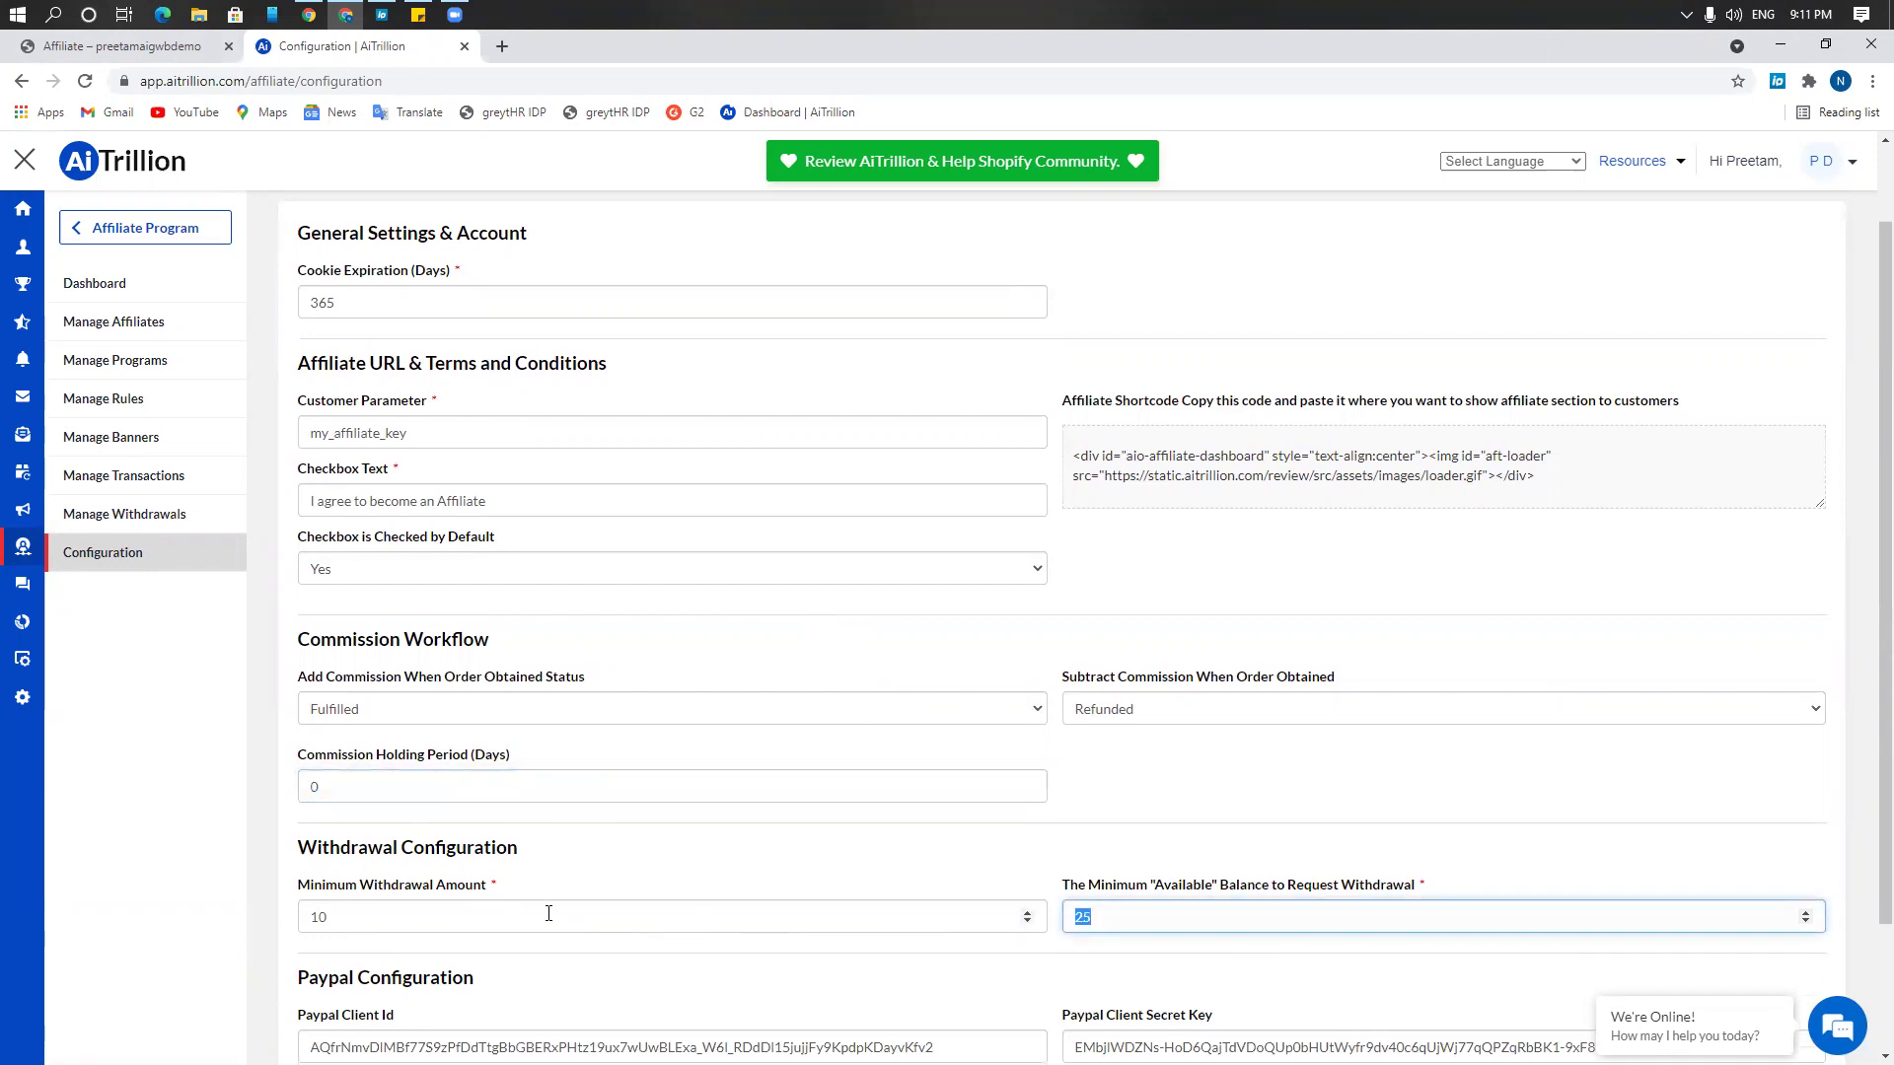
{"action": "double_click", "coordinate": [414, 915]}
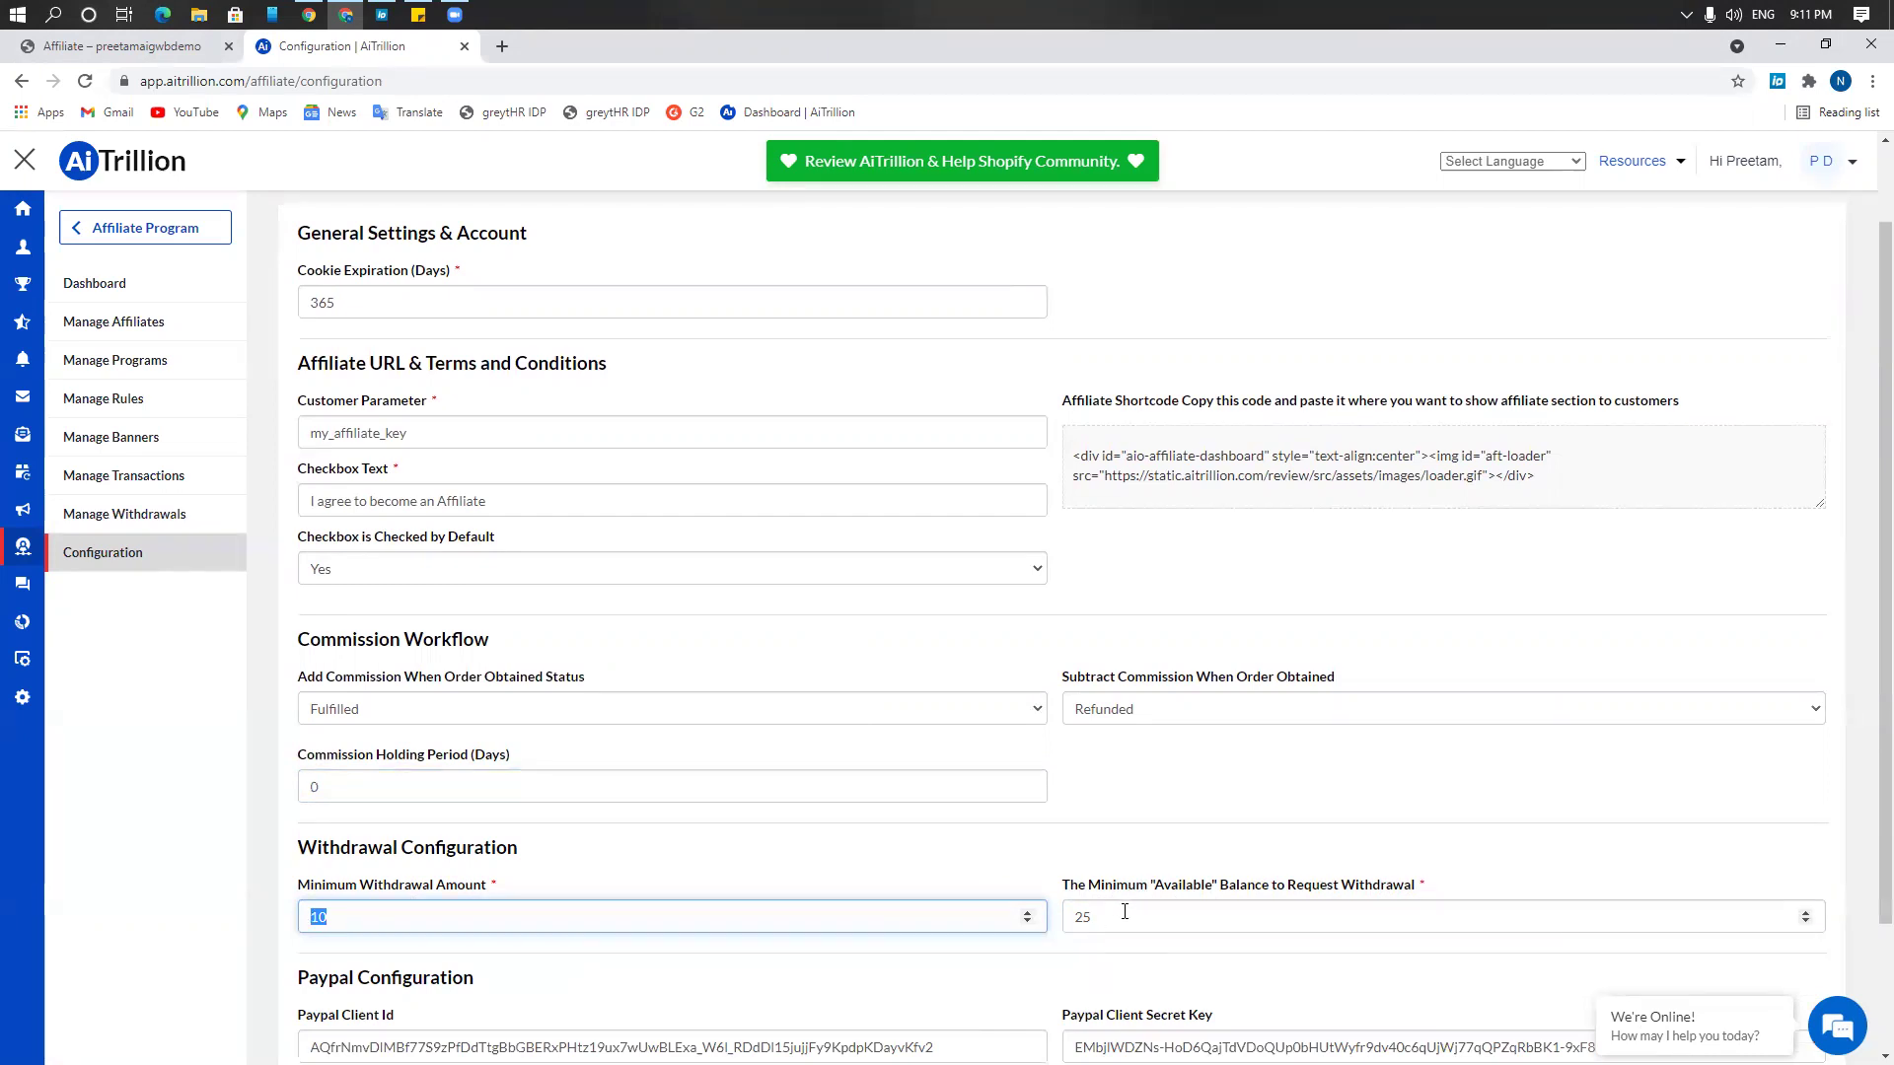
{"action": "scroll", "coordinate": [1078, 908], "scroll_direction": "down", "scroll_amount": 1}
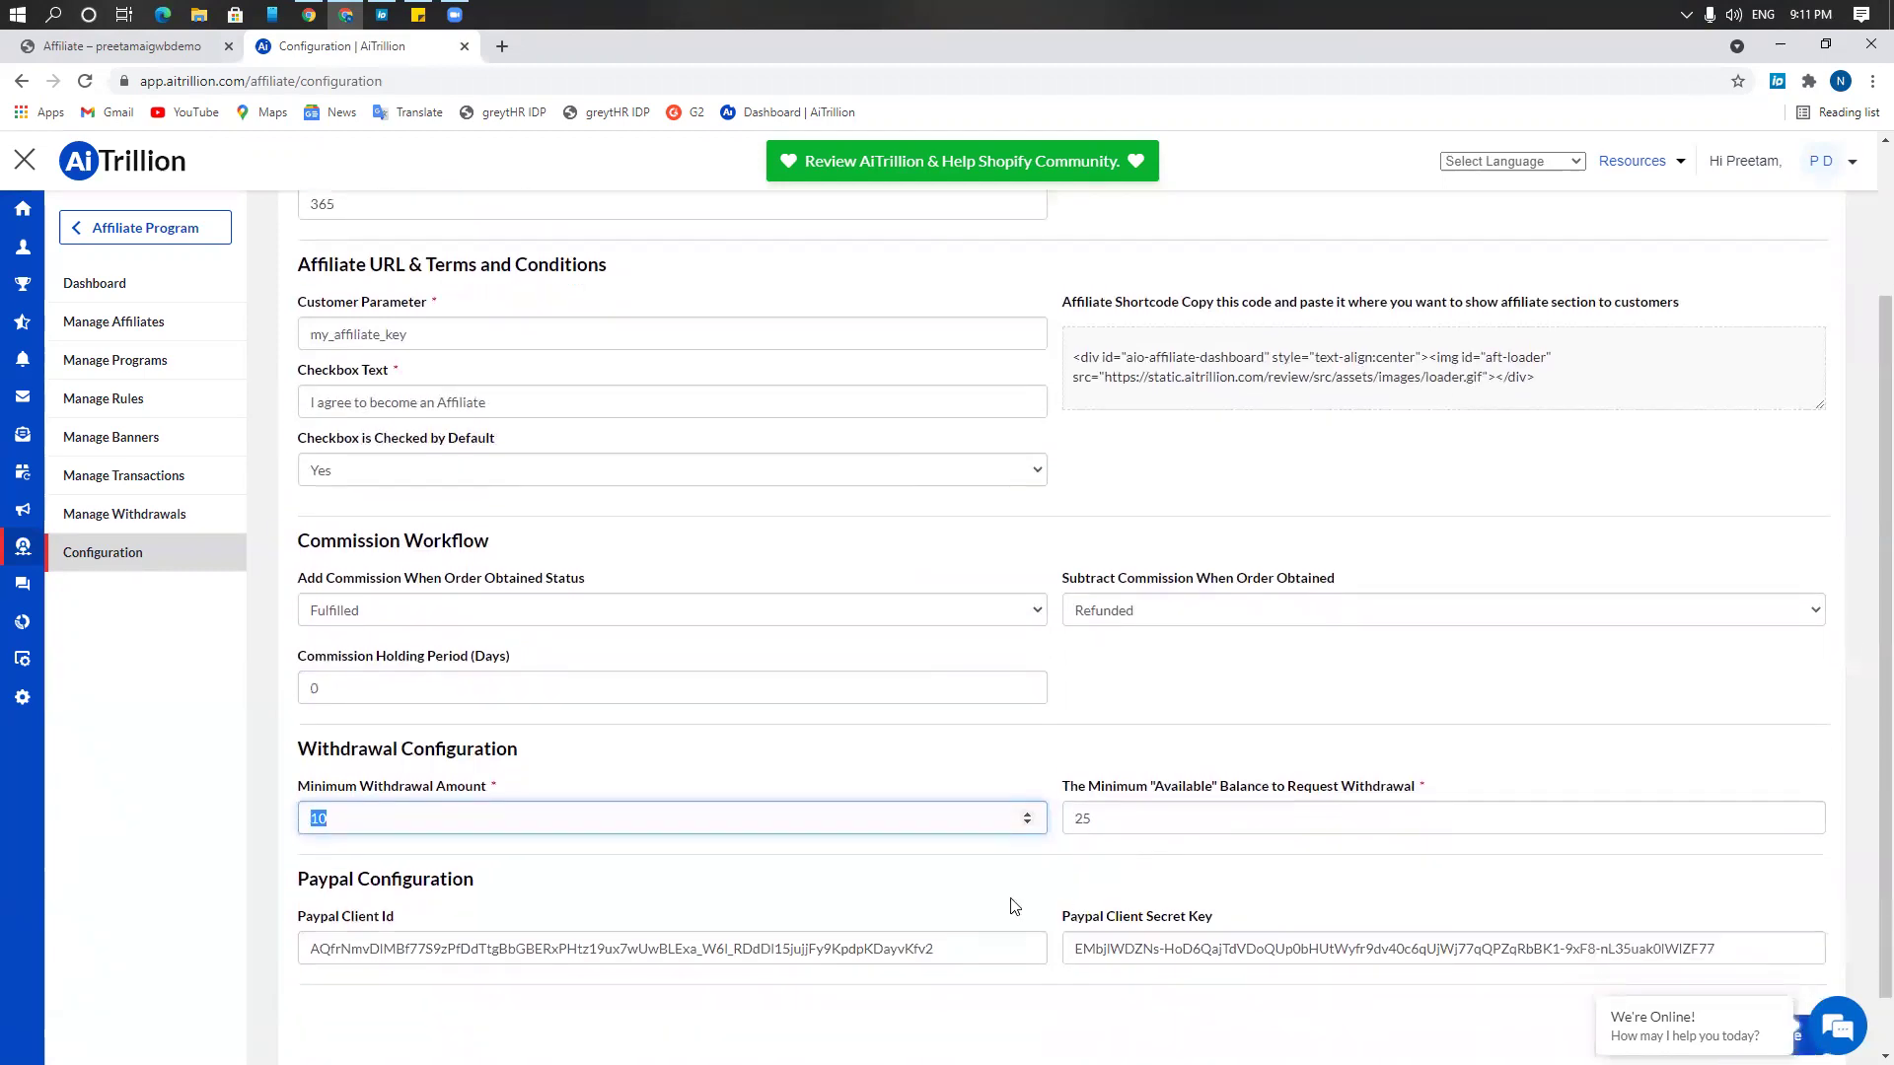
{"action": "left_click_drag", "start_coordinate": [292, 918], "coordinate": [308, 202]}
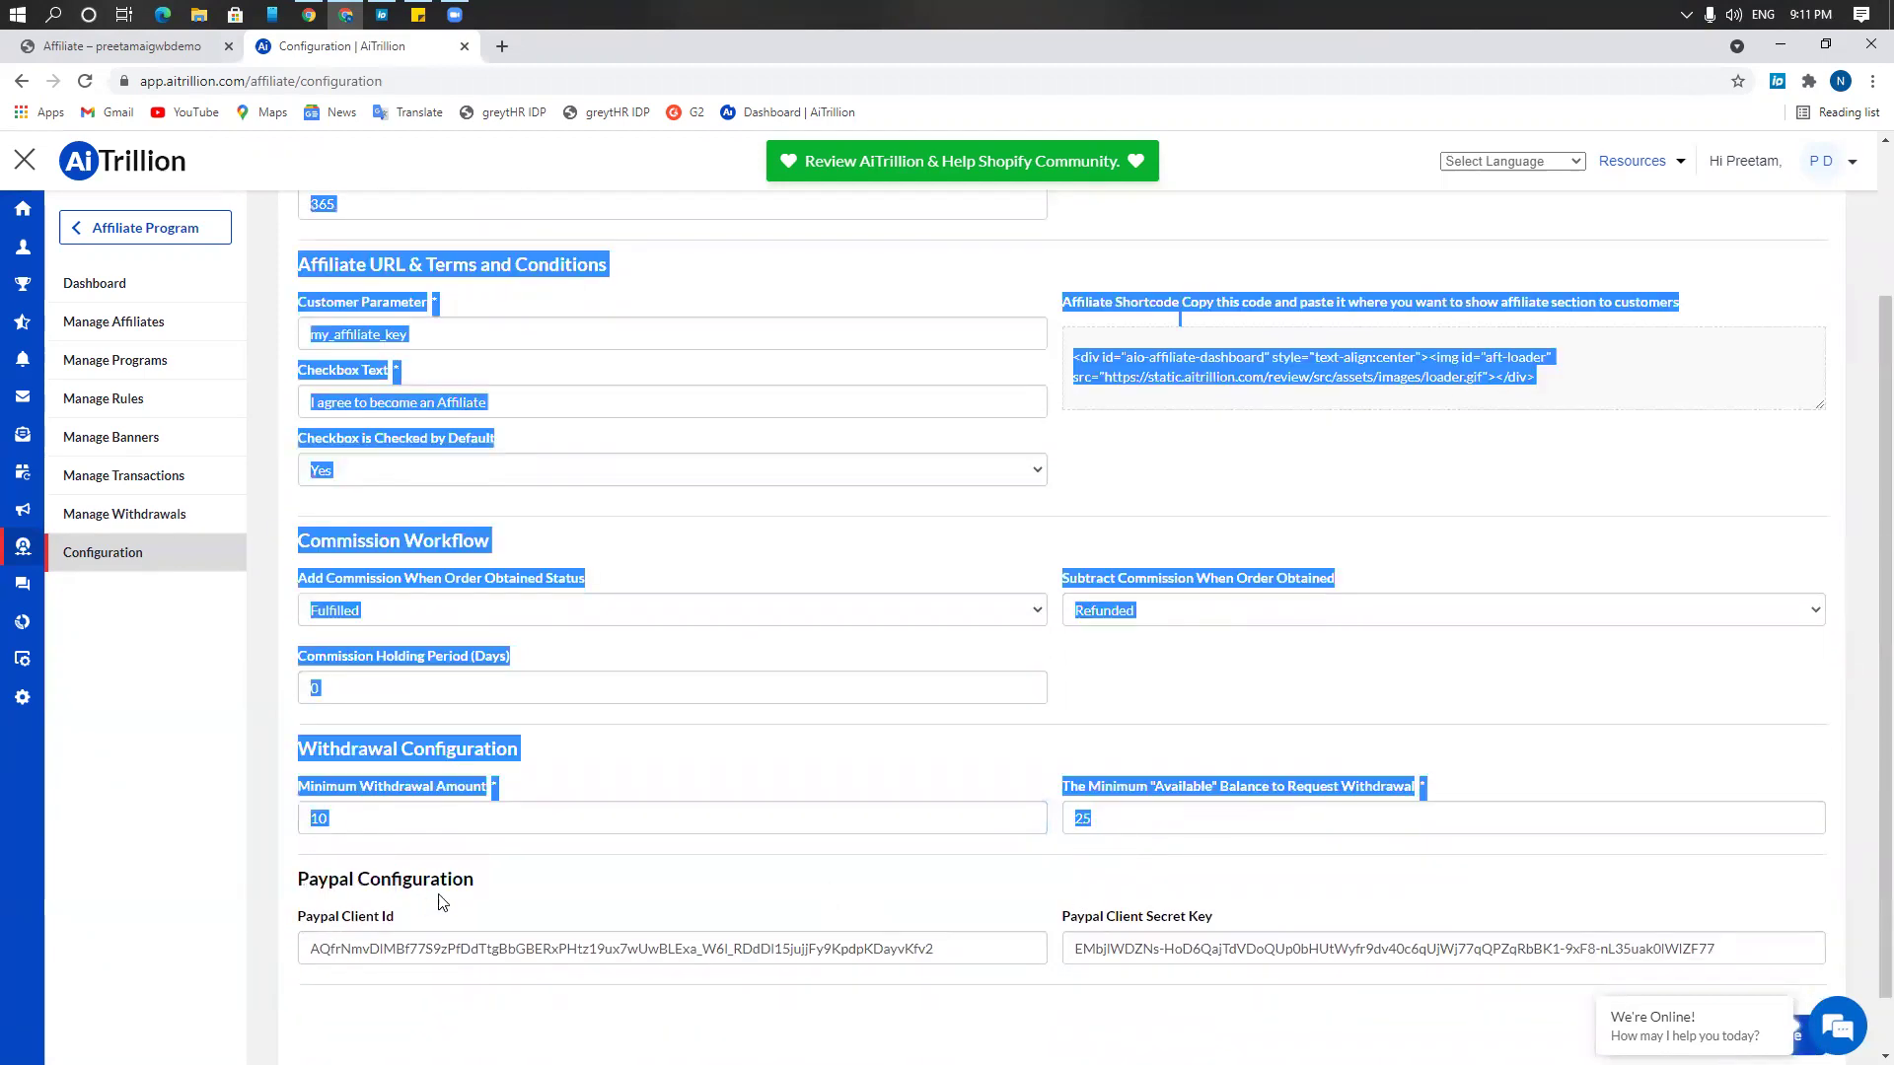
{"action": "left_click_drag", "start_coordinate": [1265, 915], "coordinate": [1065, 932]}
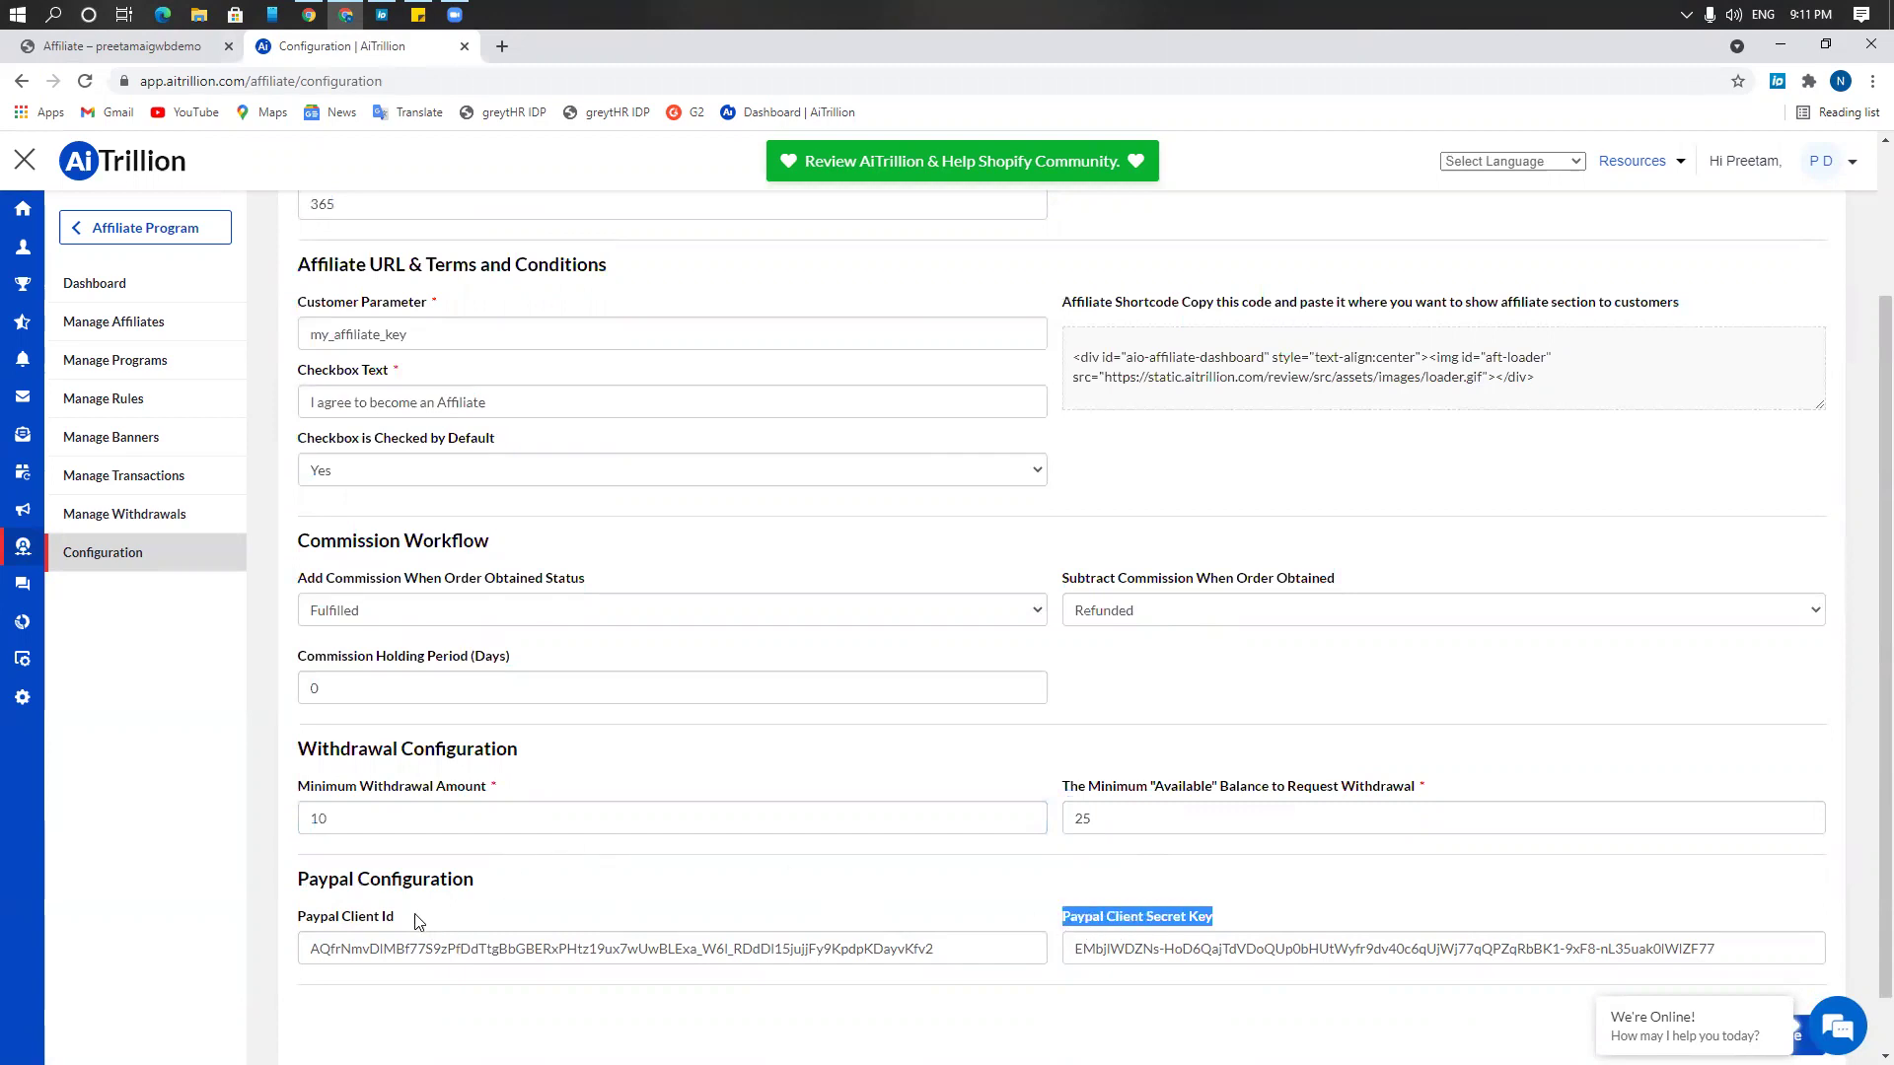
{"action": "left_click", "coordinate": [387, 922]}
{"action": "left_click_drag", "start_coordinate": [384, 918], "coordinate": [298, 927]}
{"action": "scroll", "coordinate": [443, 899], "scroll_direction": "up", "scroll_amount": 1}
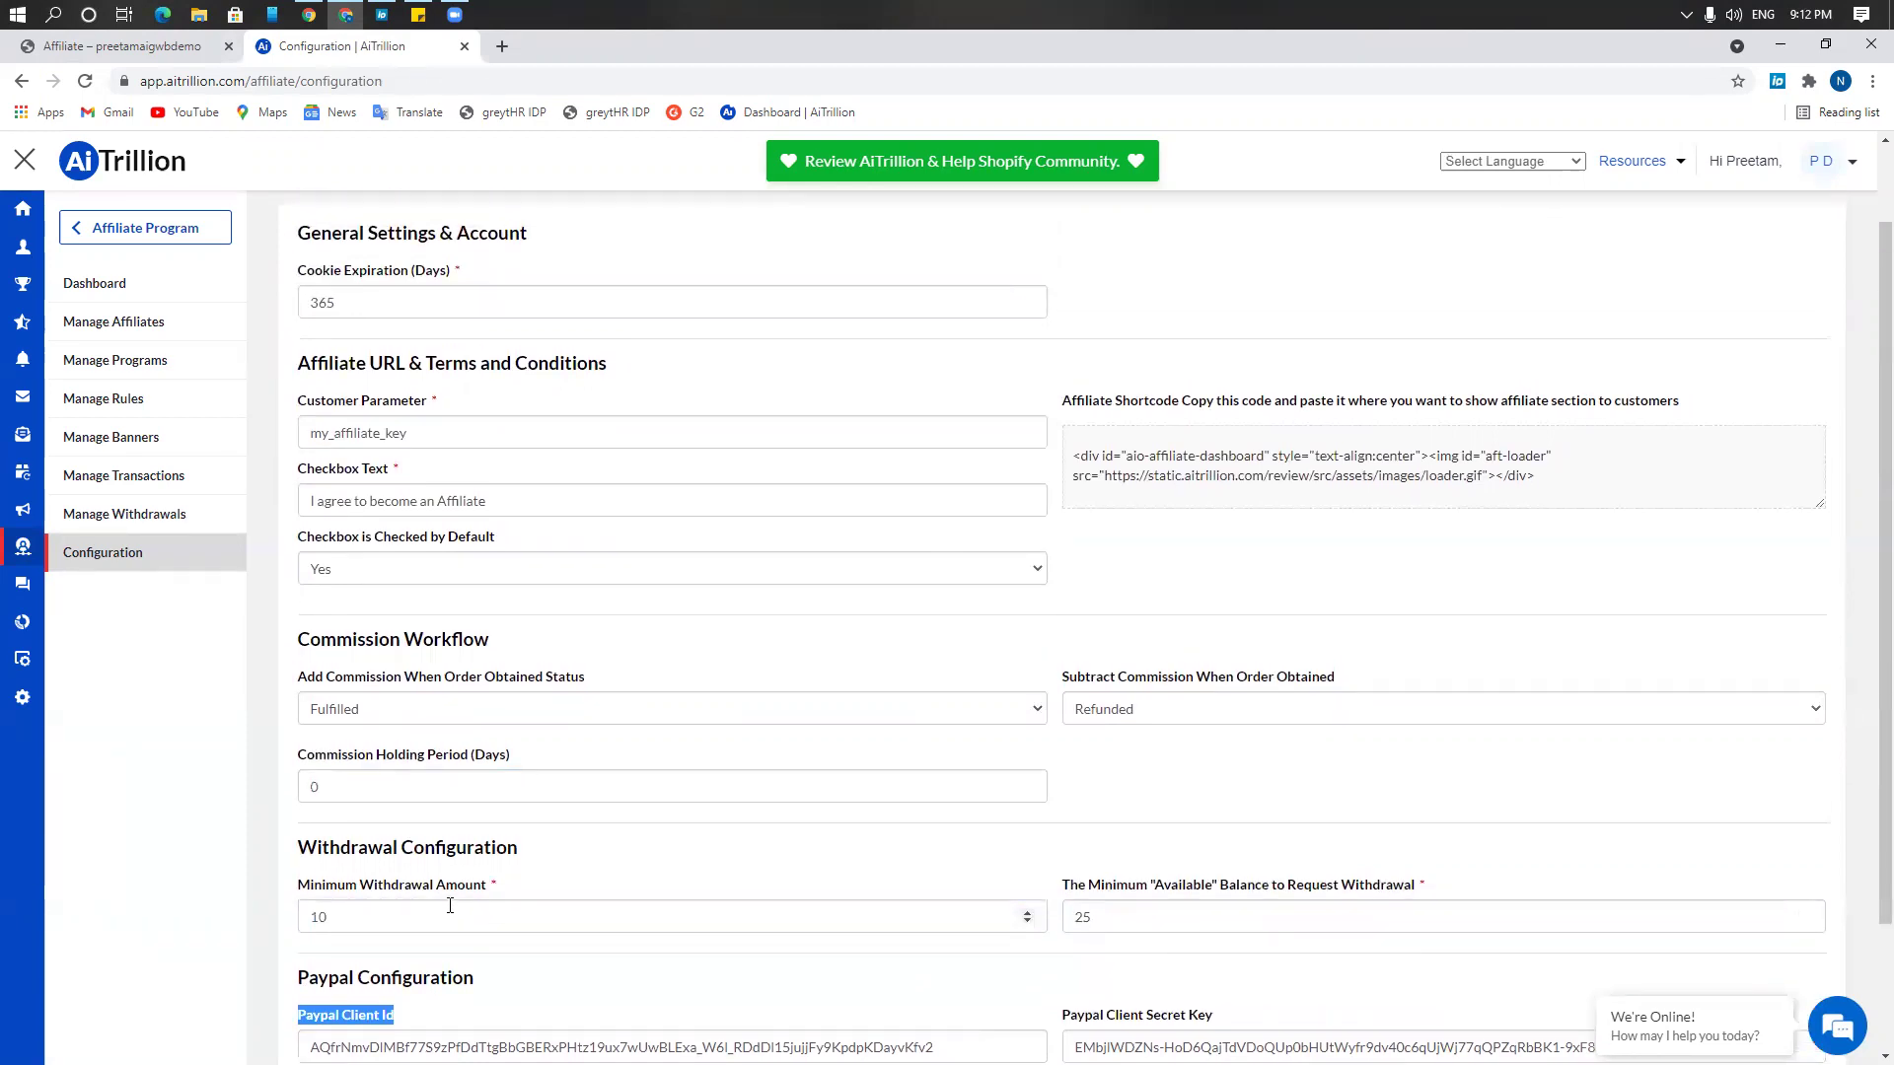
{"action": "scroll", "coordinate": [449, 906], "scroll_direction": "up", "scroll_amount": 1}
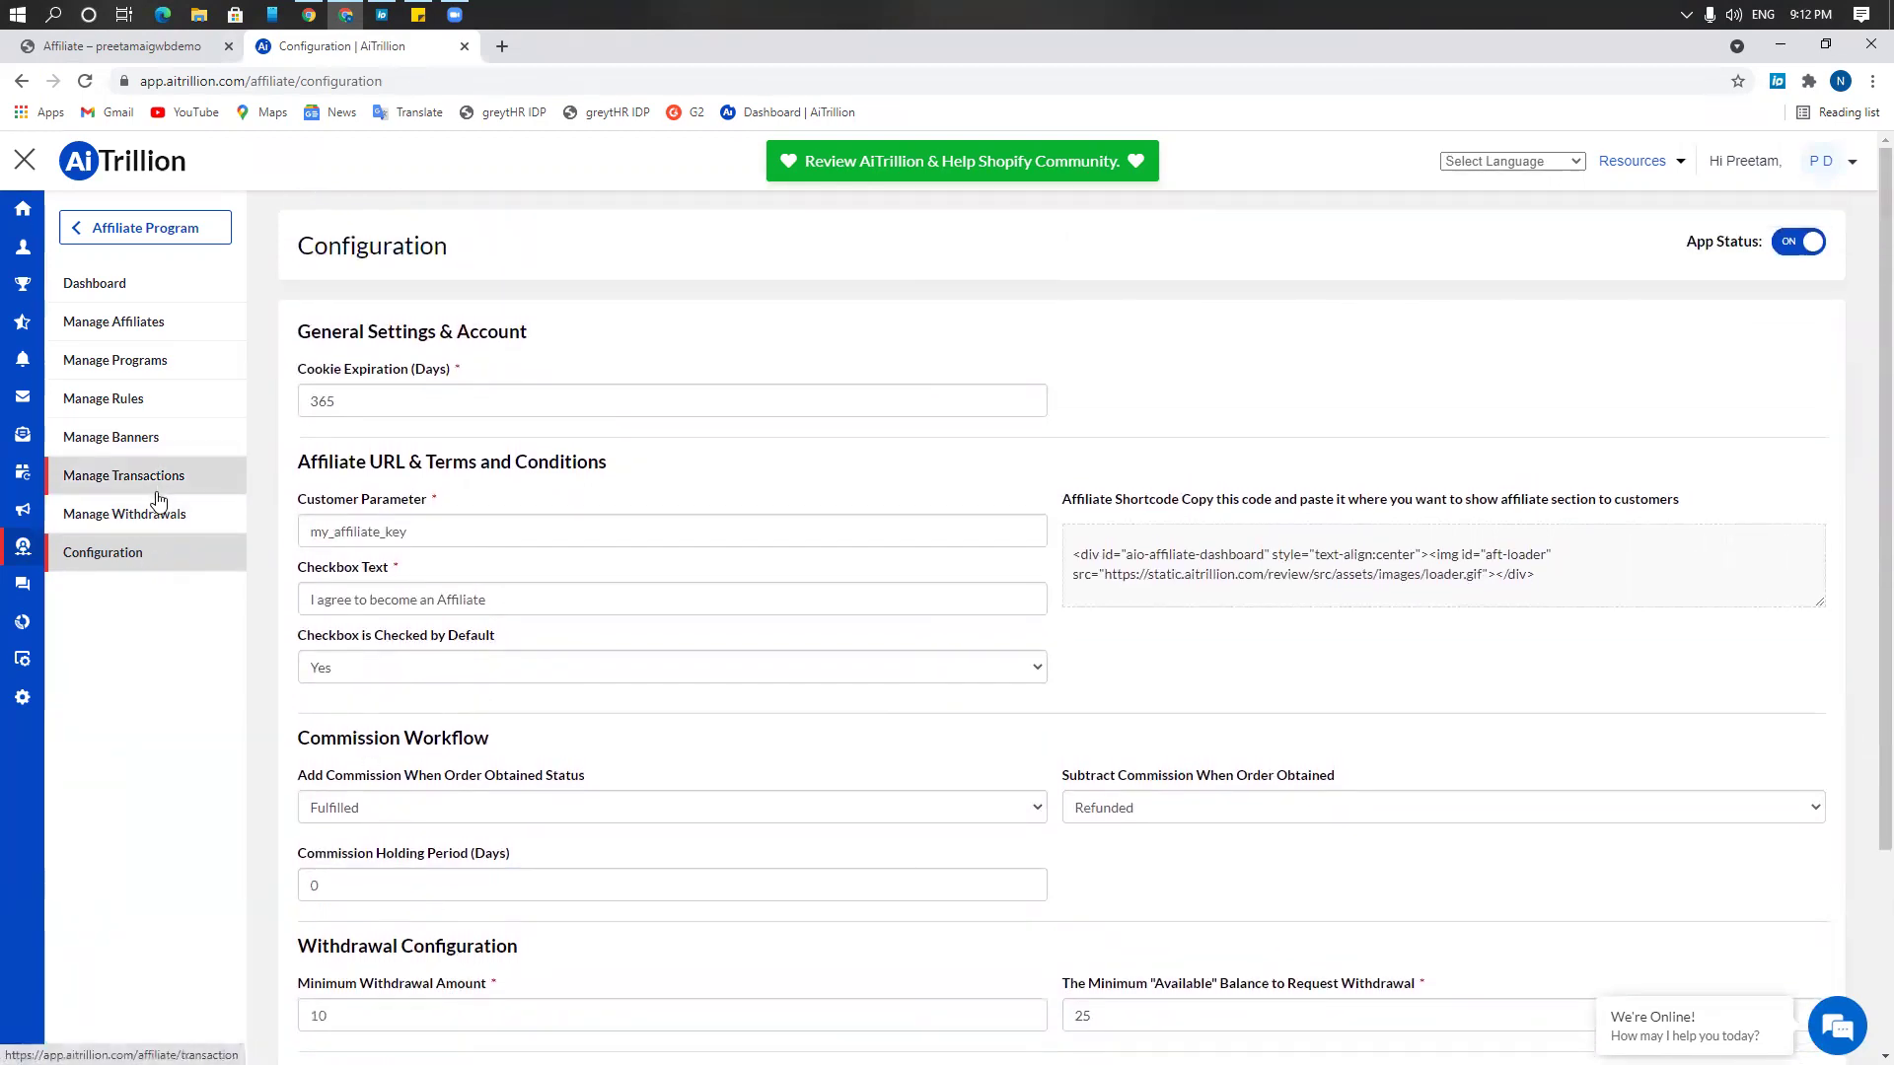
Open Manage Rules to list the affiliate rules Test1, Rule 01, Order >= 1 and Spent > 100
{"action": "left_click", "coordinate": [122, 402]}
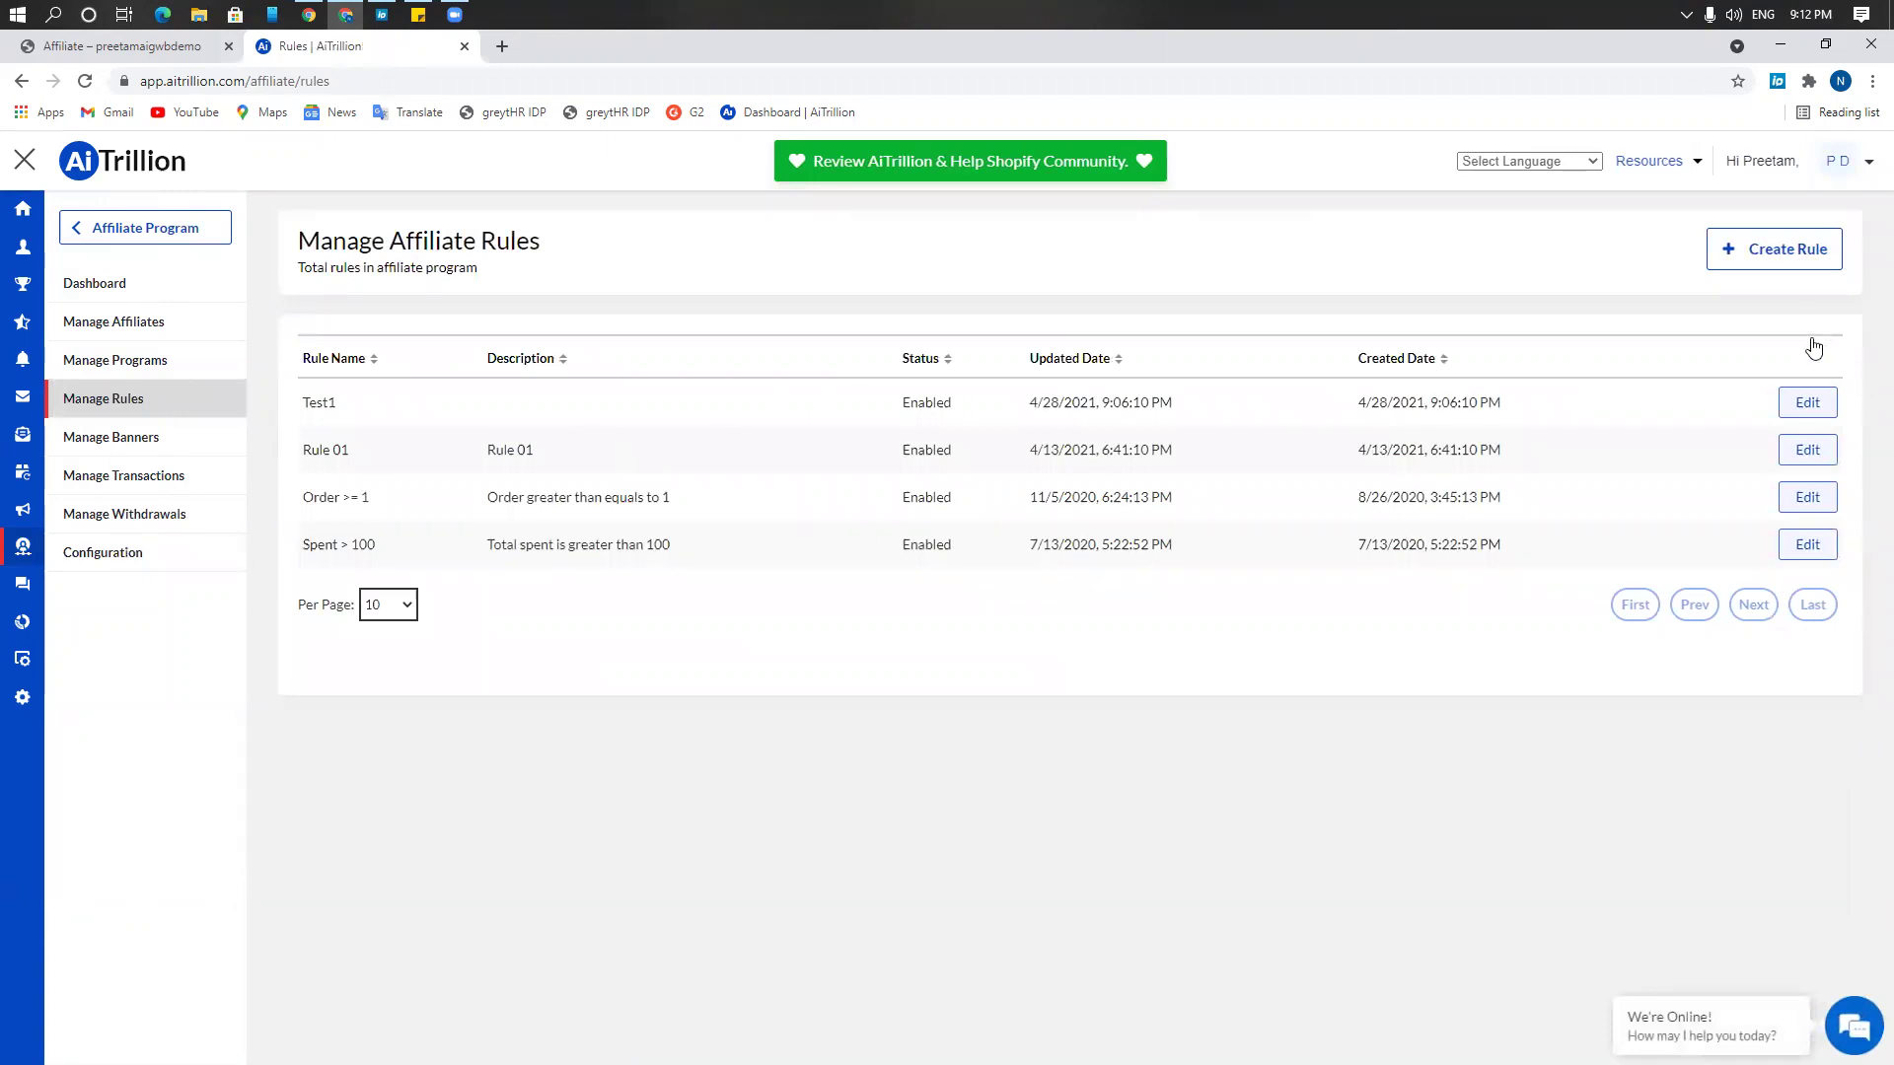
Start a new affiliate rule named test2345
{"action": "left_click", "coordinate": [1767, 259]}
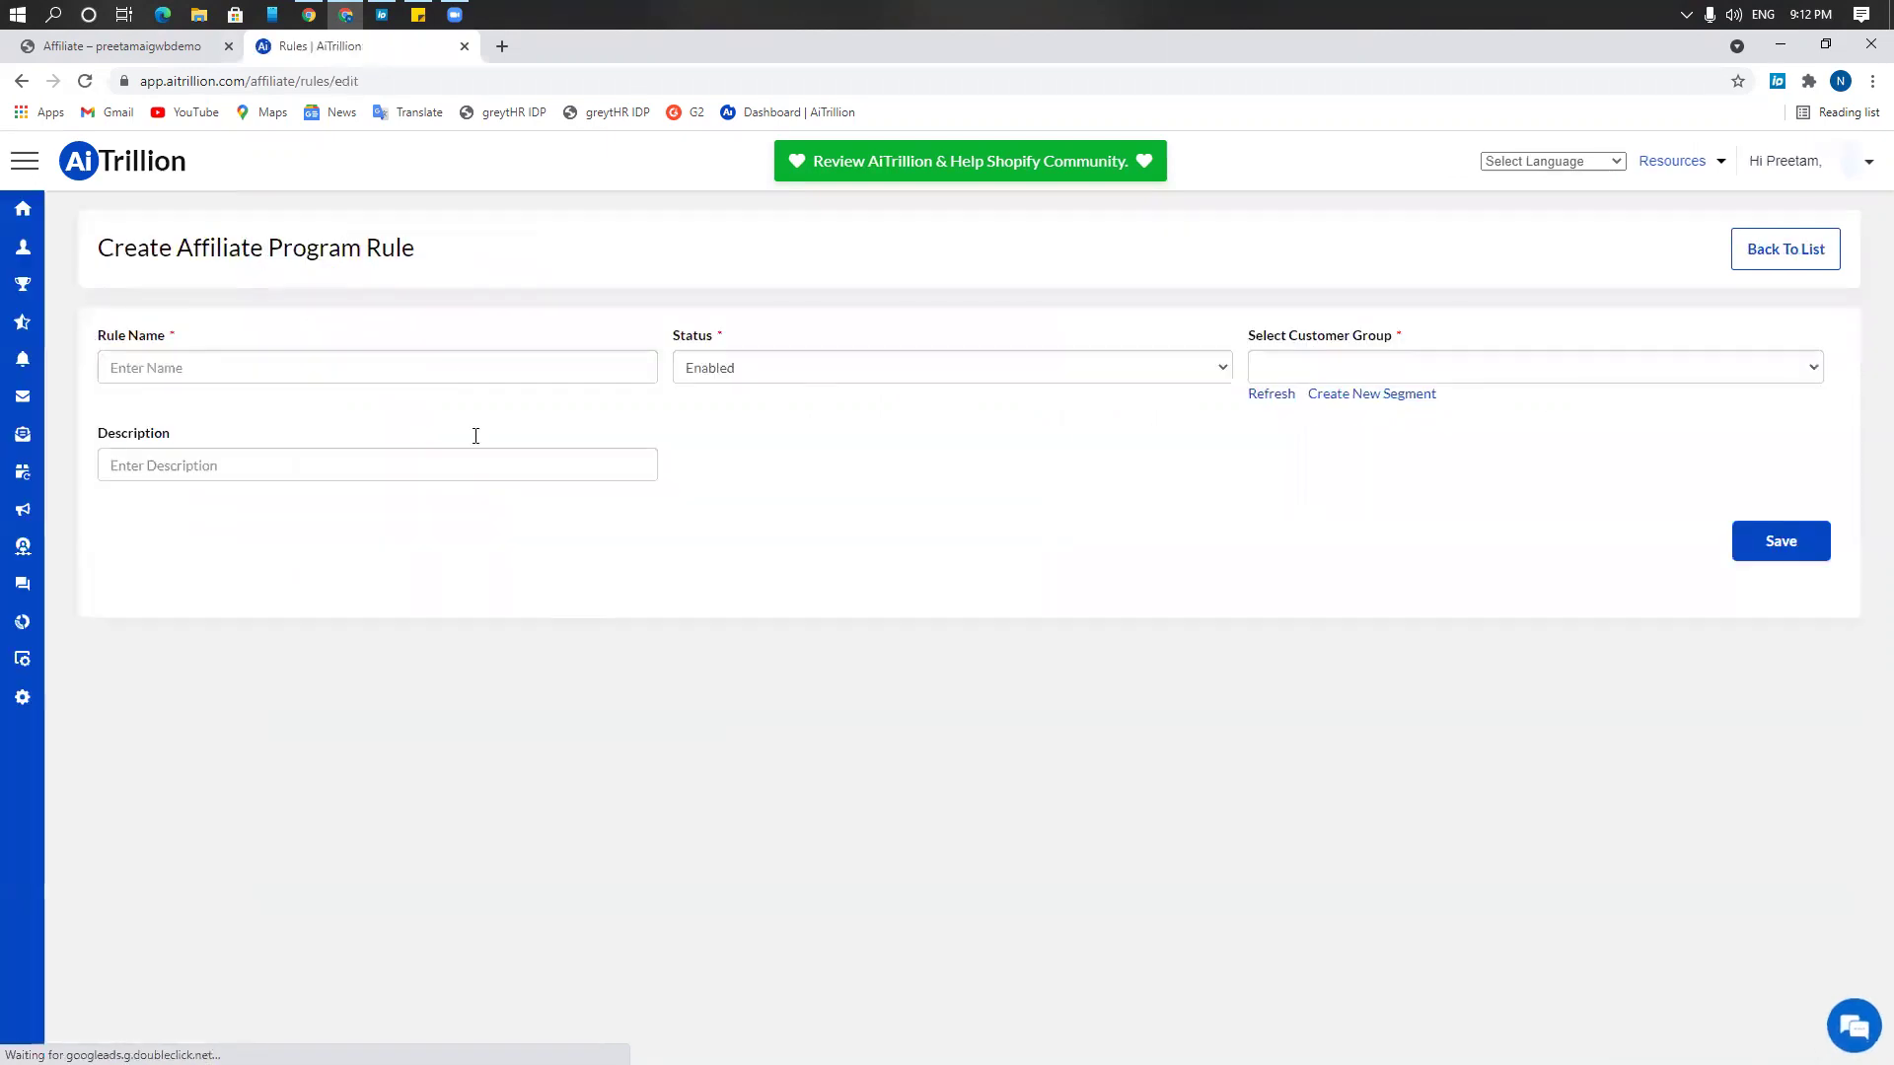
{"action": "left_click", "coordinate": [453, 374]}
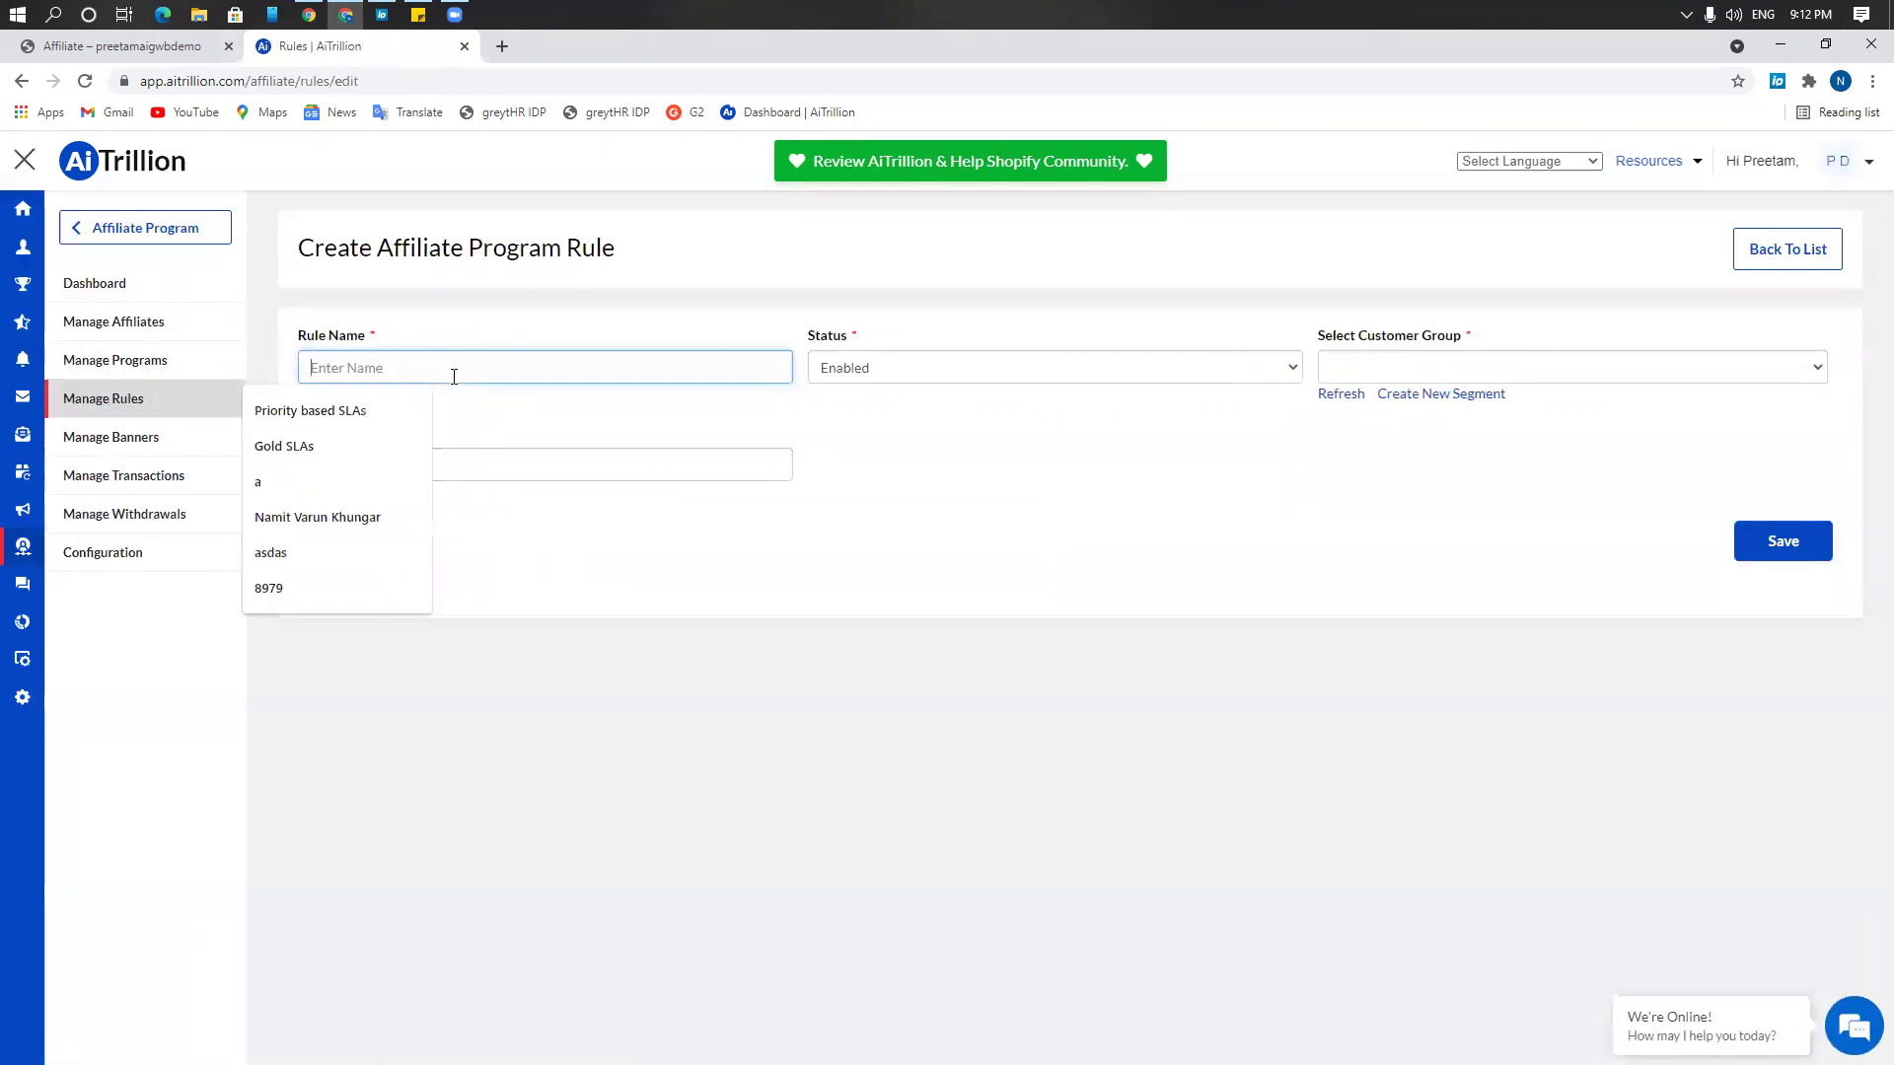
{"action": "type", "text": "test"}
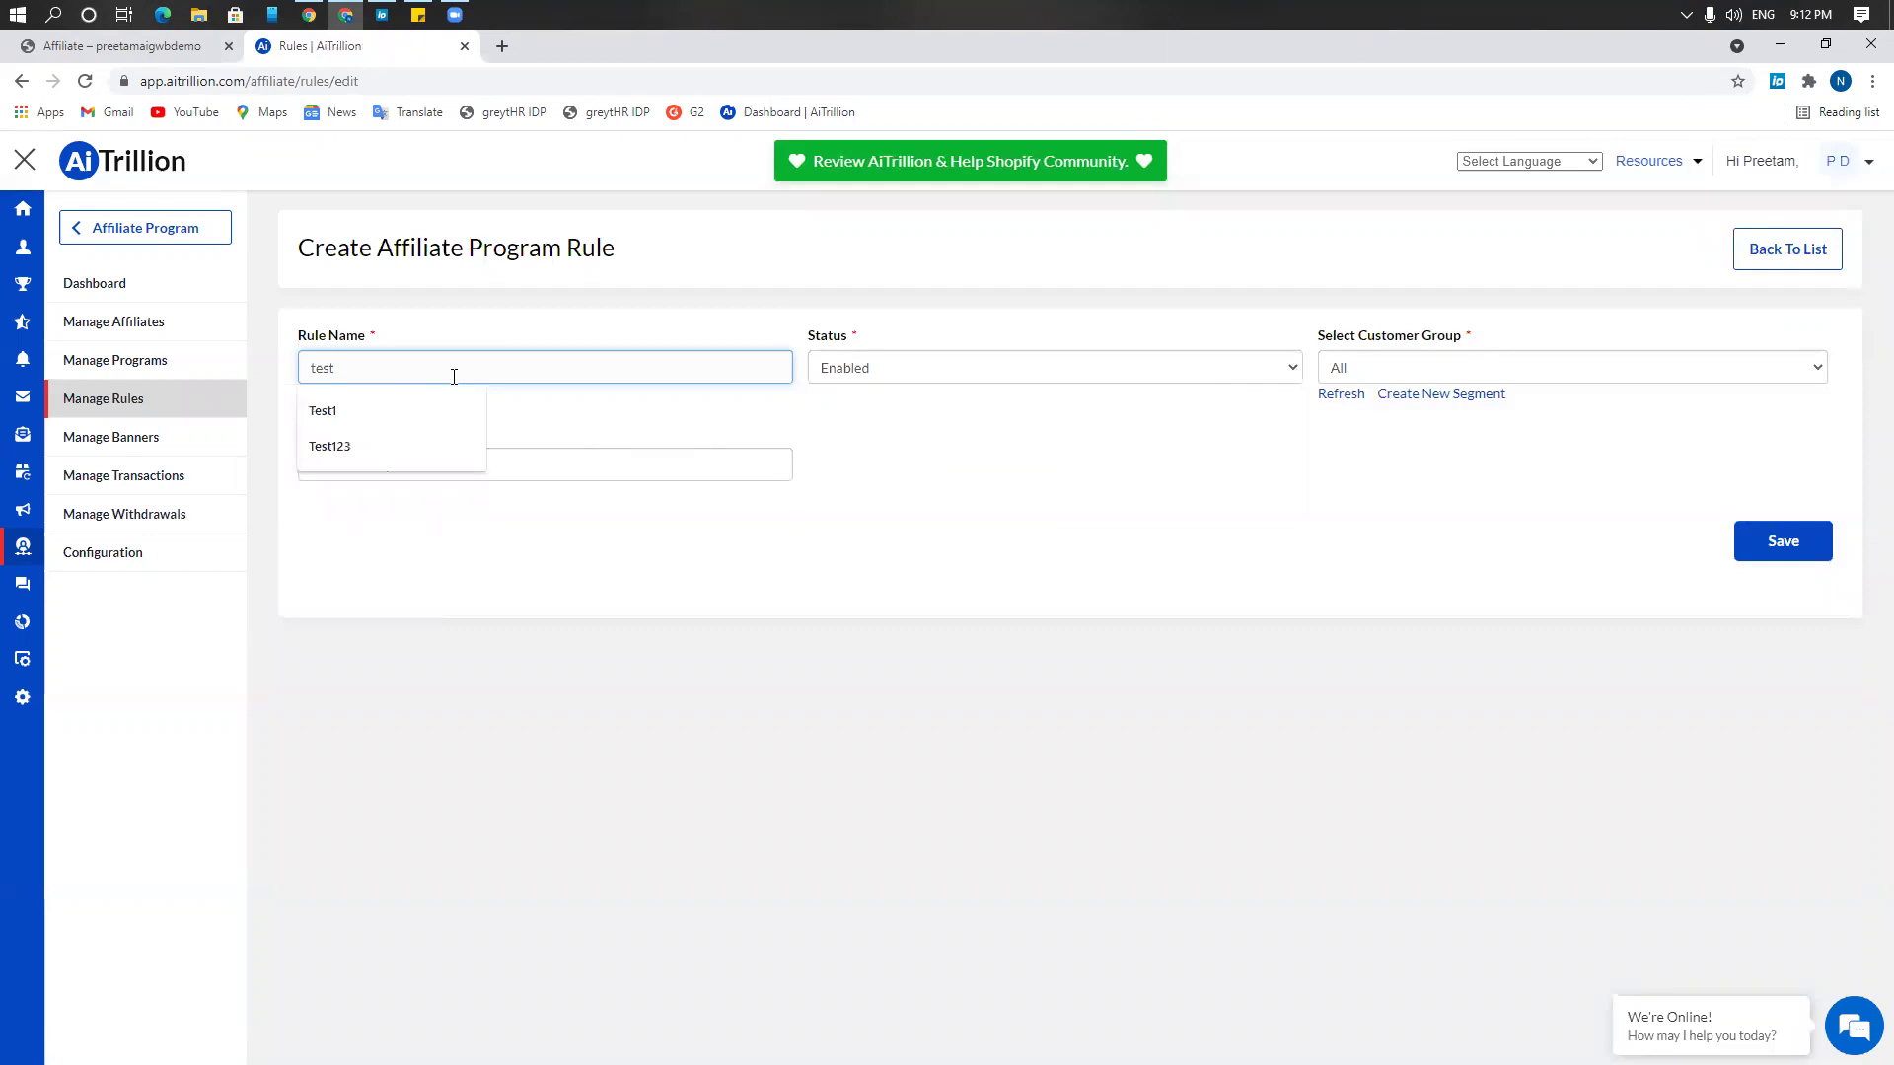
{"action": "type", "text": "2345"}
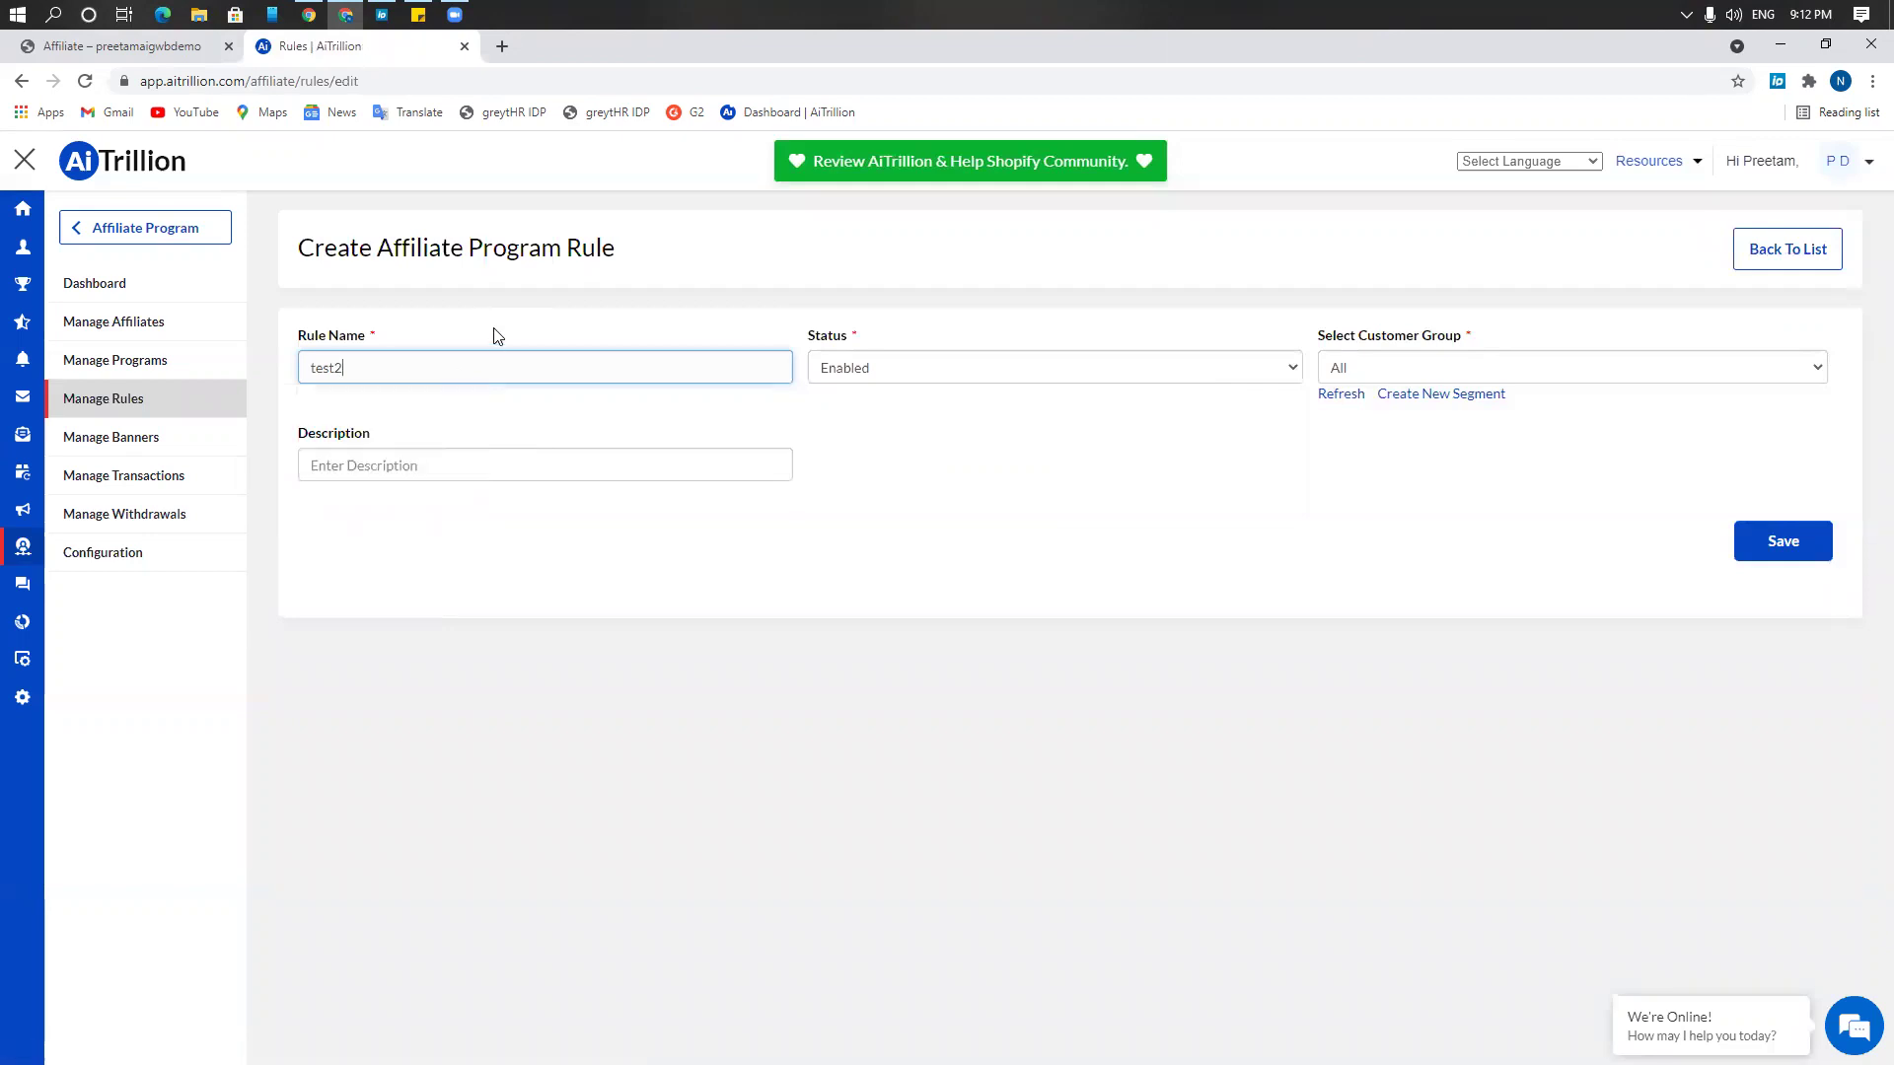
Keep the rule Enabled for the All customer group, leaving the description empty
{"action": "left_click", "coordinate": [987, 379]}
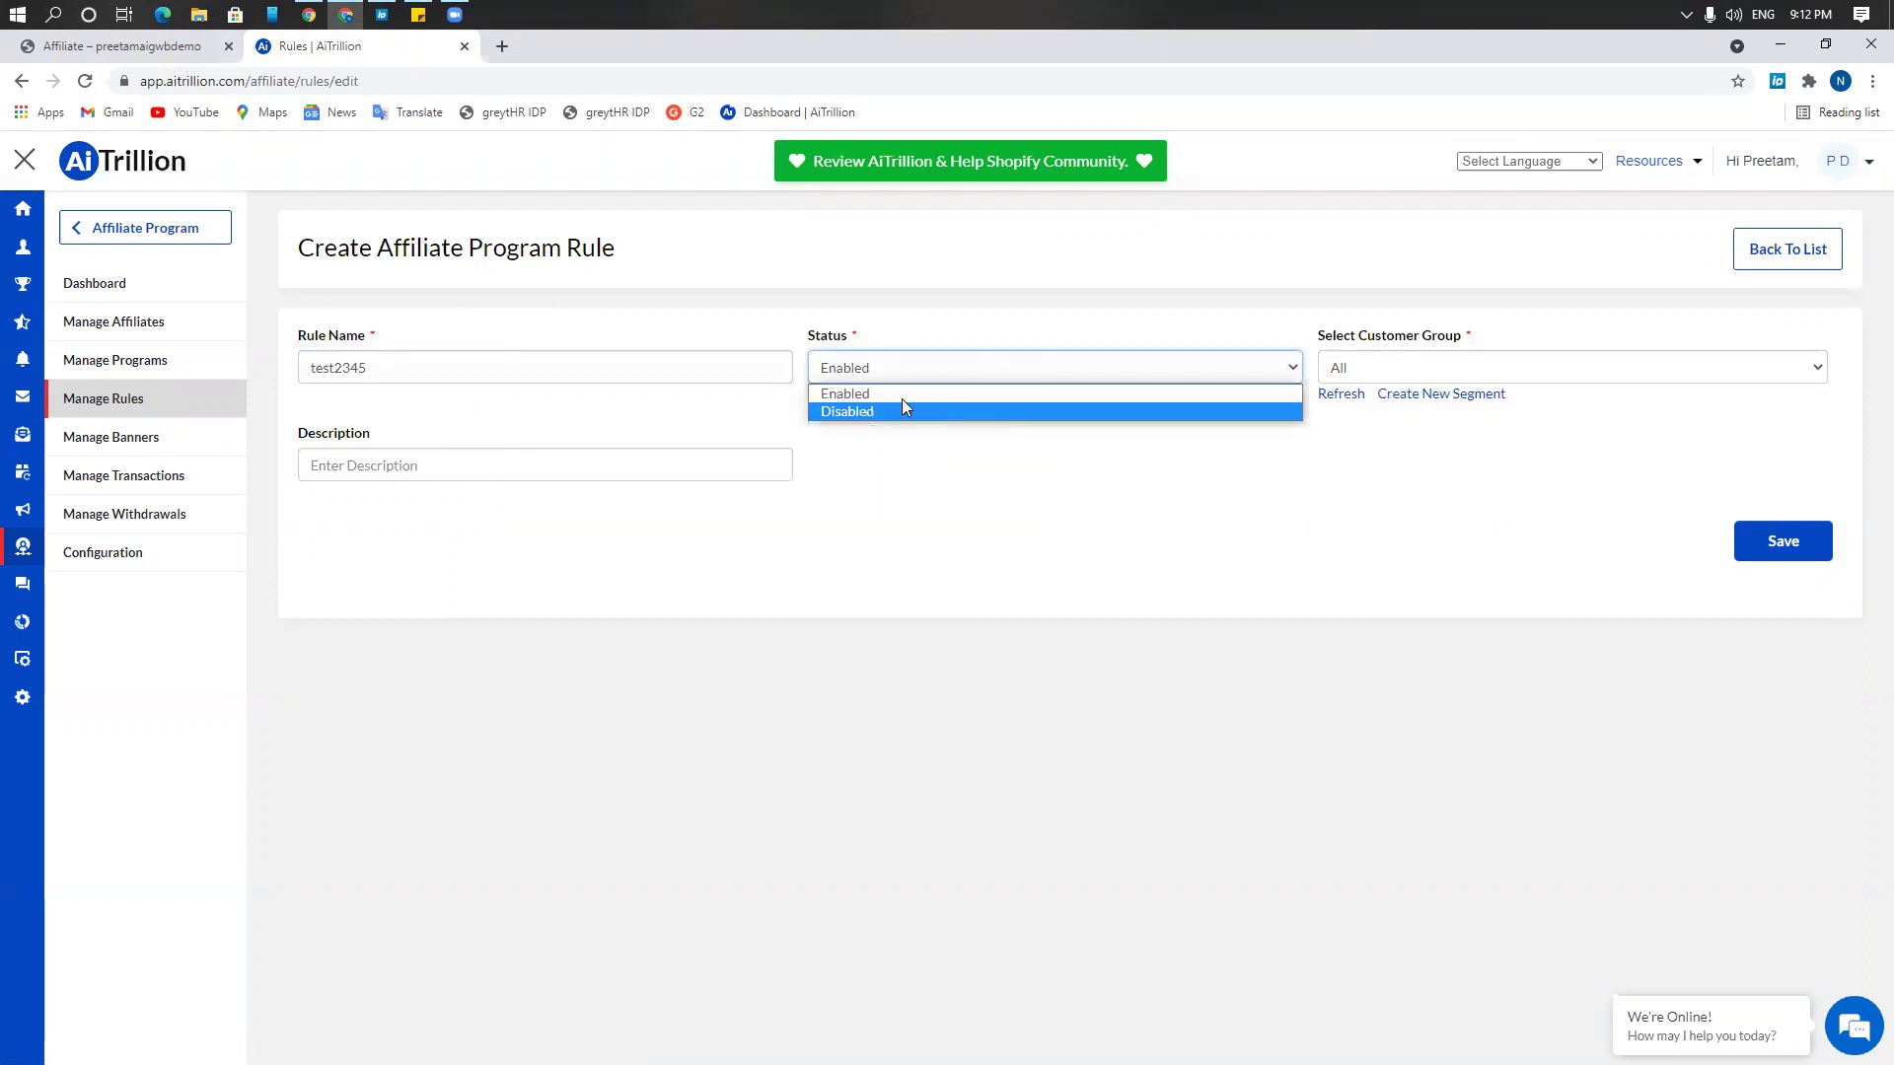
{"action": "left_click", "coordinate": [1490, 373]}
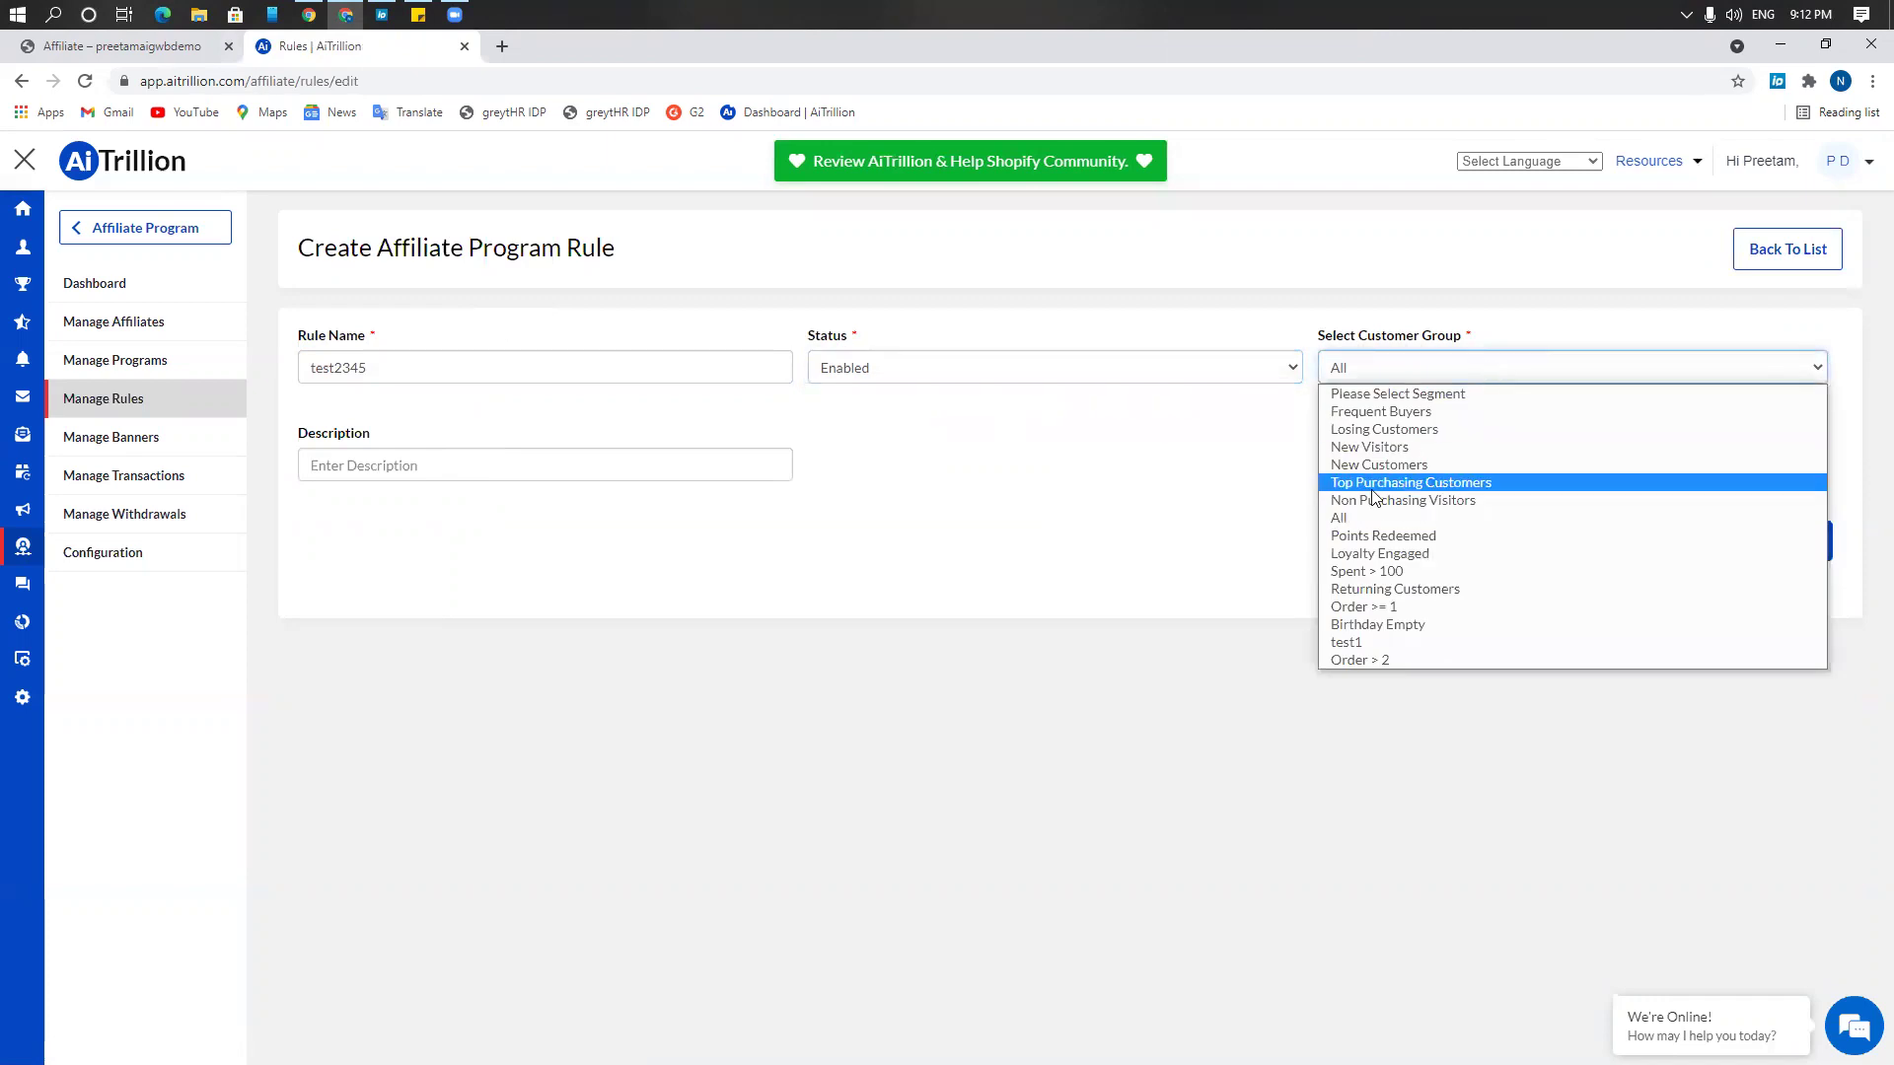
{"action": "left_click", "coordinate": [1360, 522]}
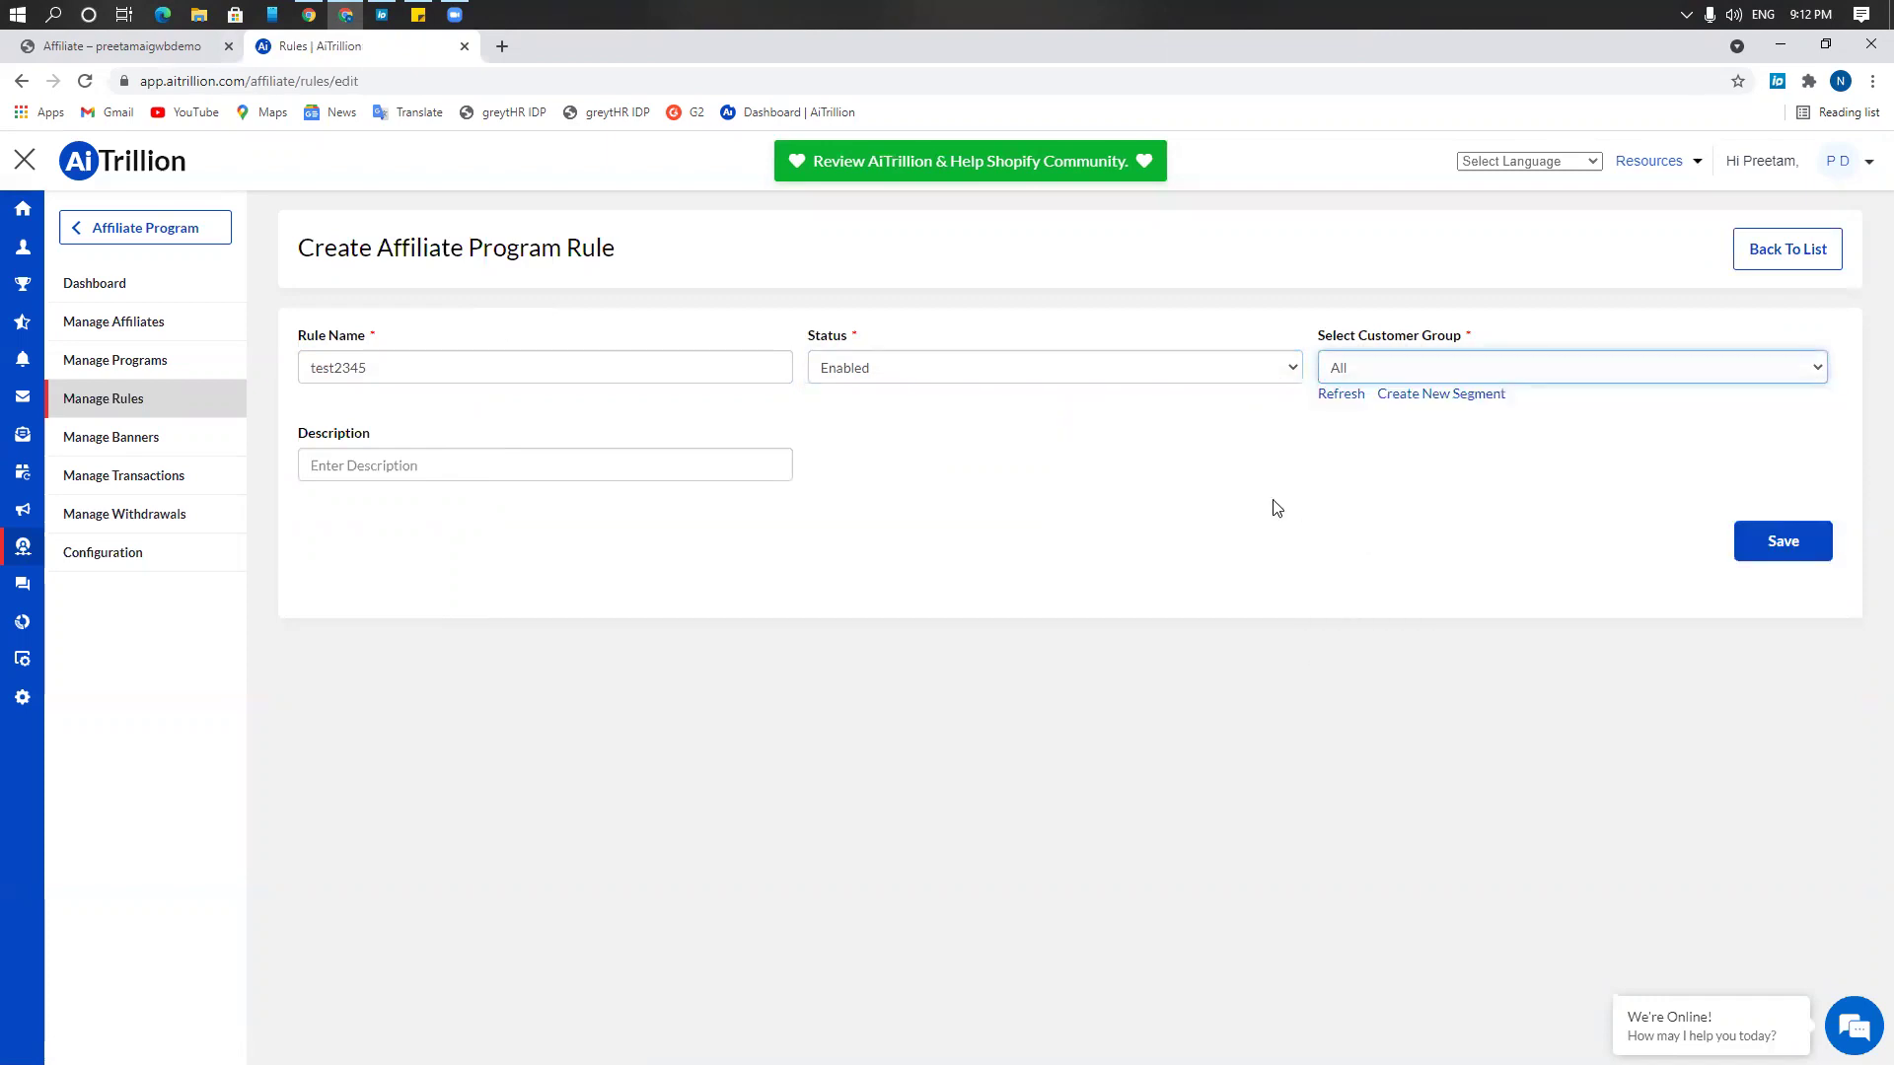
{"action": "left_click", "coordinate": [1284, 505]}
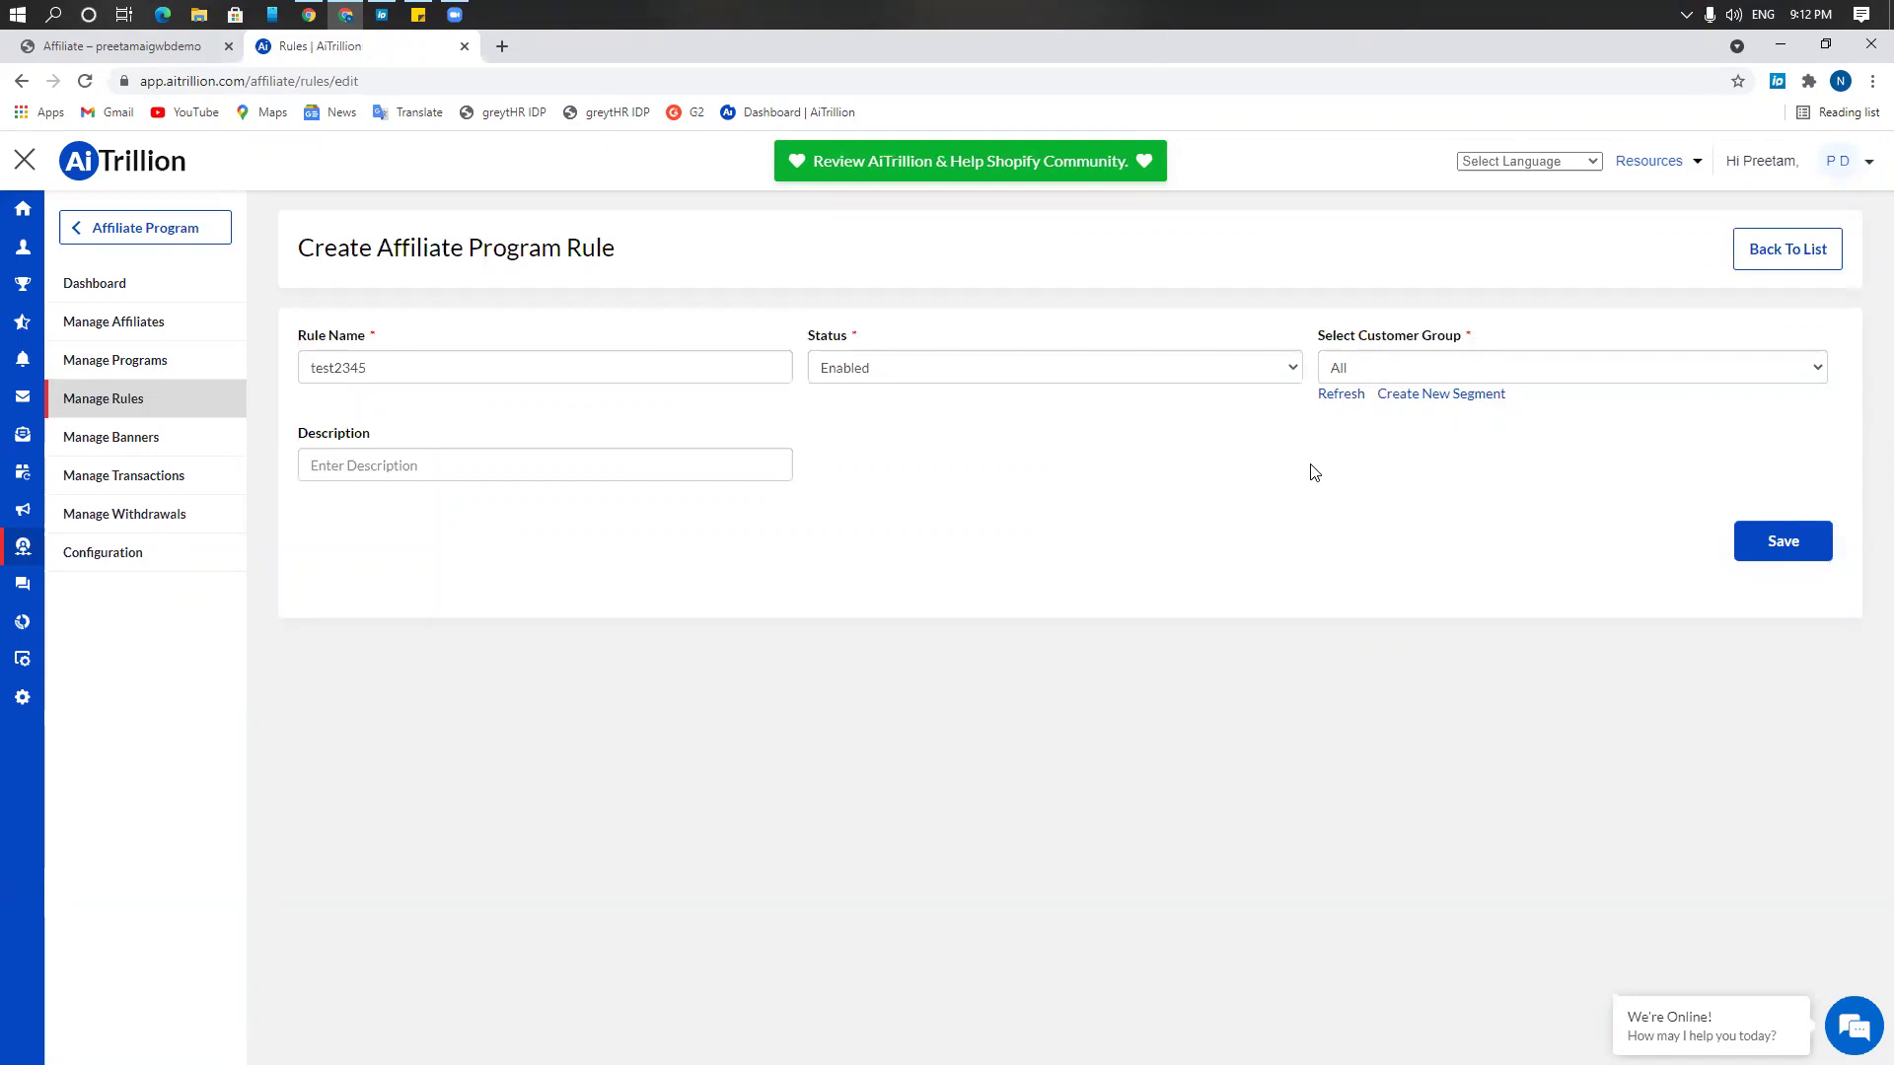
{"action": "left_click", "coordinate": [321, 465]}
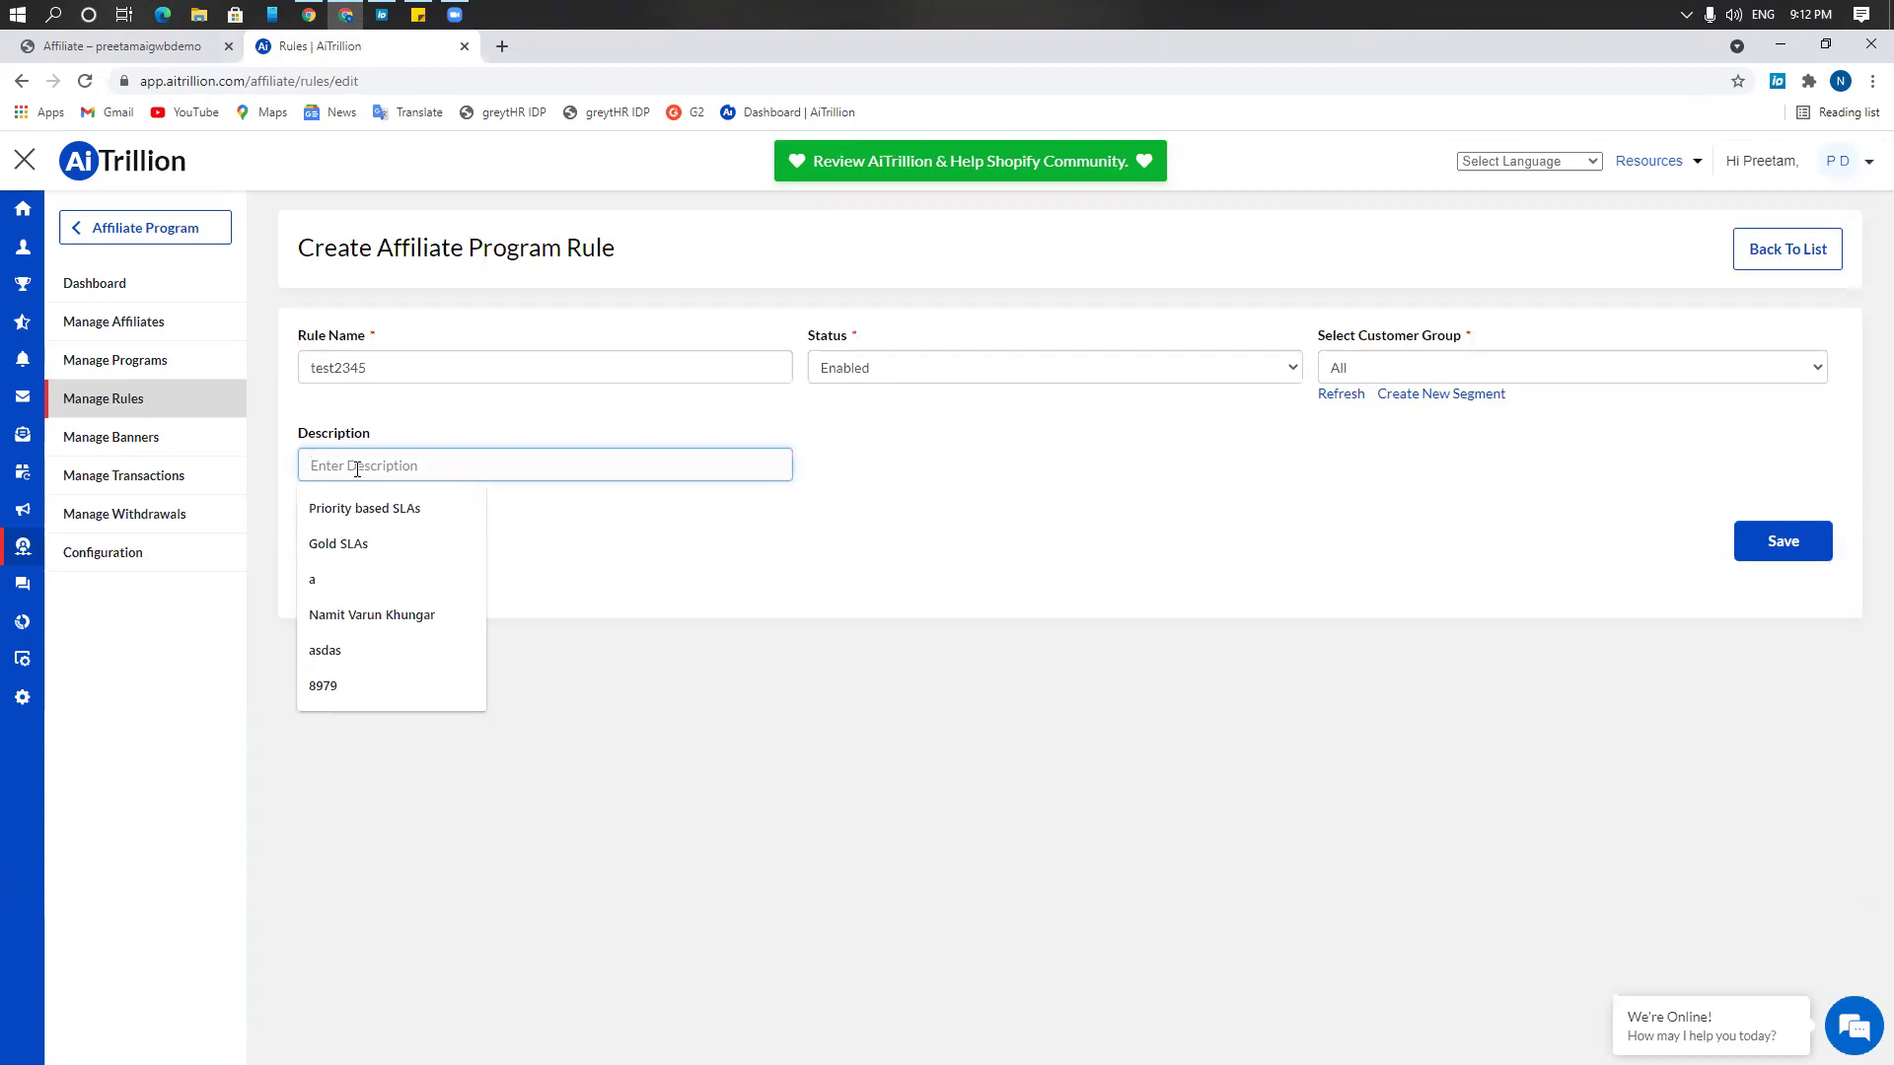
{"action": "left_click", "coordinate": [1635, 517]}
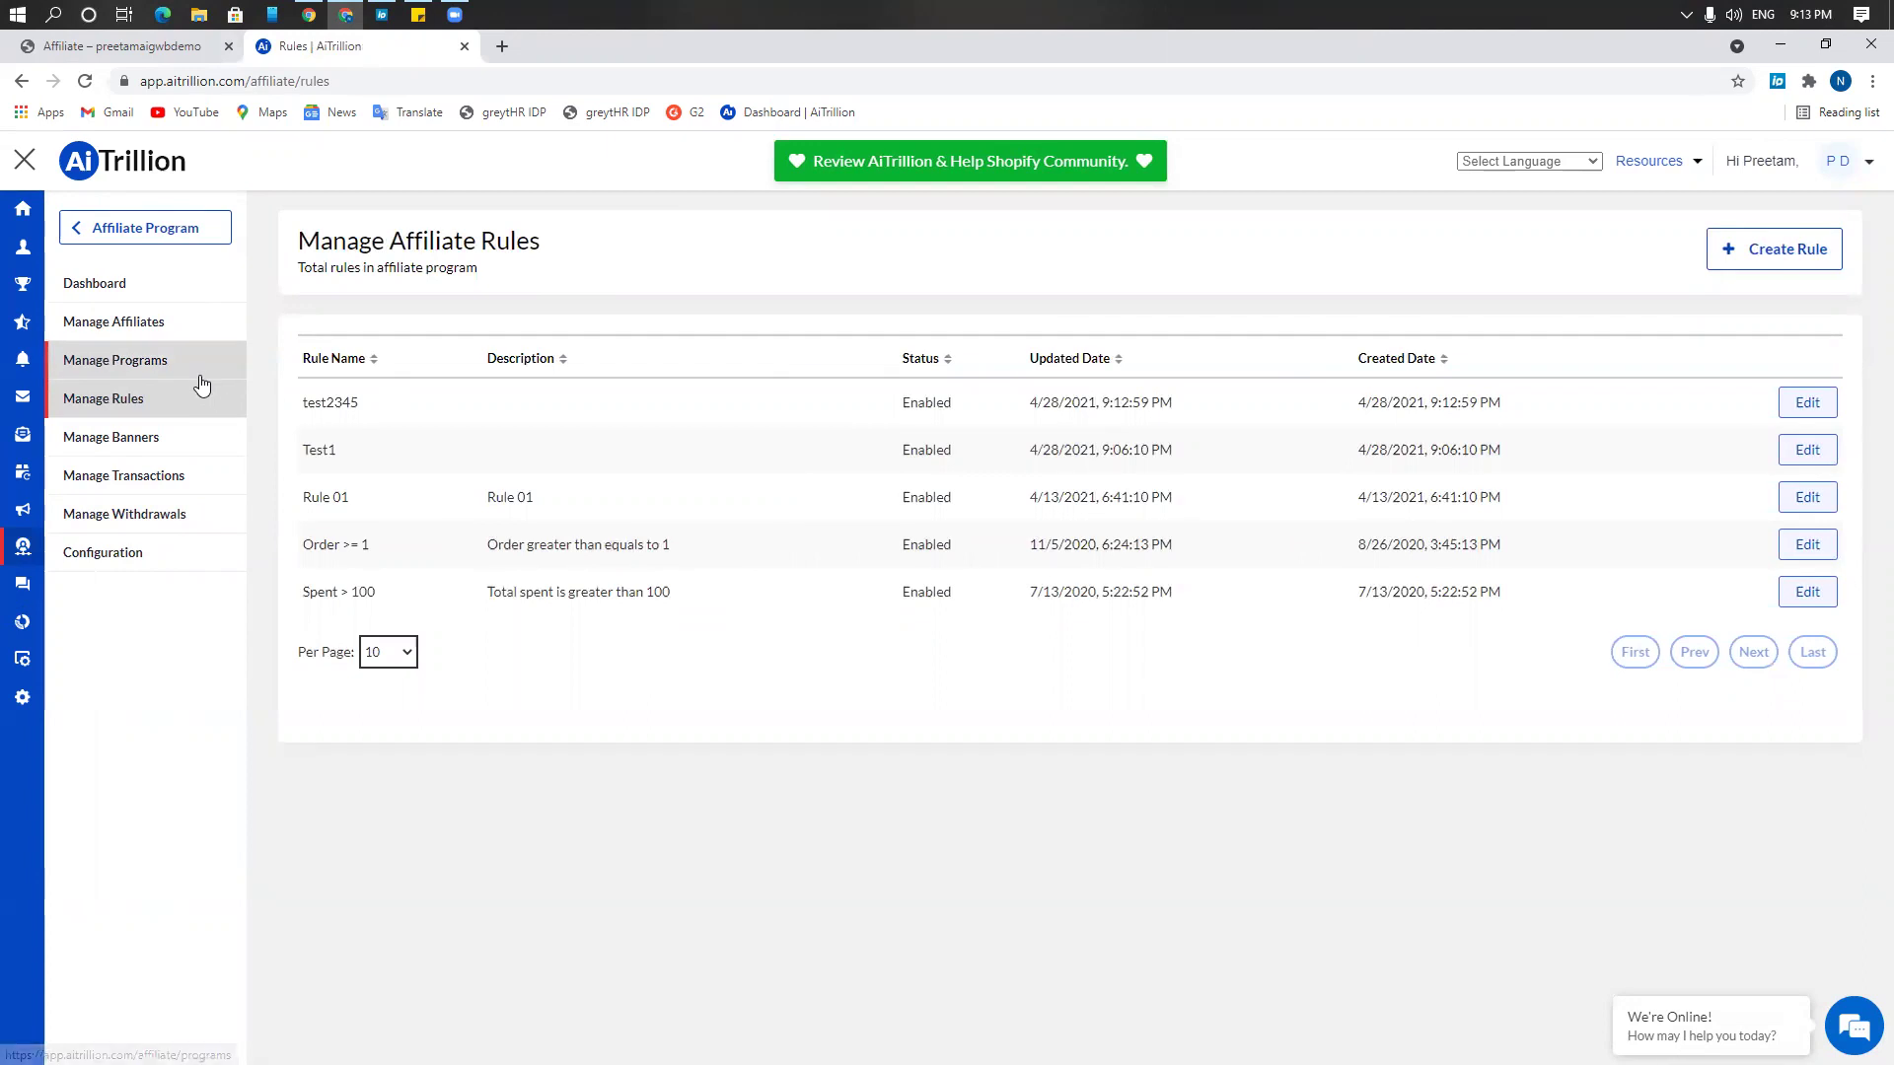
Go to Manage Programs and open the Create Program form
{"action": "left_click", "coordinate": [200, 377]}
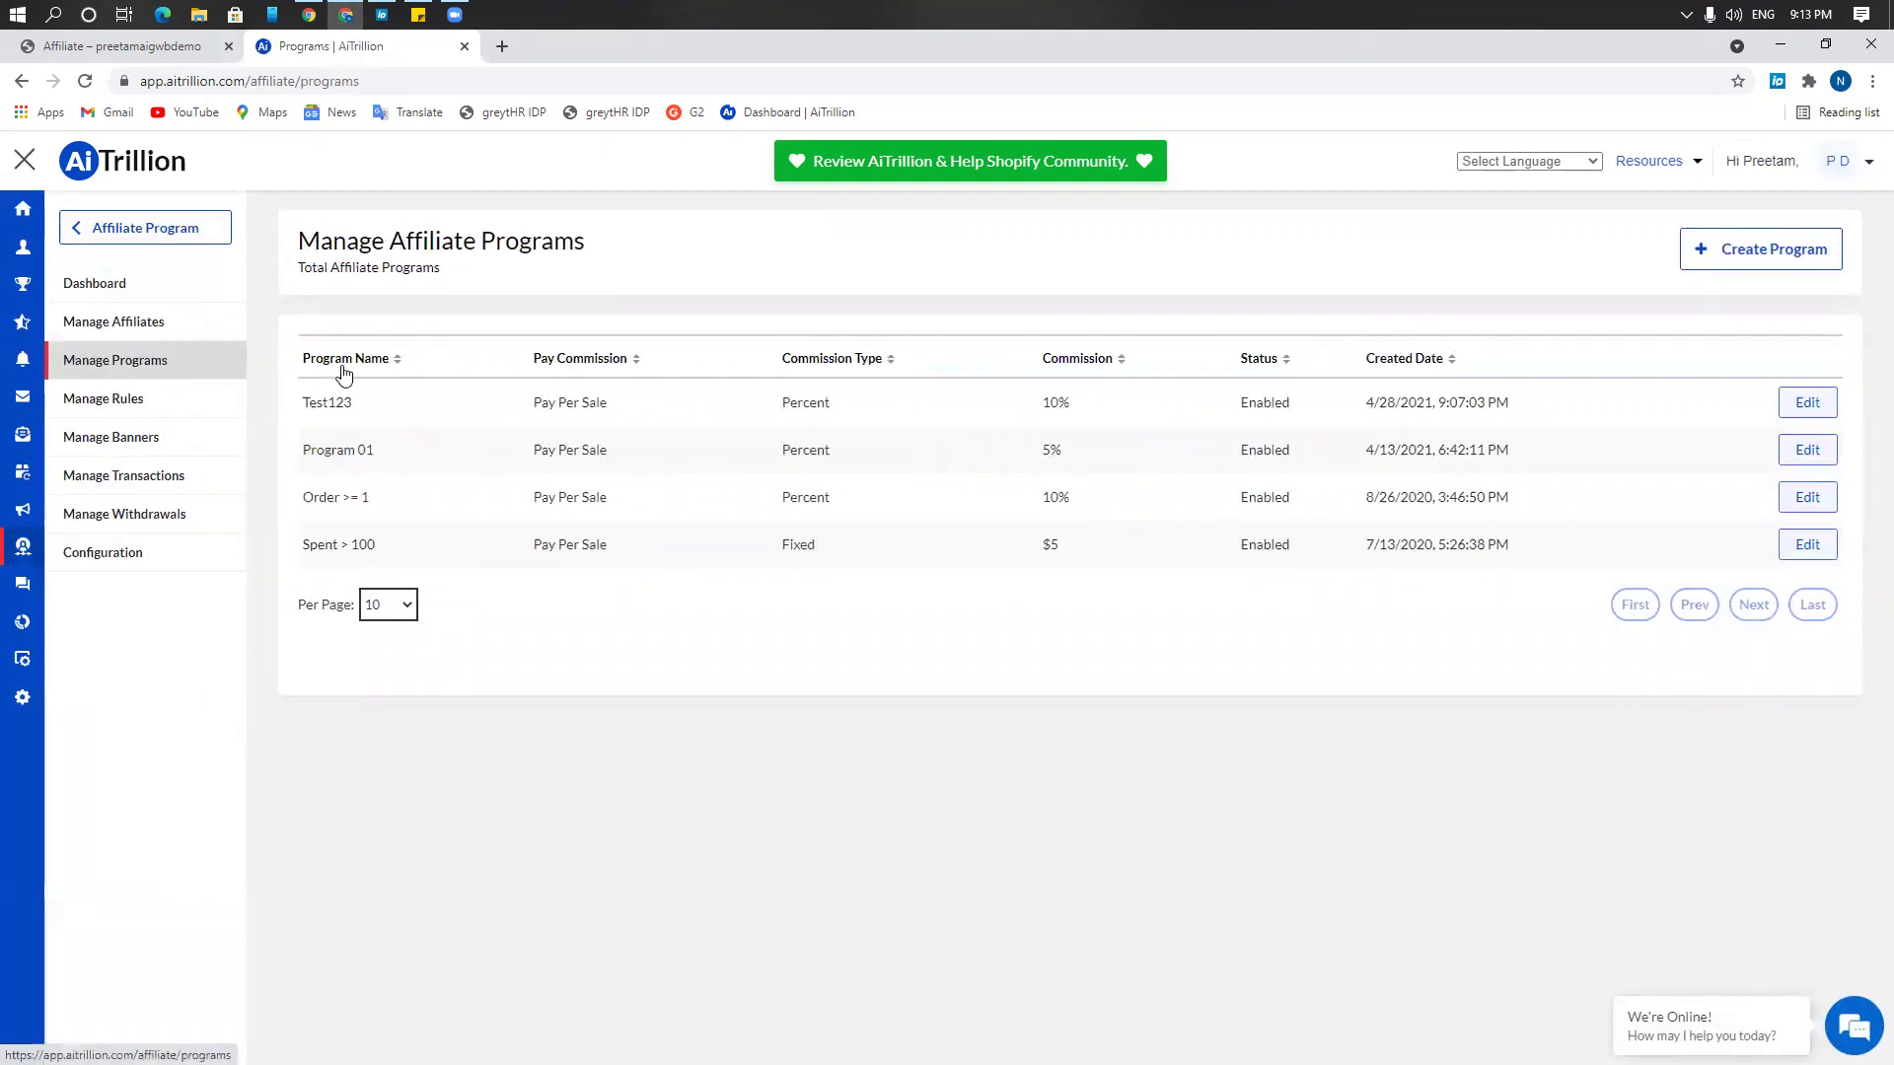
{"action": "left_click", "coordinate": [1737, 251]}
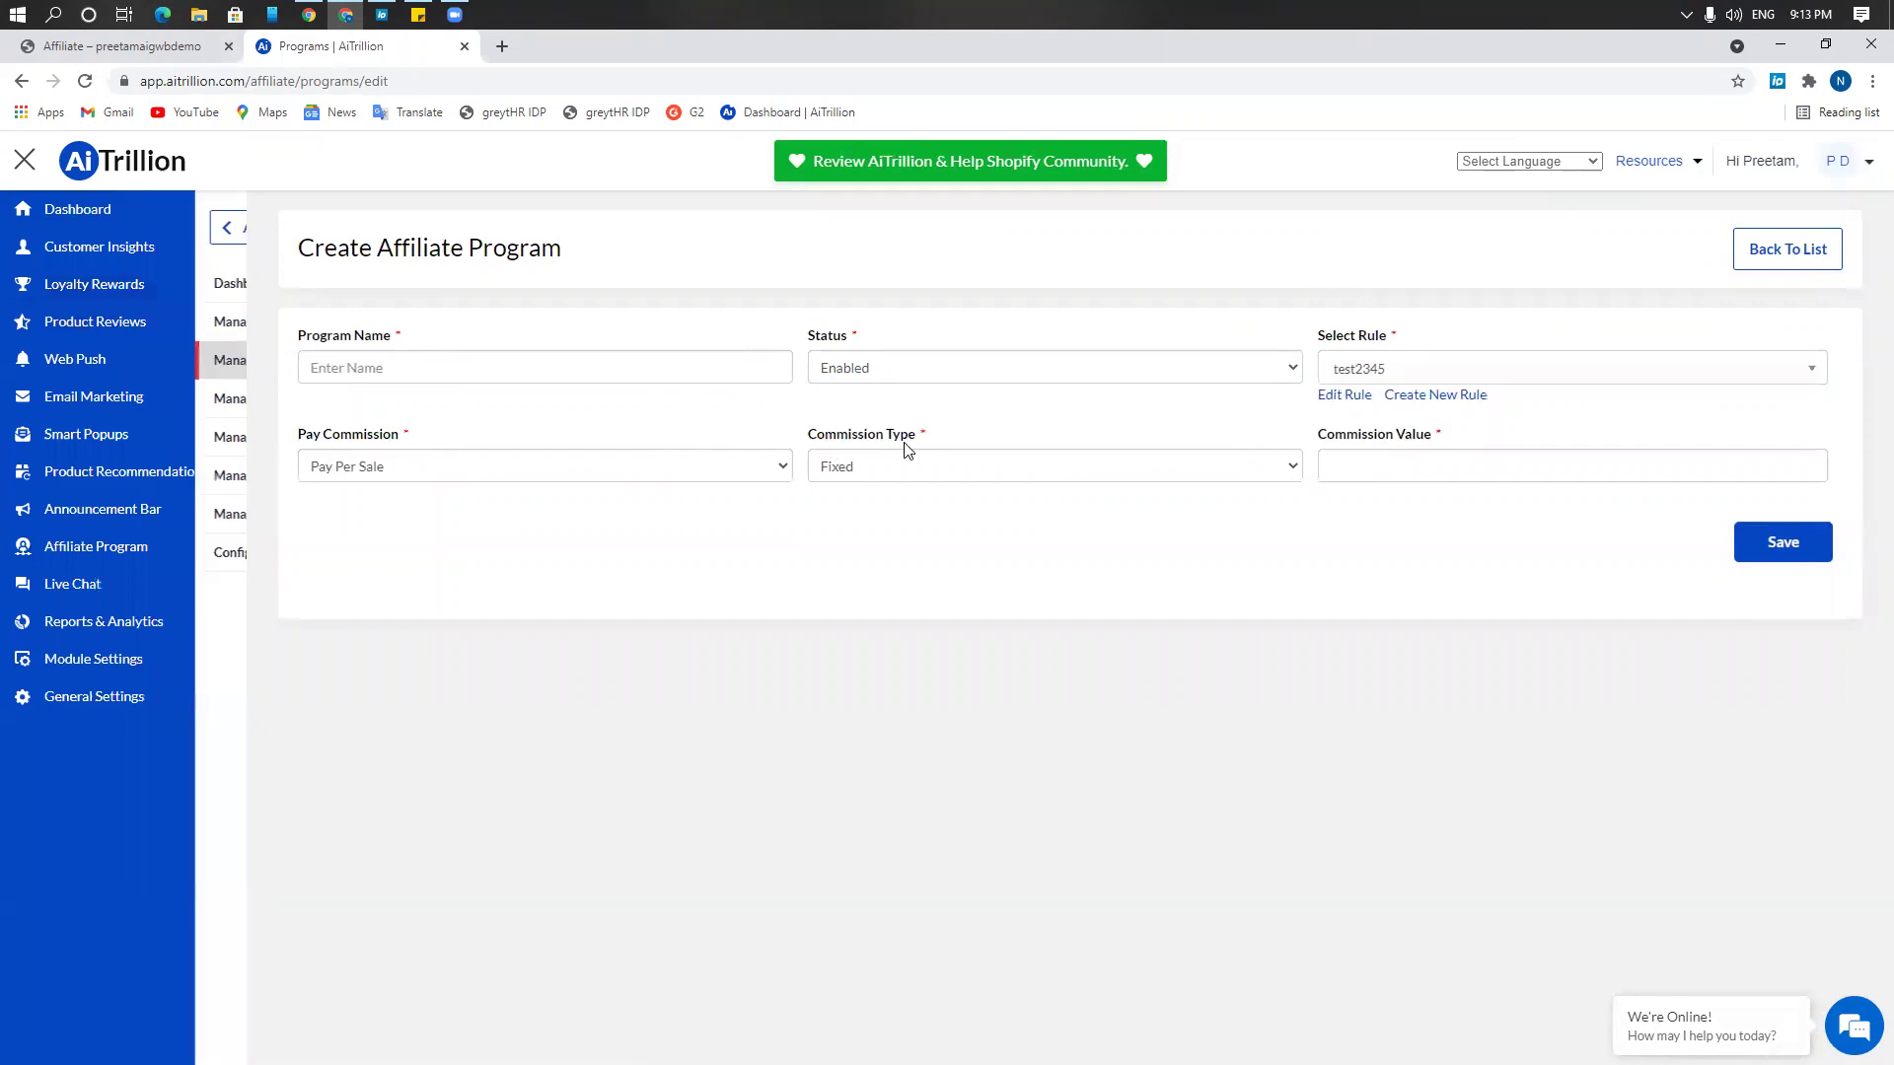
Name the program test213456, keeping it Enabled with rule test2345
{"action": "left_click", "coordinate": [666, 368]}
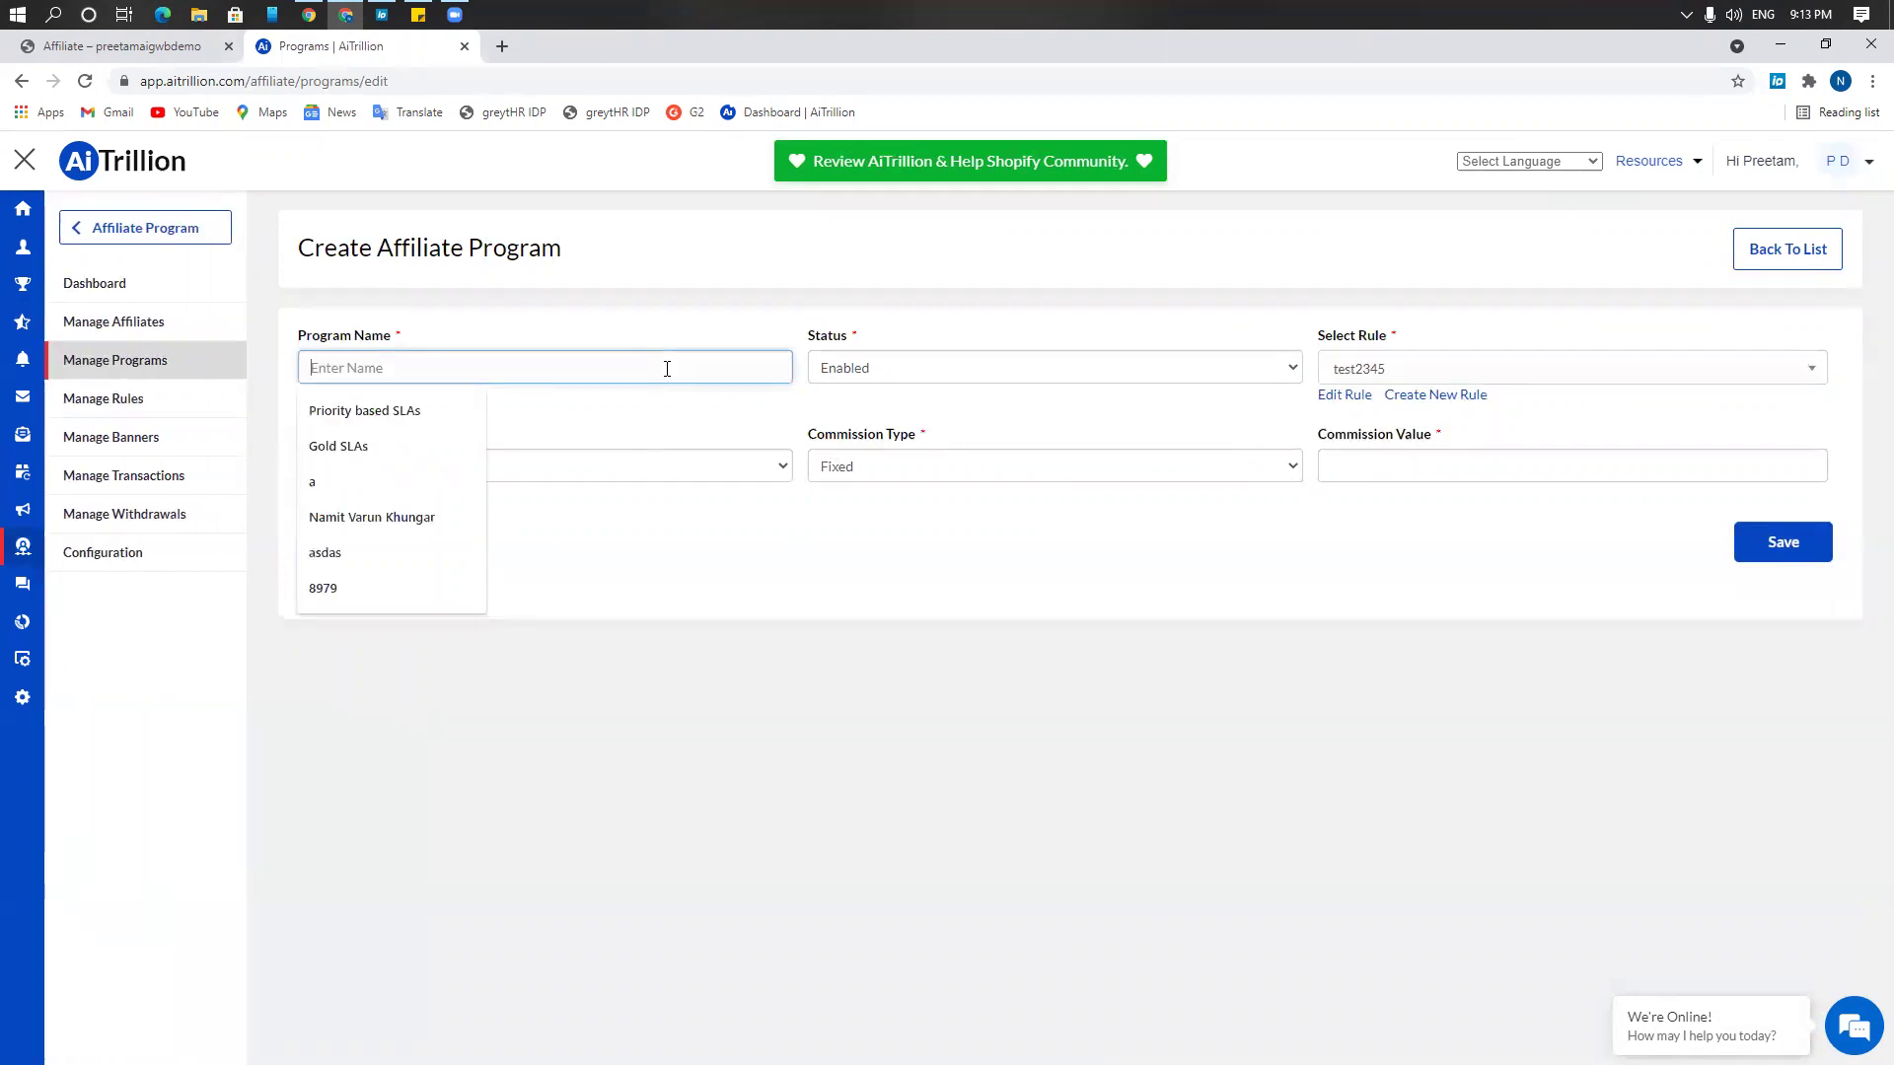
{"action": "type", "text": "test213456"}
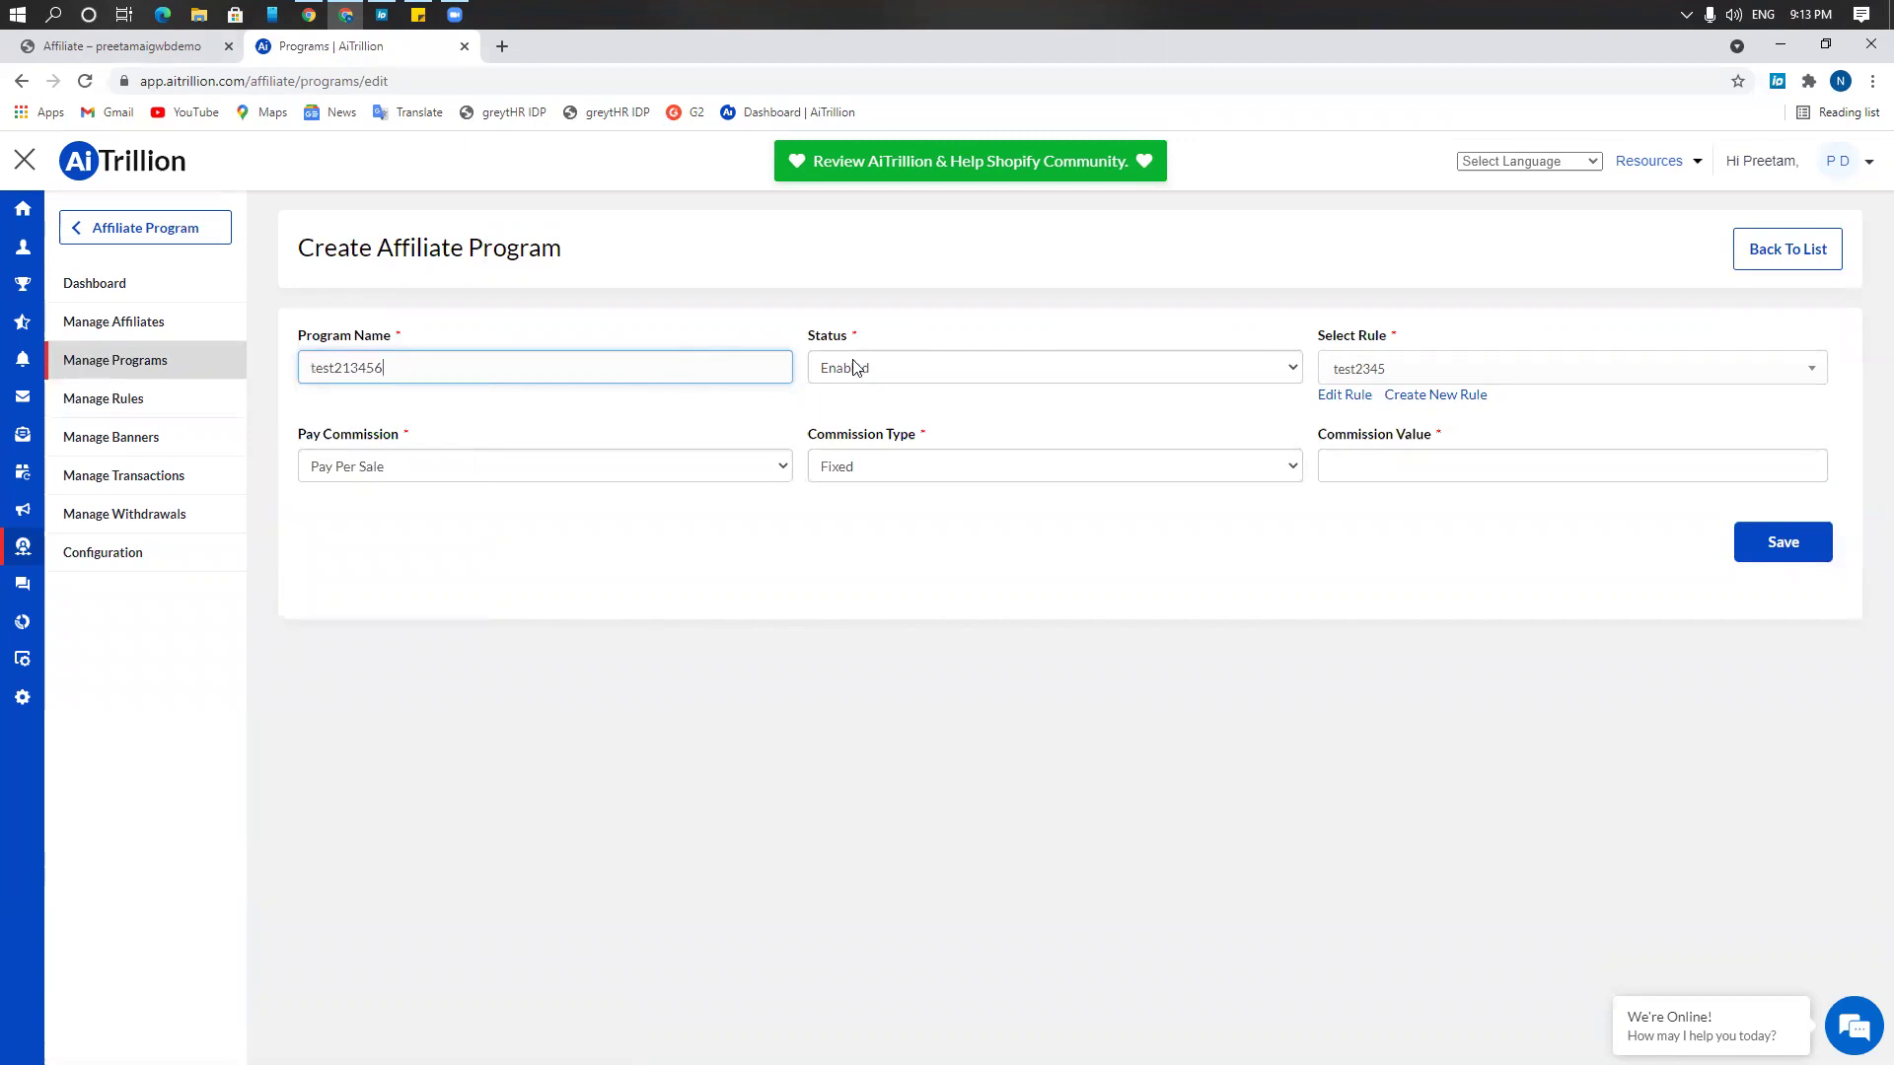
{"action": "left_click", "coordinate": [853, 366]}
{"action": "left_click", "coordinate": [854, 386]}
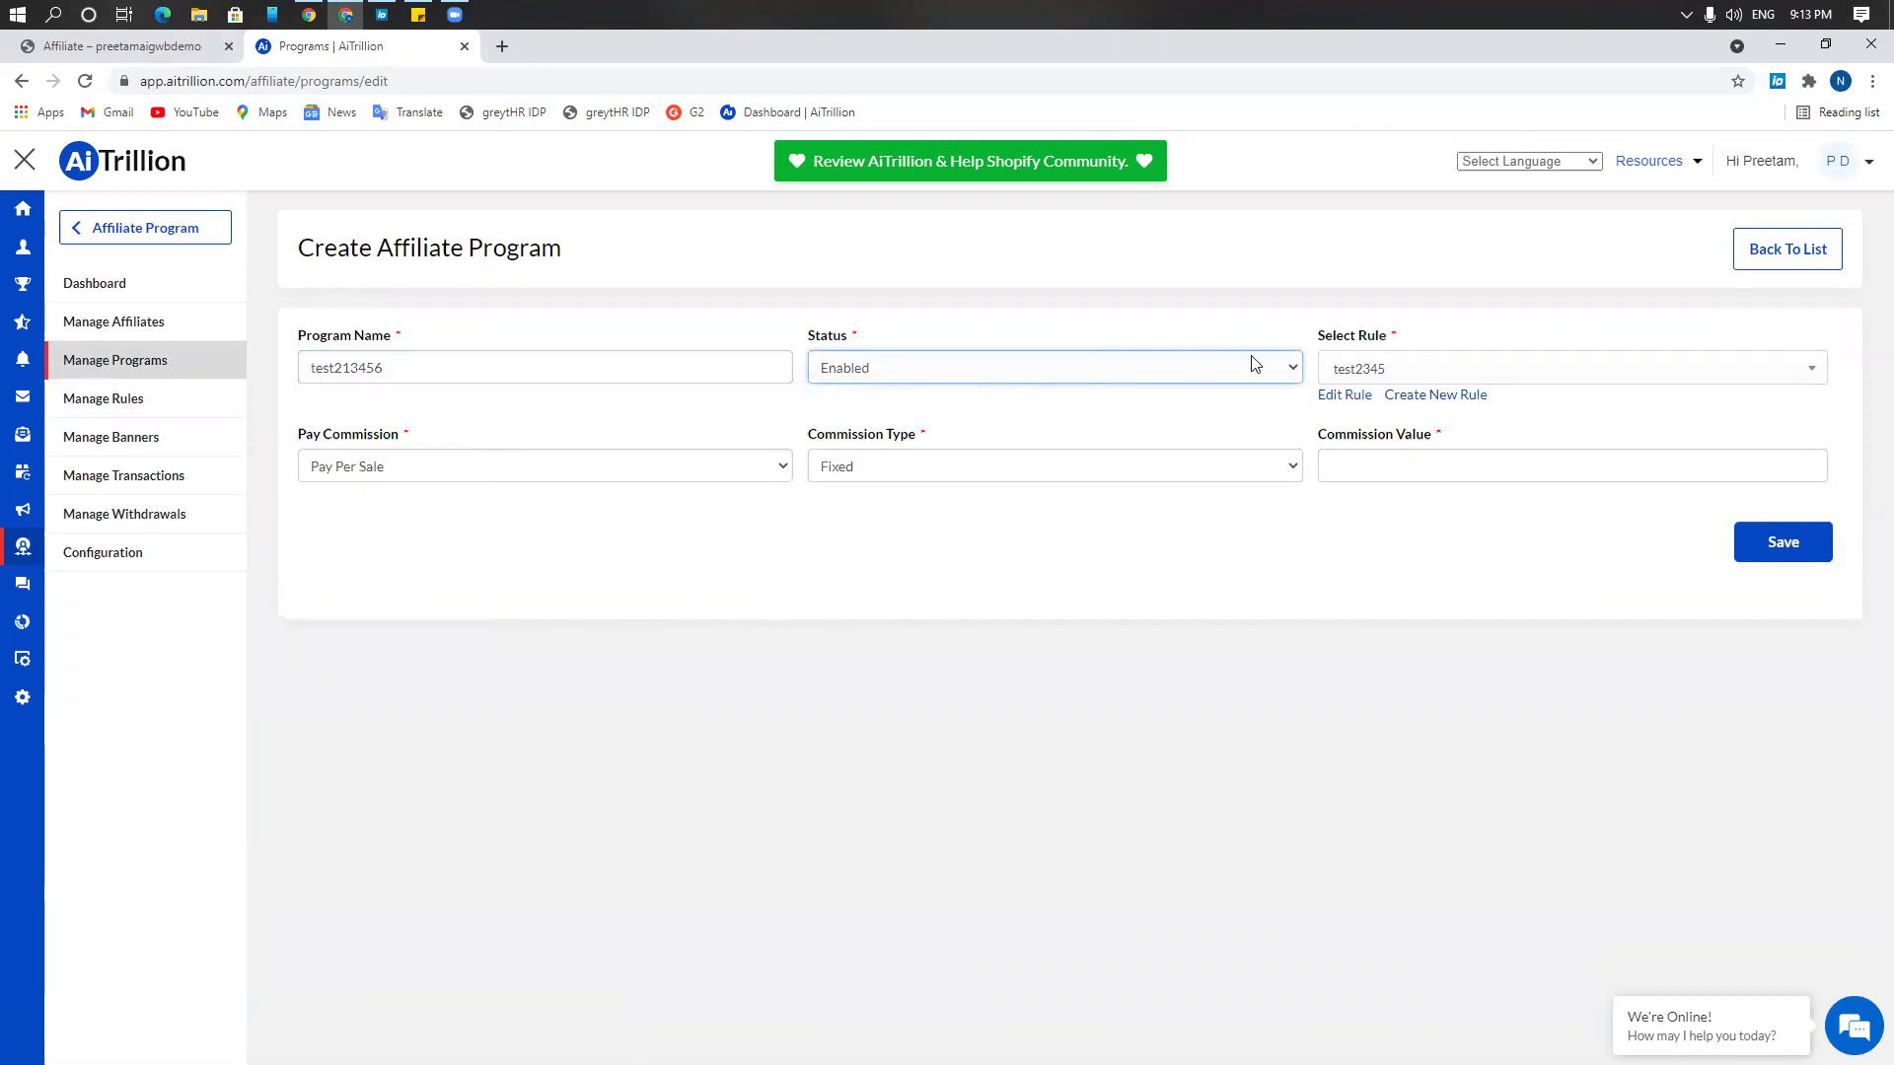
{"action": "left_click", "coordinate": [1340, 372]}
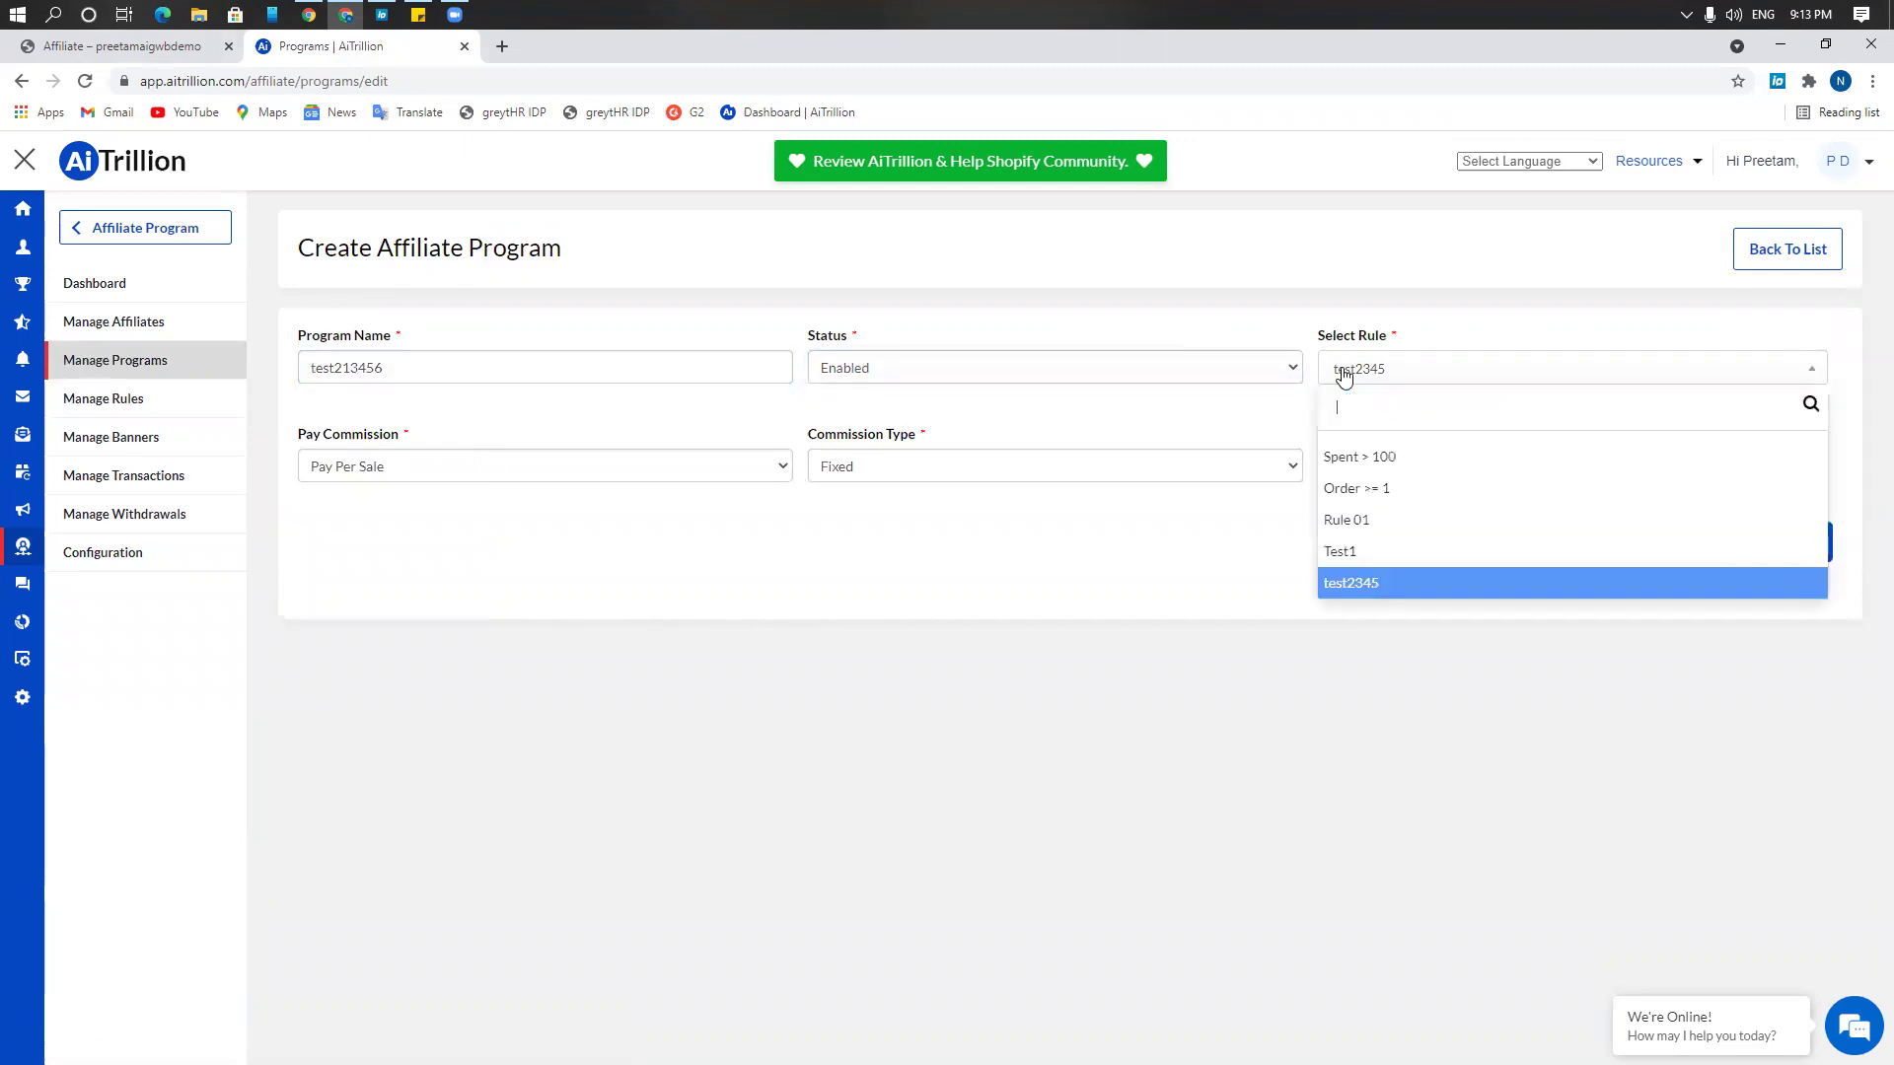
{"action": "left_click", "coordinate": [1379, 595]}
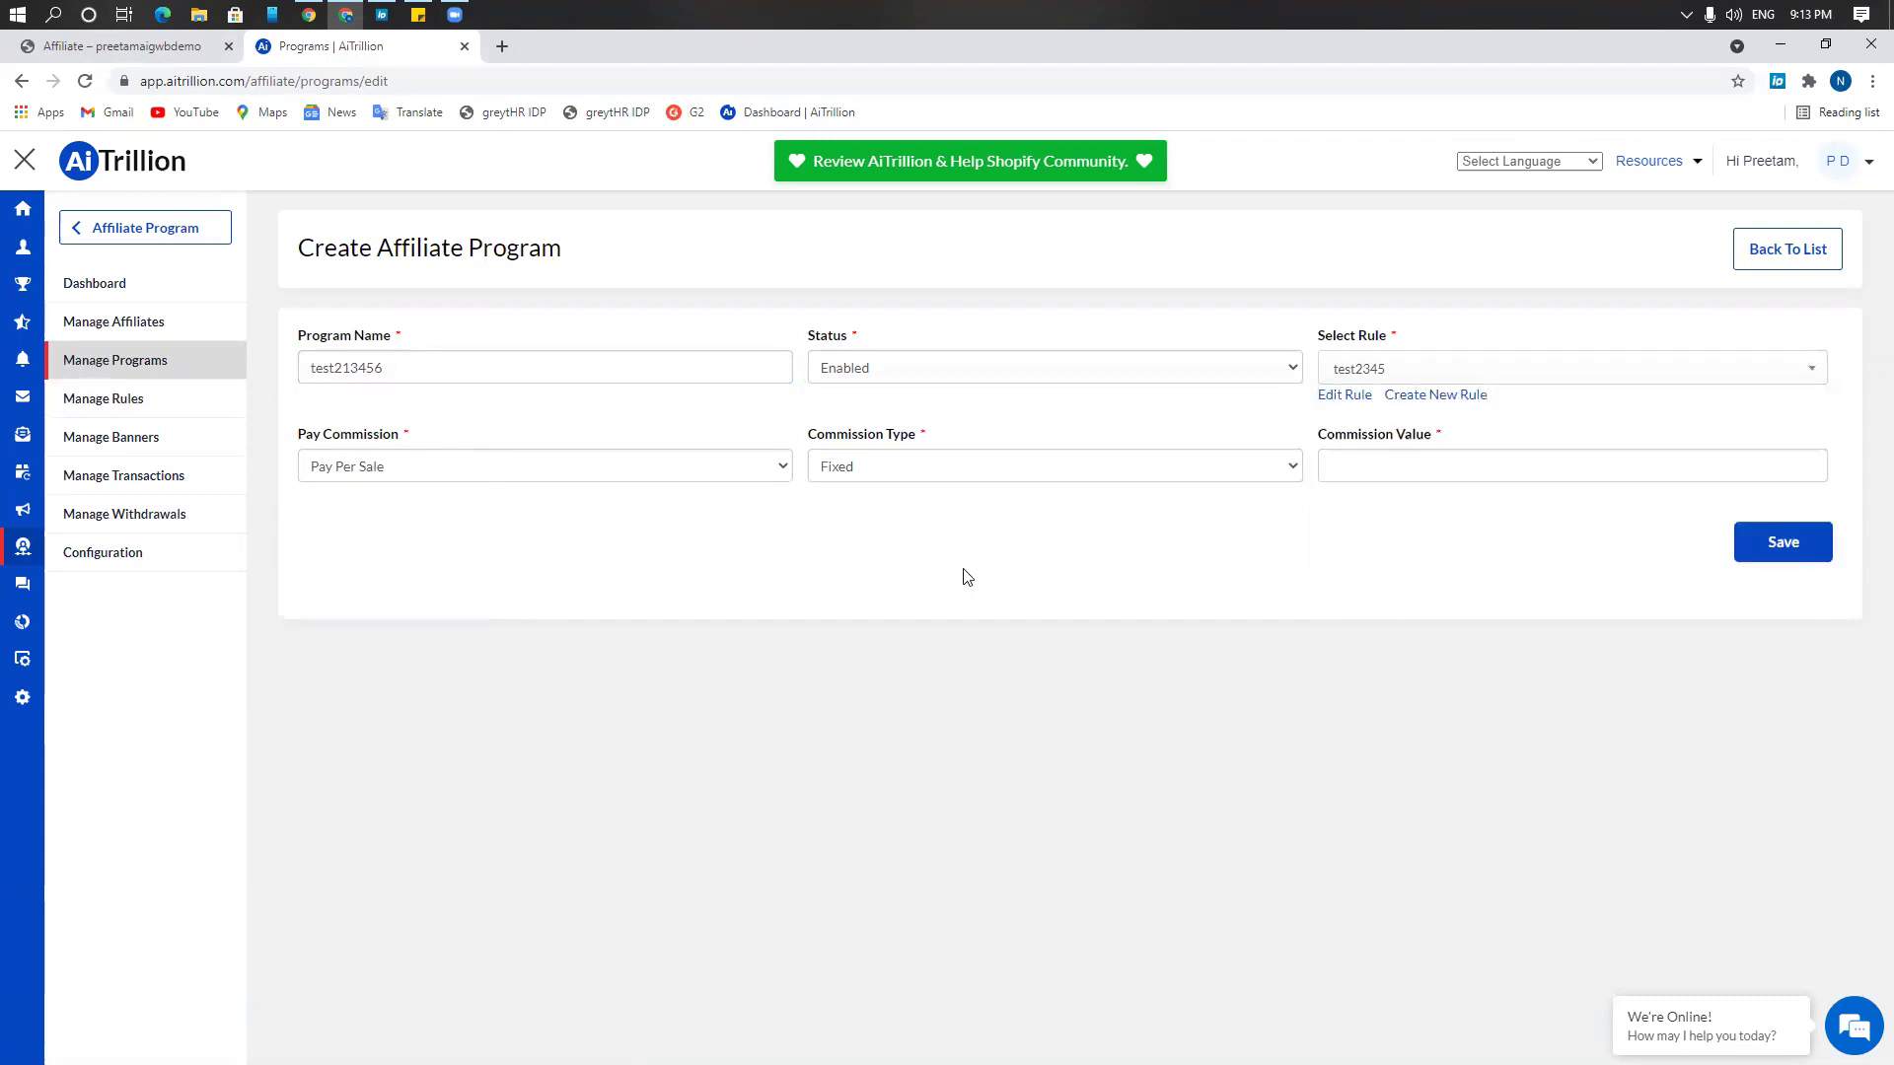
Set a Percent commission of 7 and save the program
{"action": "left_click", "coordinate": [890, 468]}
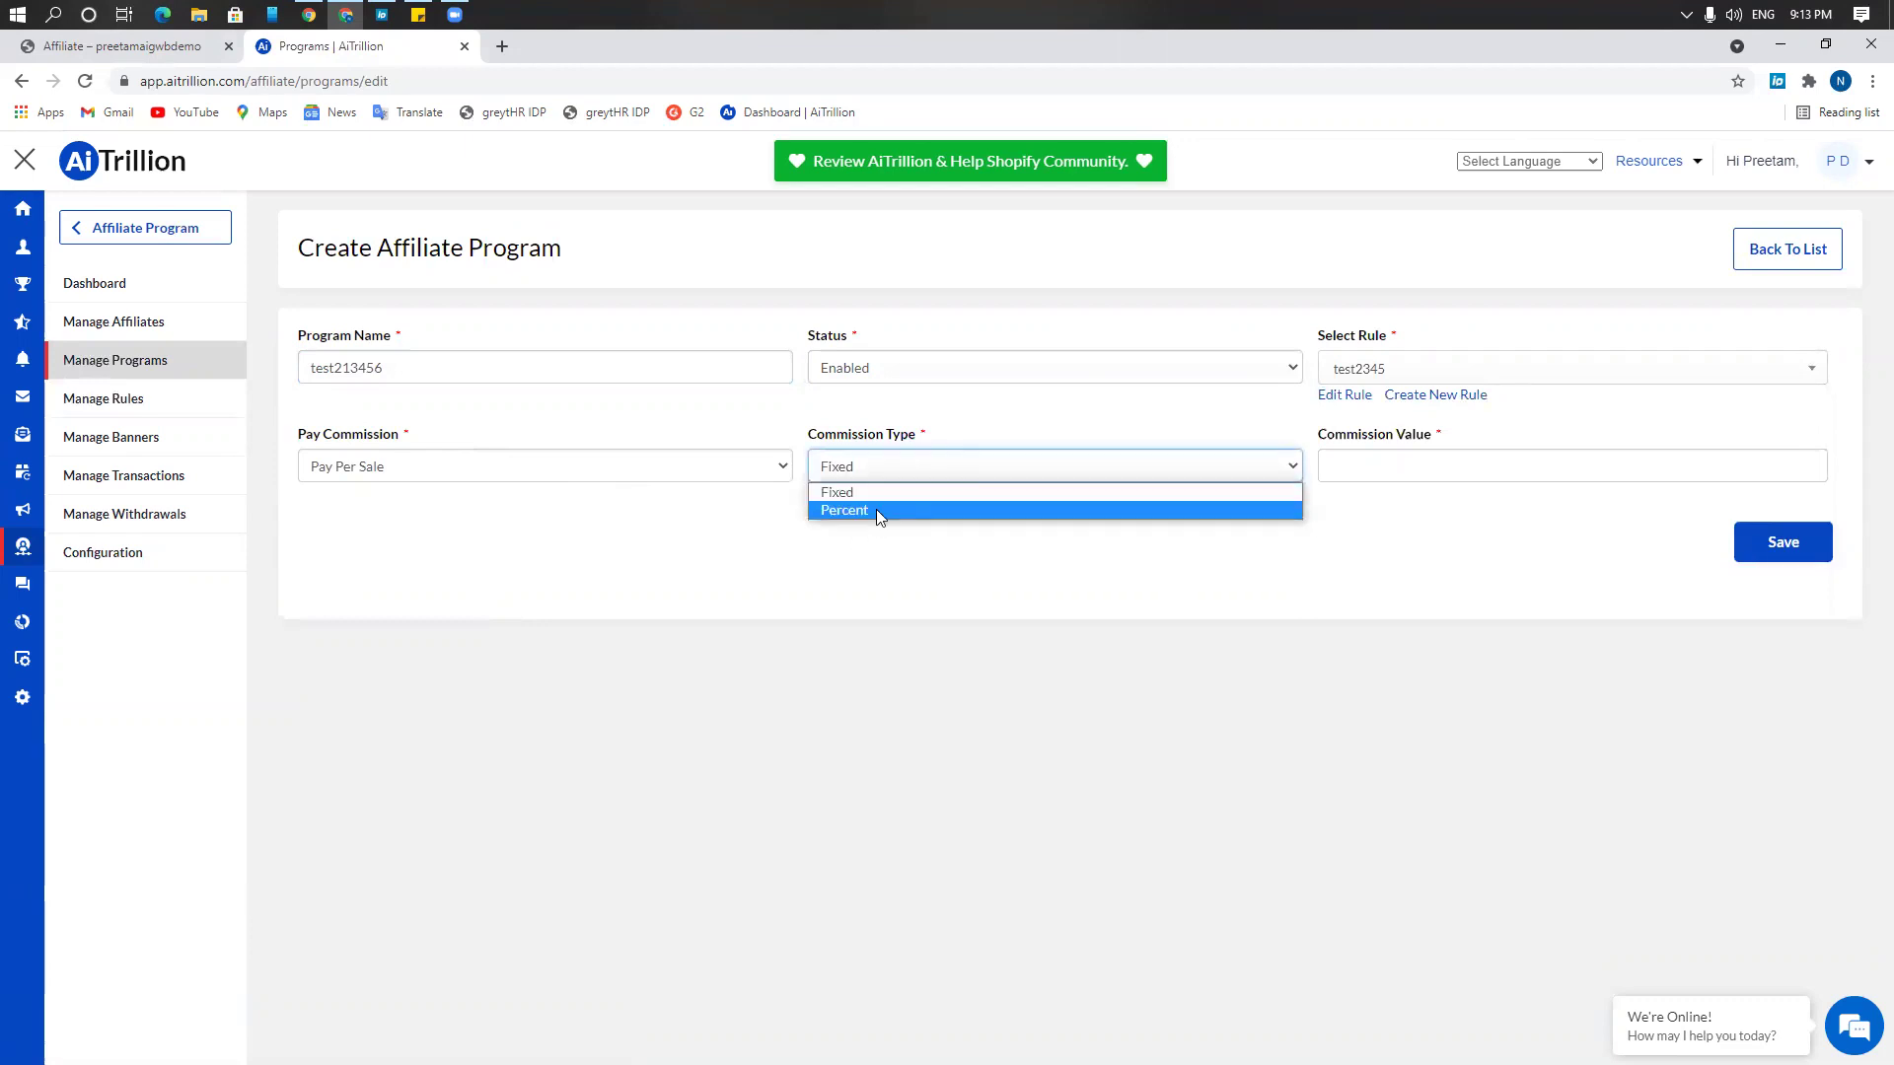
{"action": "left_click", "coordinate": [876, 508]}
{"action": "left_click", "coordinate": [1398, 460]}
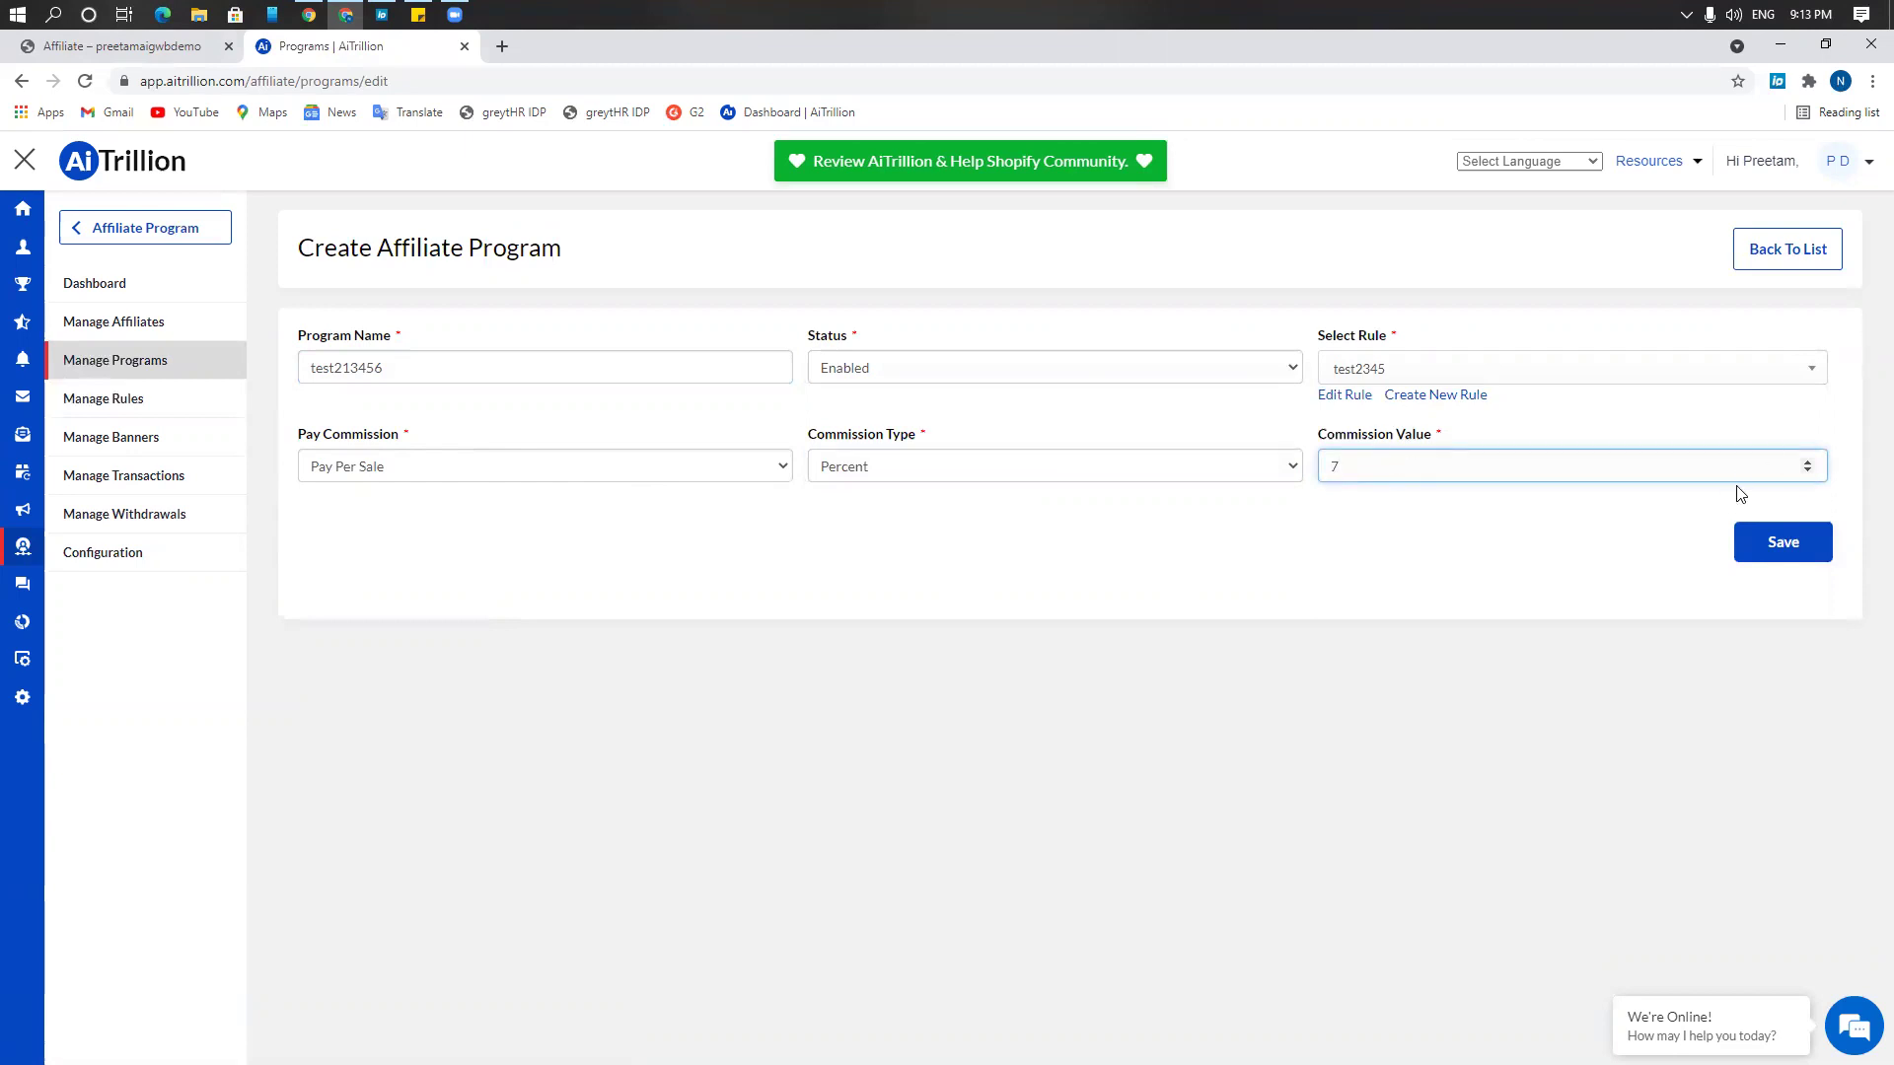
{"action": "left_click", "coordinate": [1775, 544]}
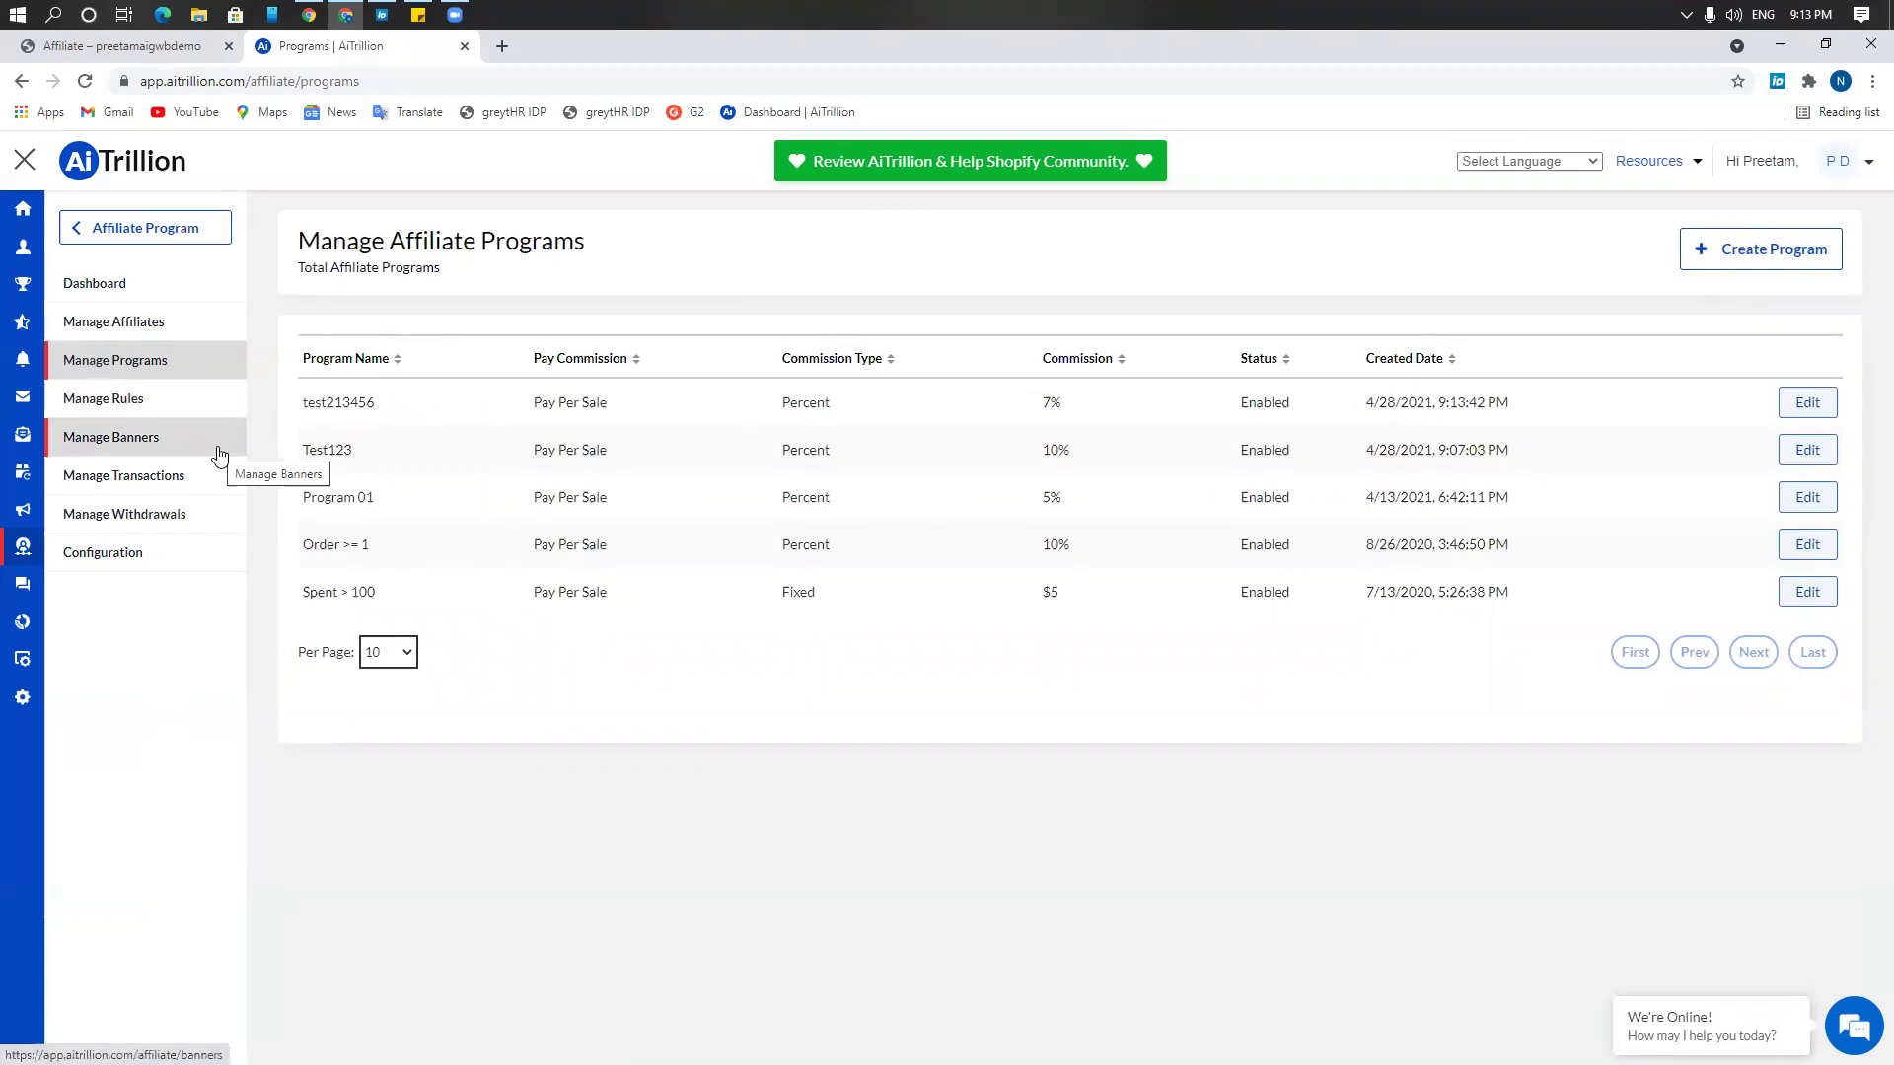
Inspect the Create Banner form's Link, Status and Banner Text fields, then return to the banners list unsaved
{"action": "left_click", "coordinate": [220, 443]}
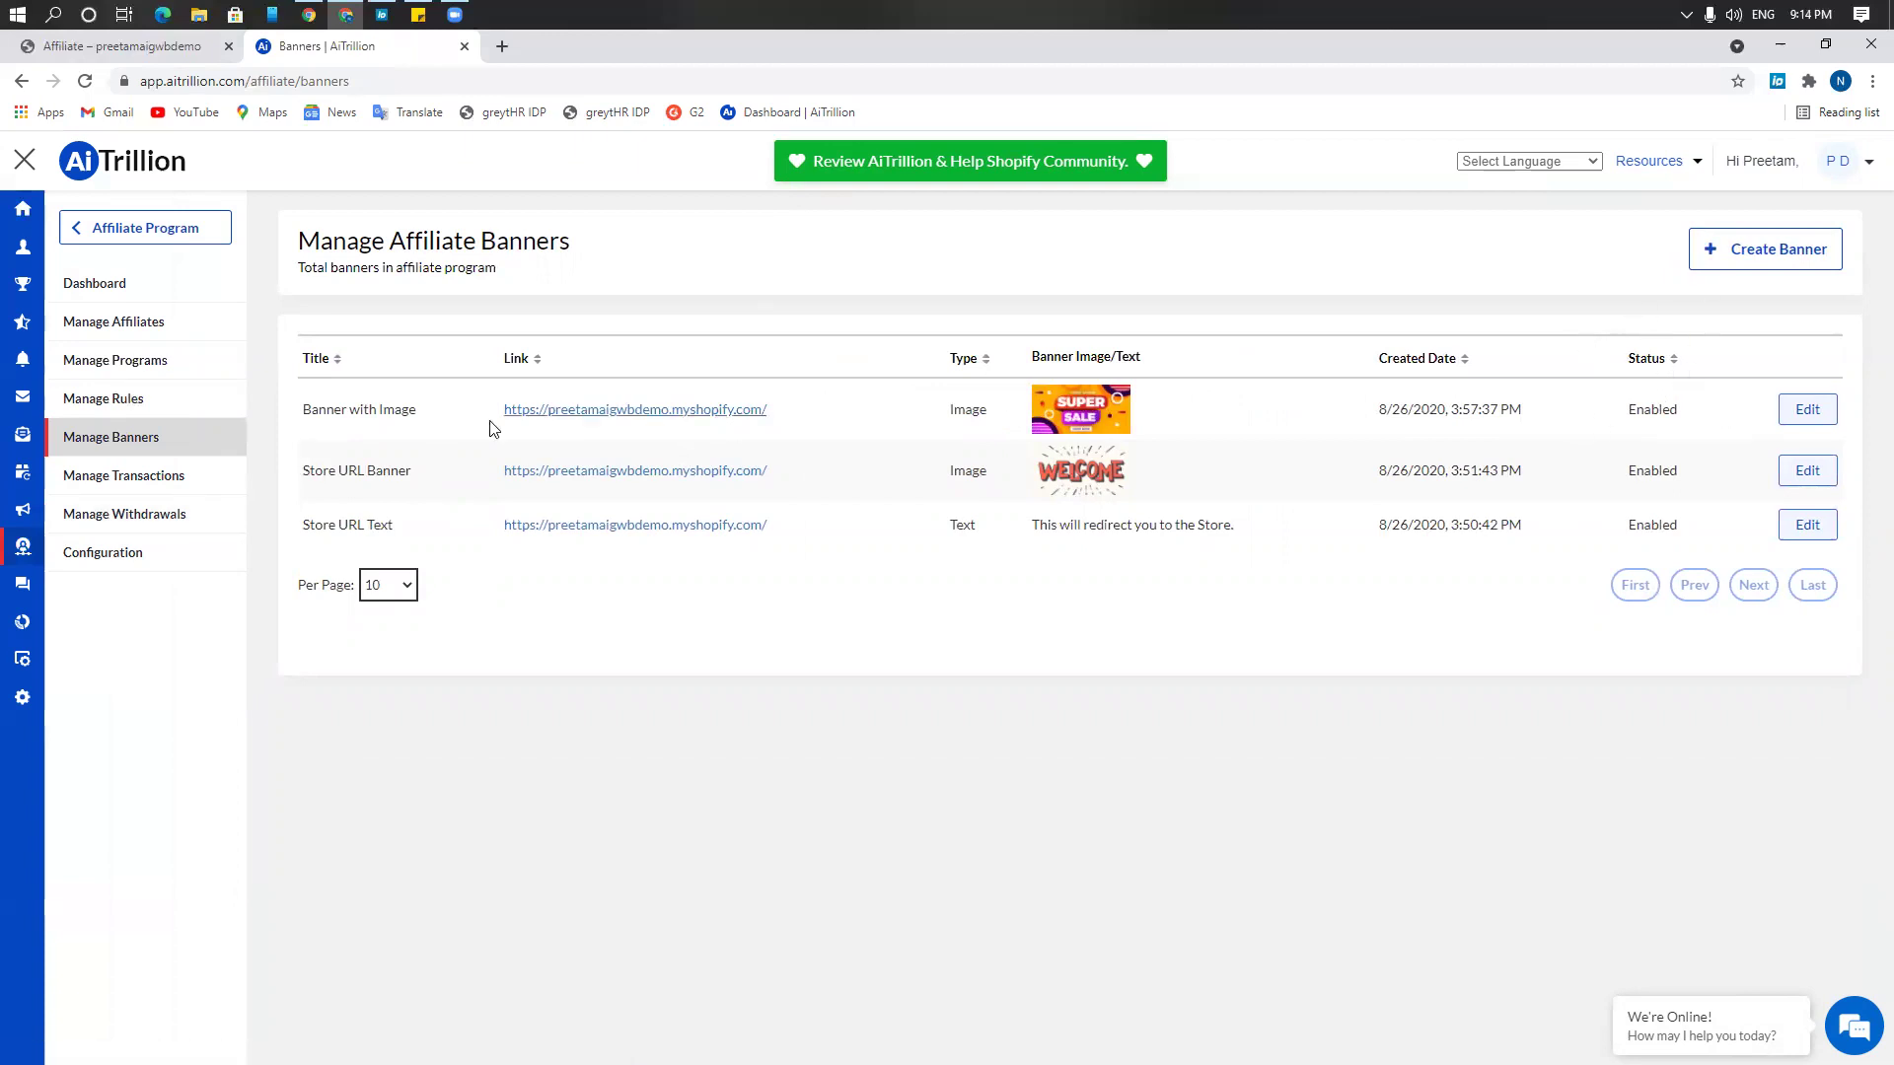
{"action": "left_click", "coordinate": [1759, 267]}
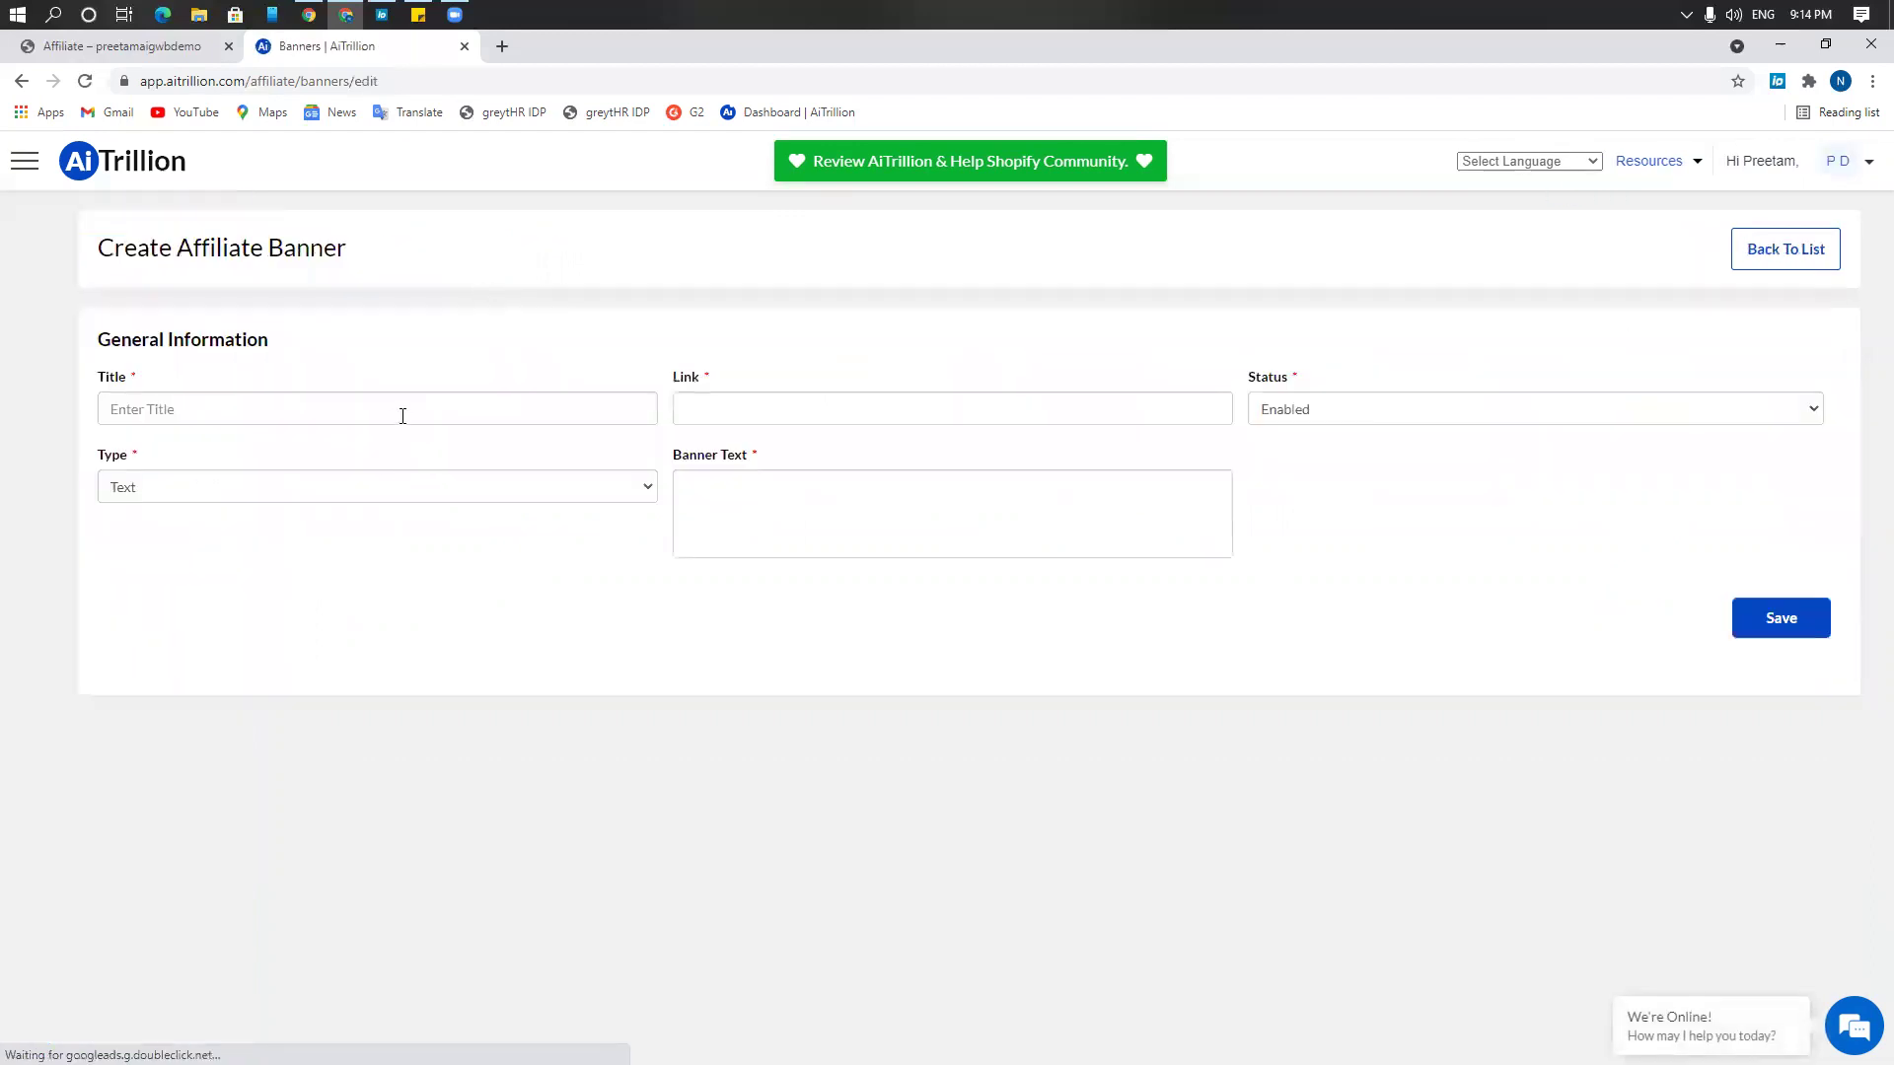
{"action": "left_click", "coordinate": [1177, 404]}
{"action": "left_click", "coordinate": [1398, 405]}
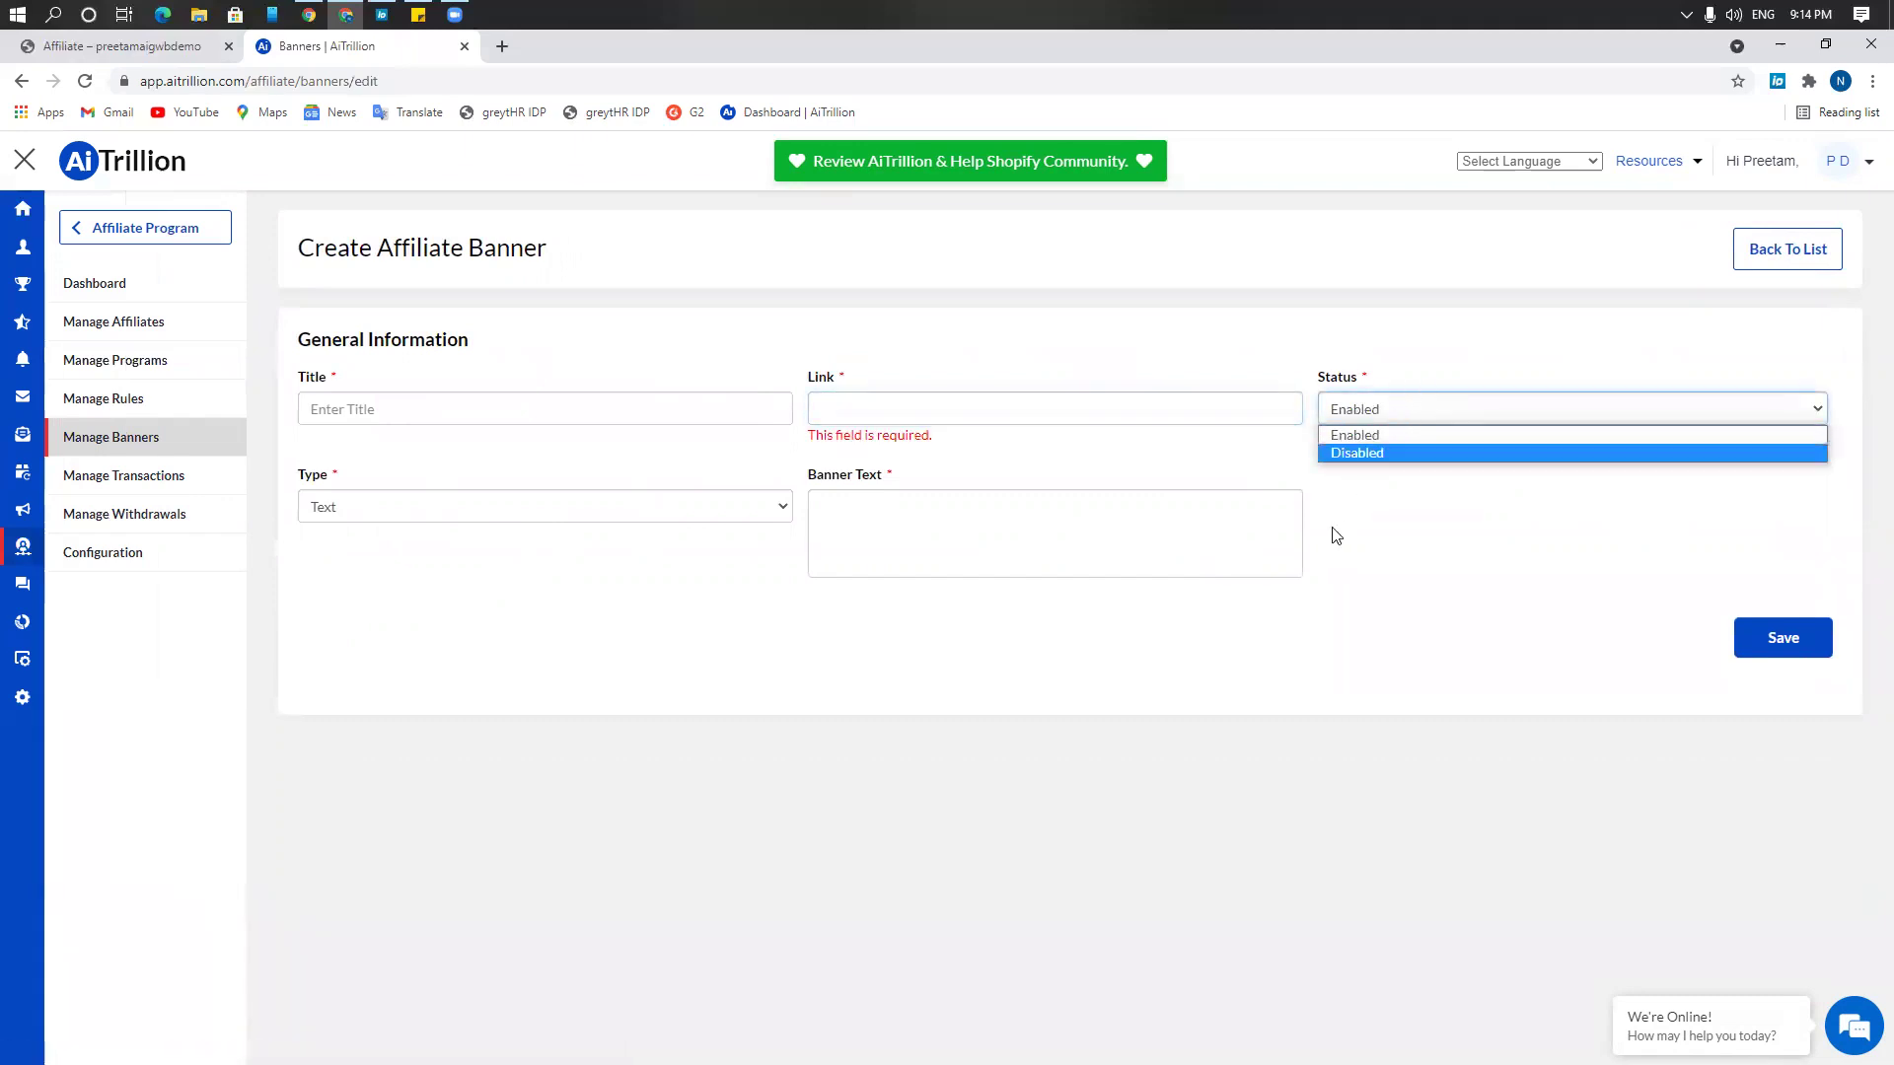
{"action": "left_click", "coordinate": [1090, 535]}
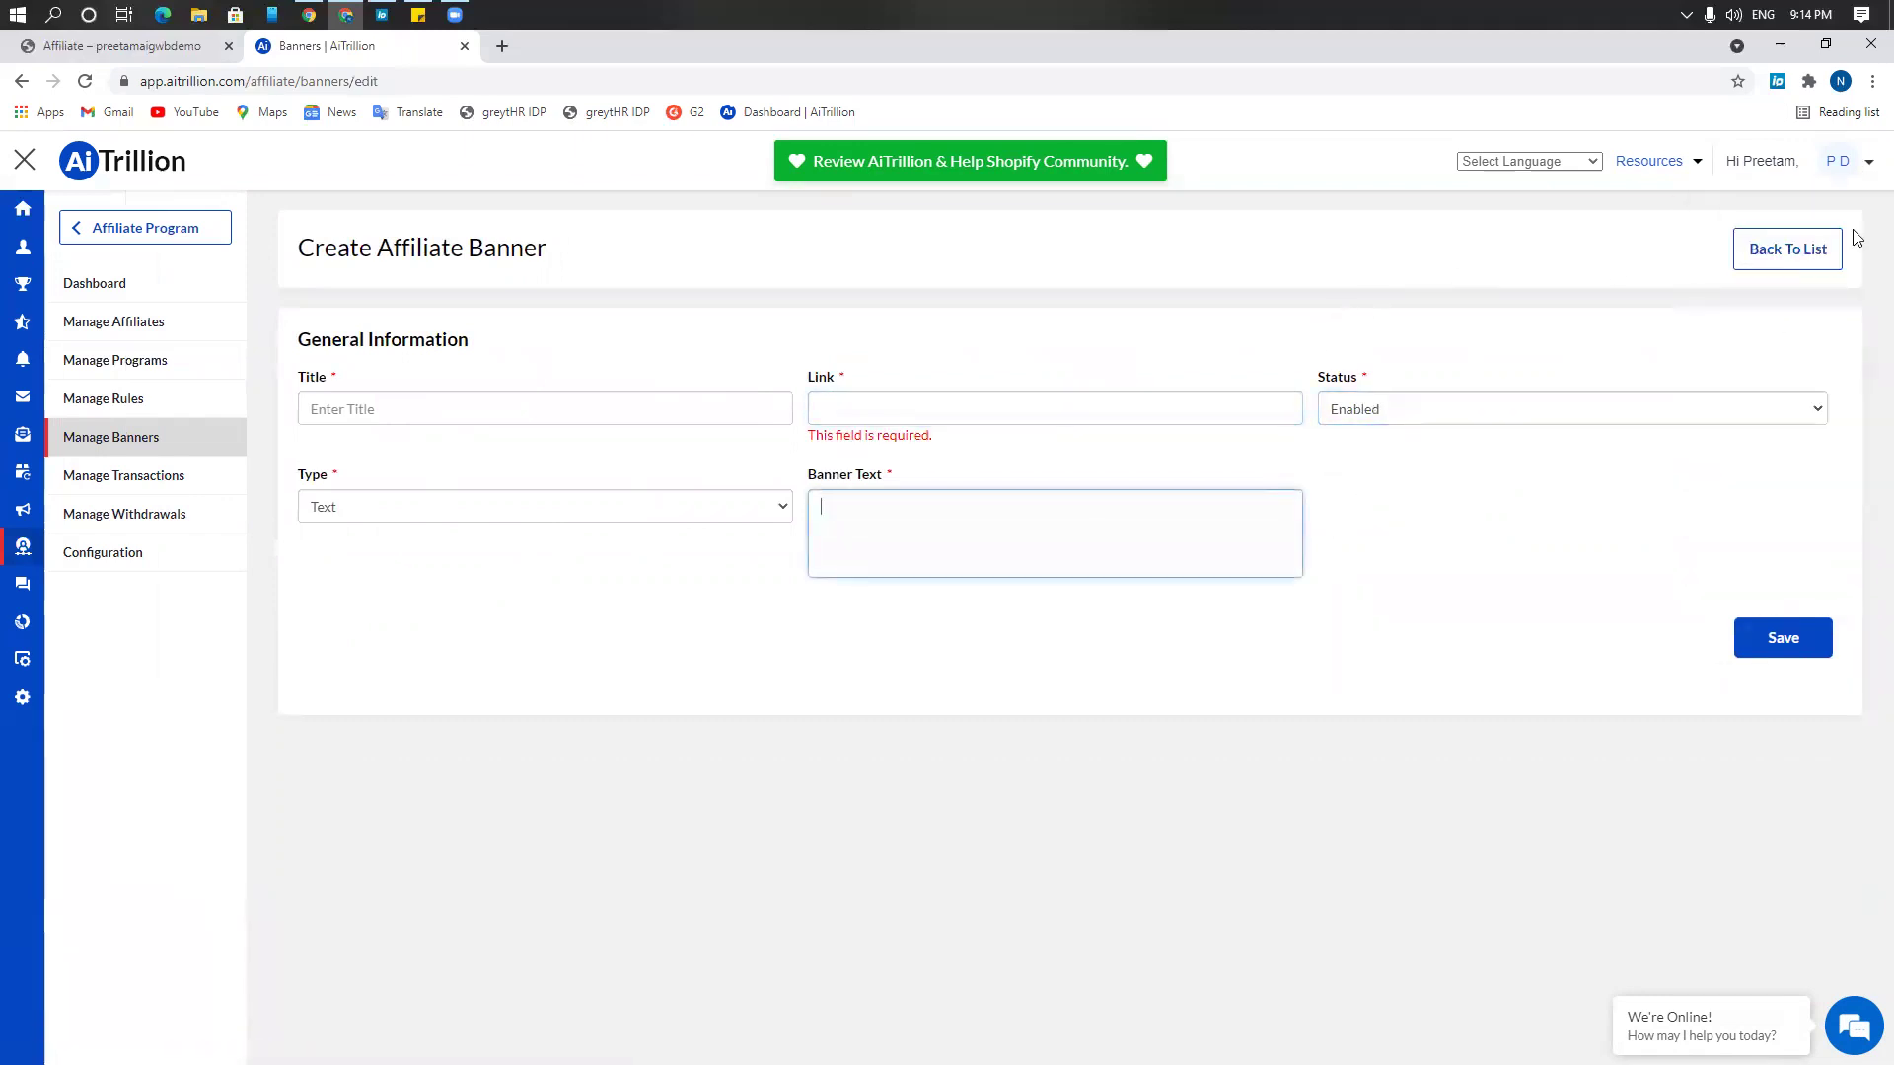
{"action": "left_click", "coordinate": [1793, 259]}
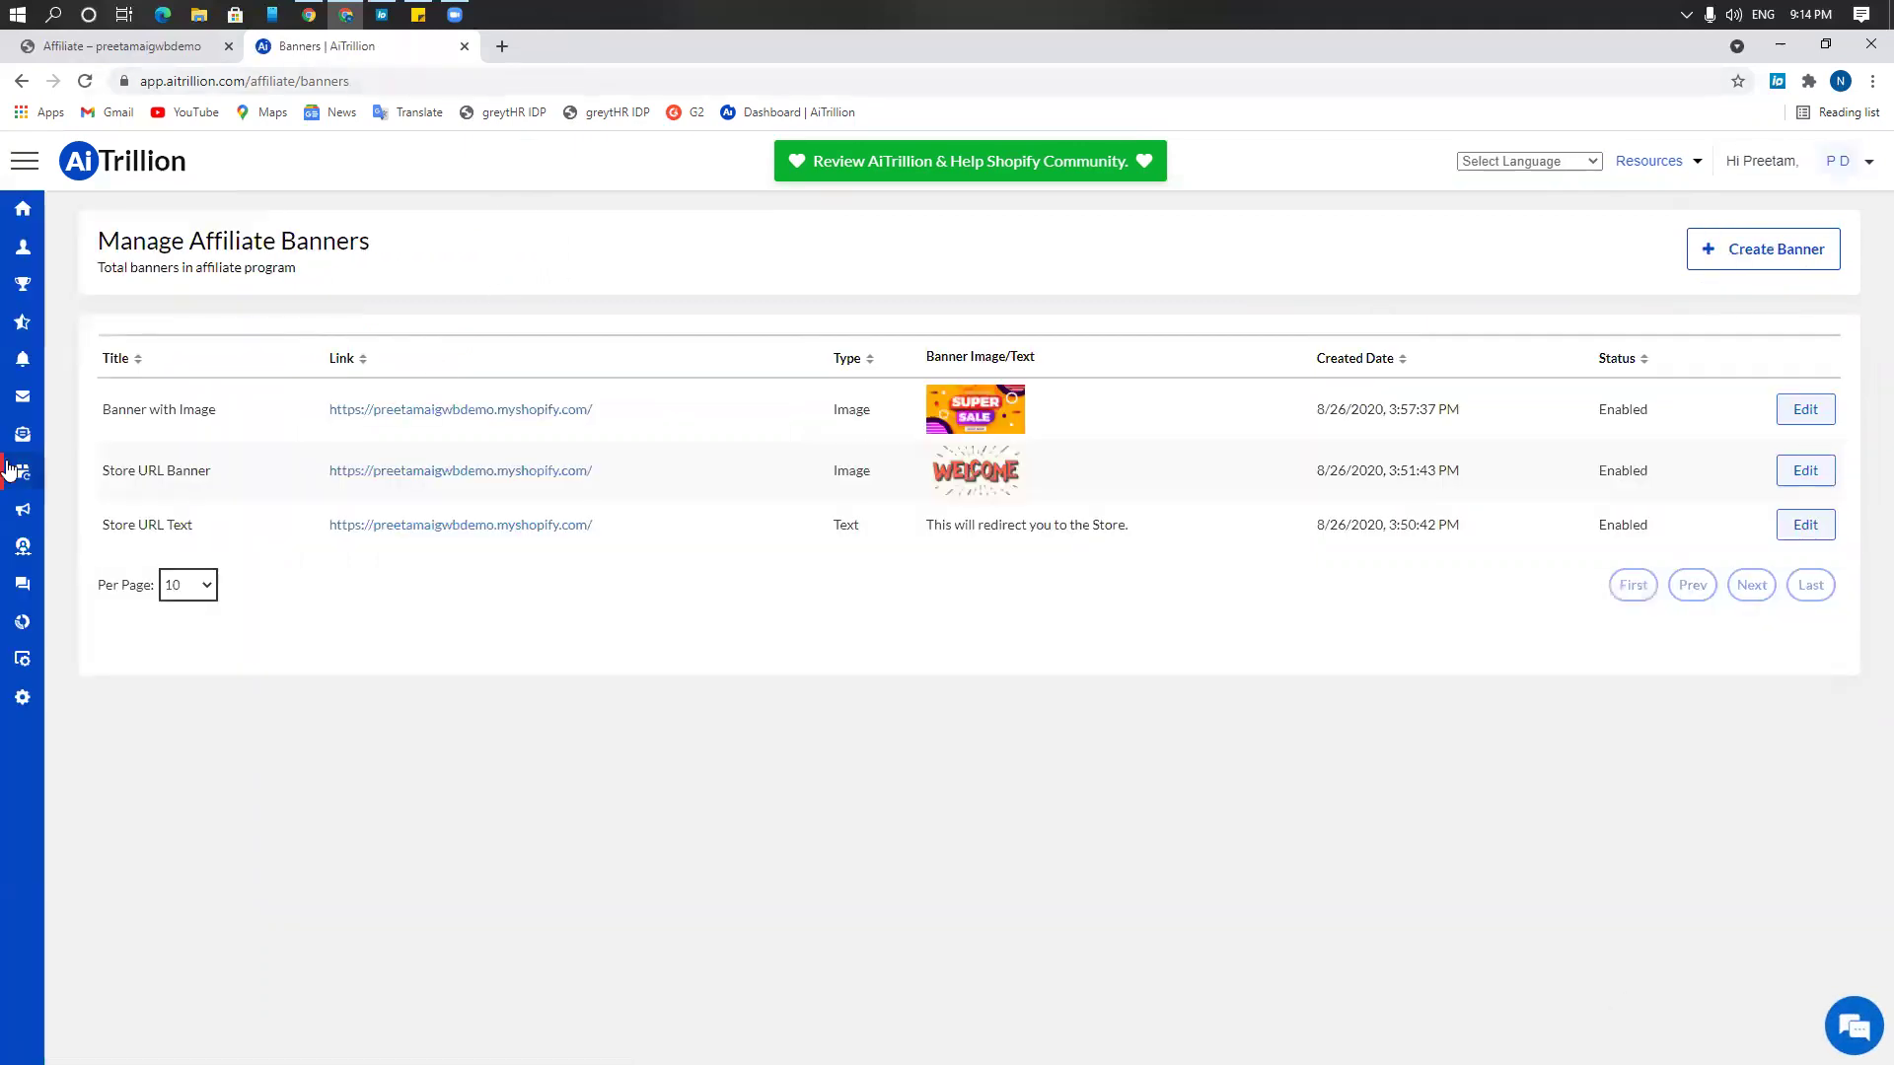
Open Manage Transactions, then Manage Withdrawals showing three cancelled withdrawals
{"action": "left_click", "coordinate": [60, 546]}
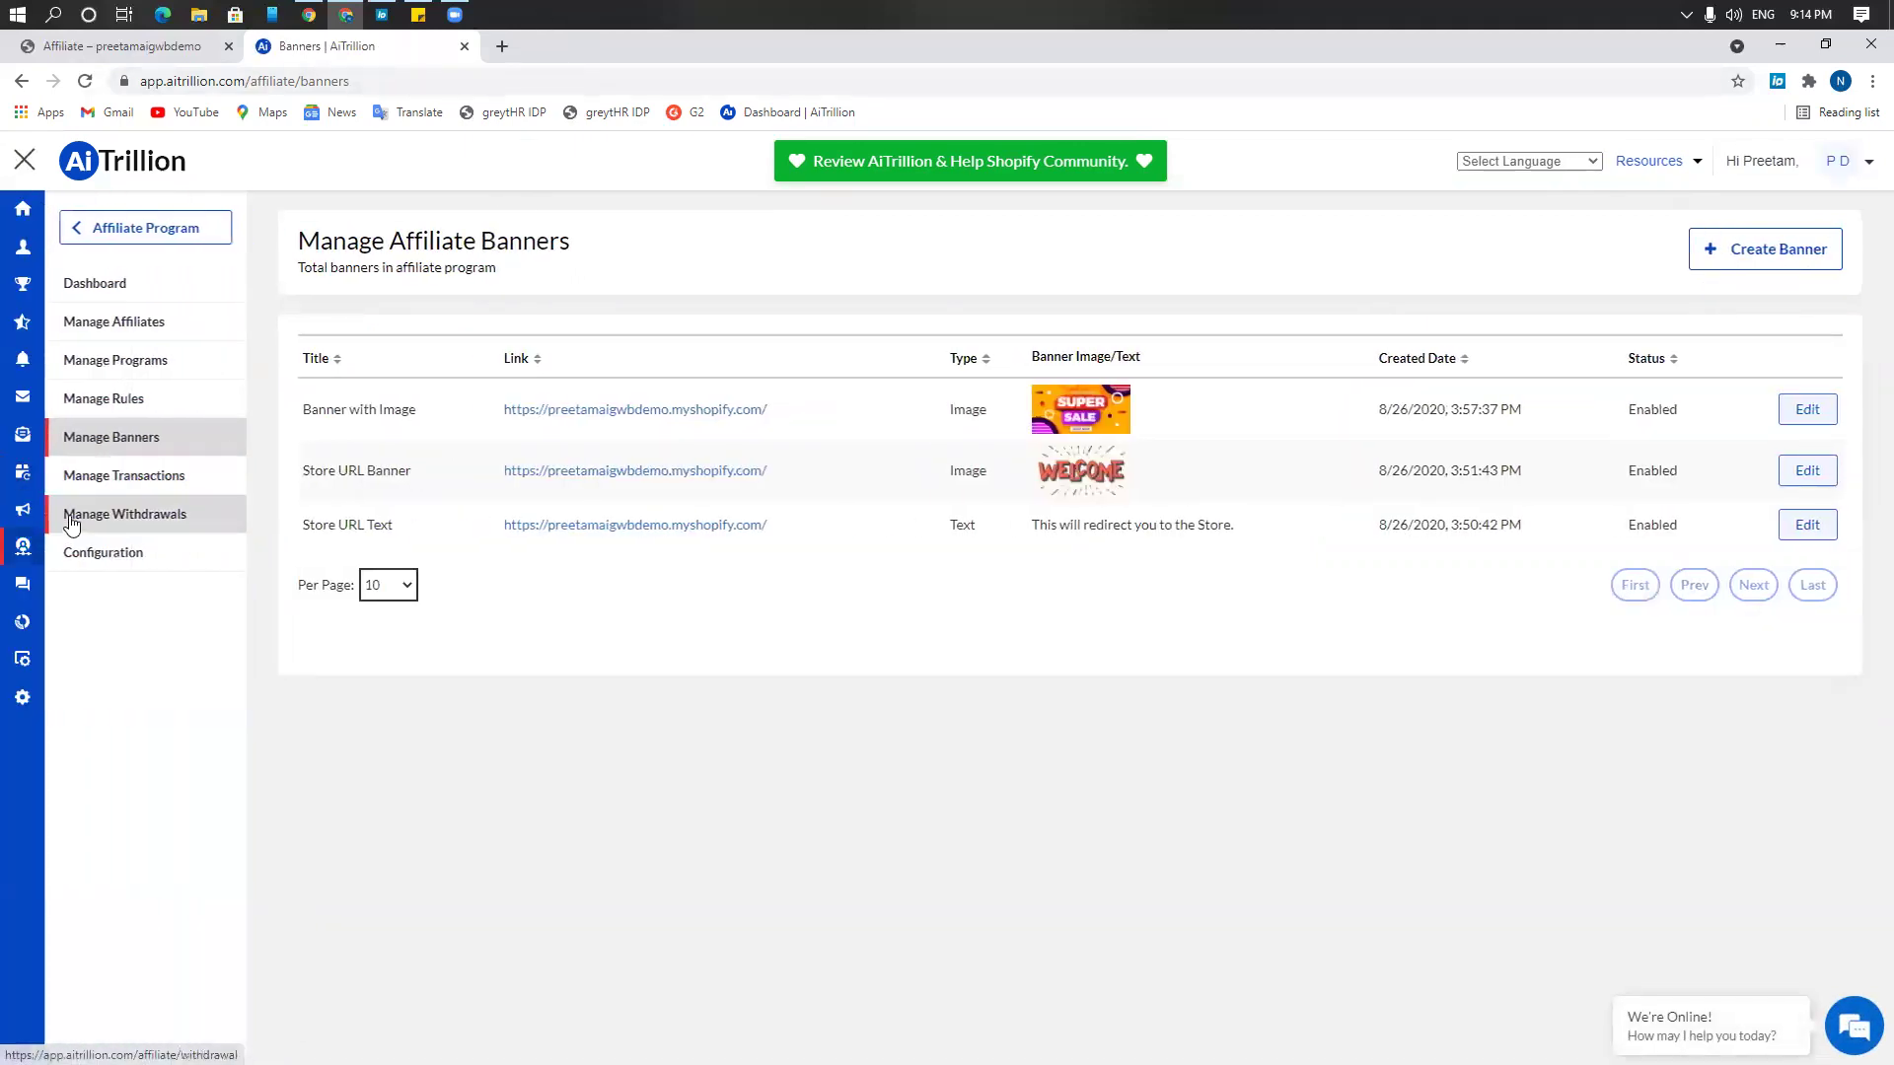
{"action": "left_click", "coordinate": [180, 495]}
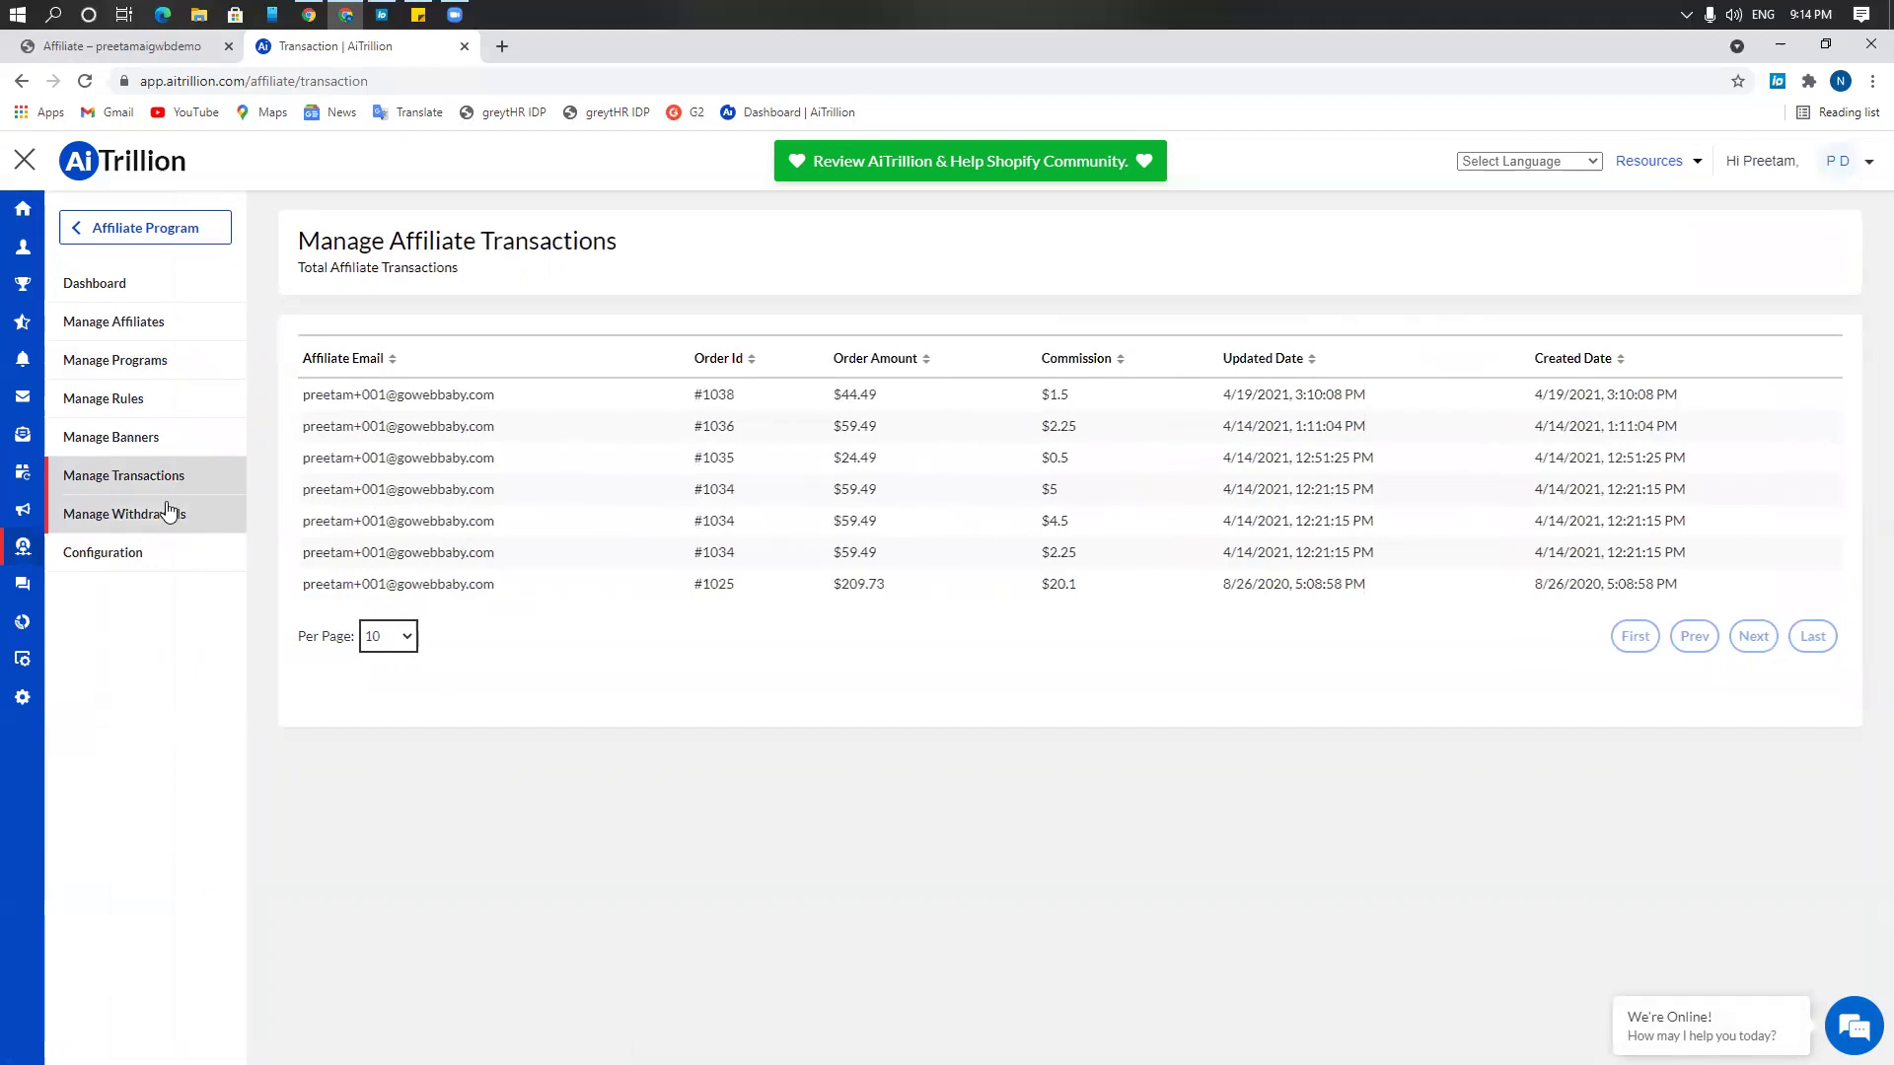
{"action": "left_click", "coordinate": [169, 510]}
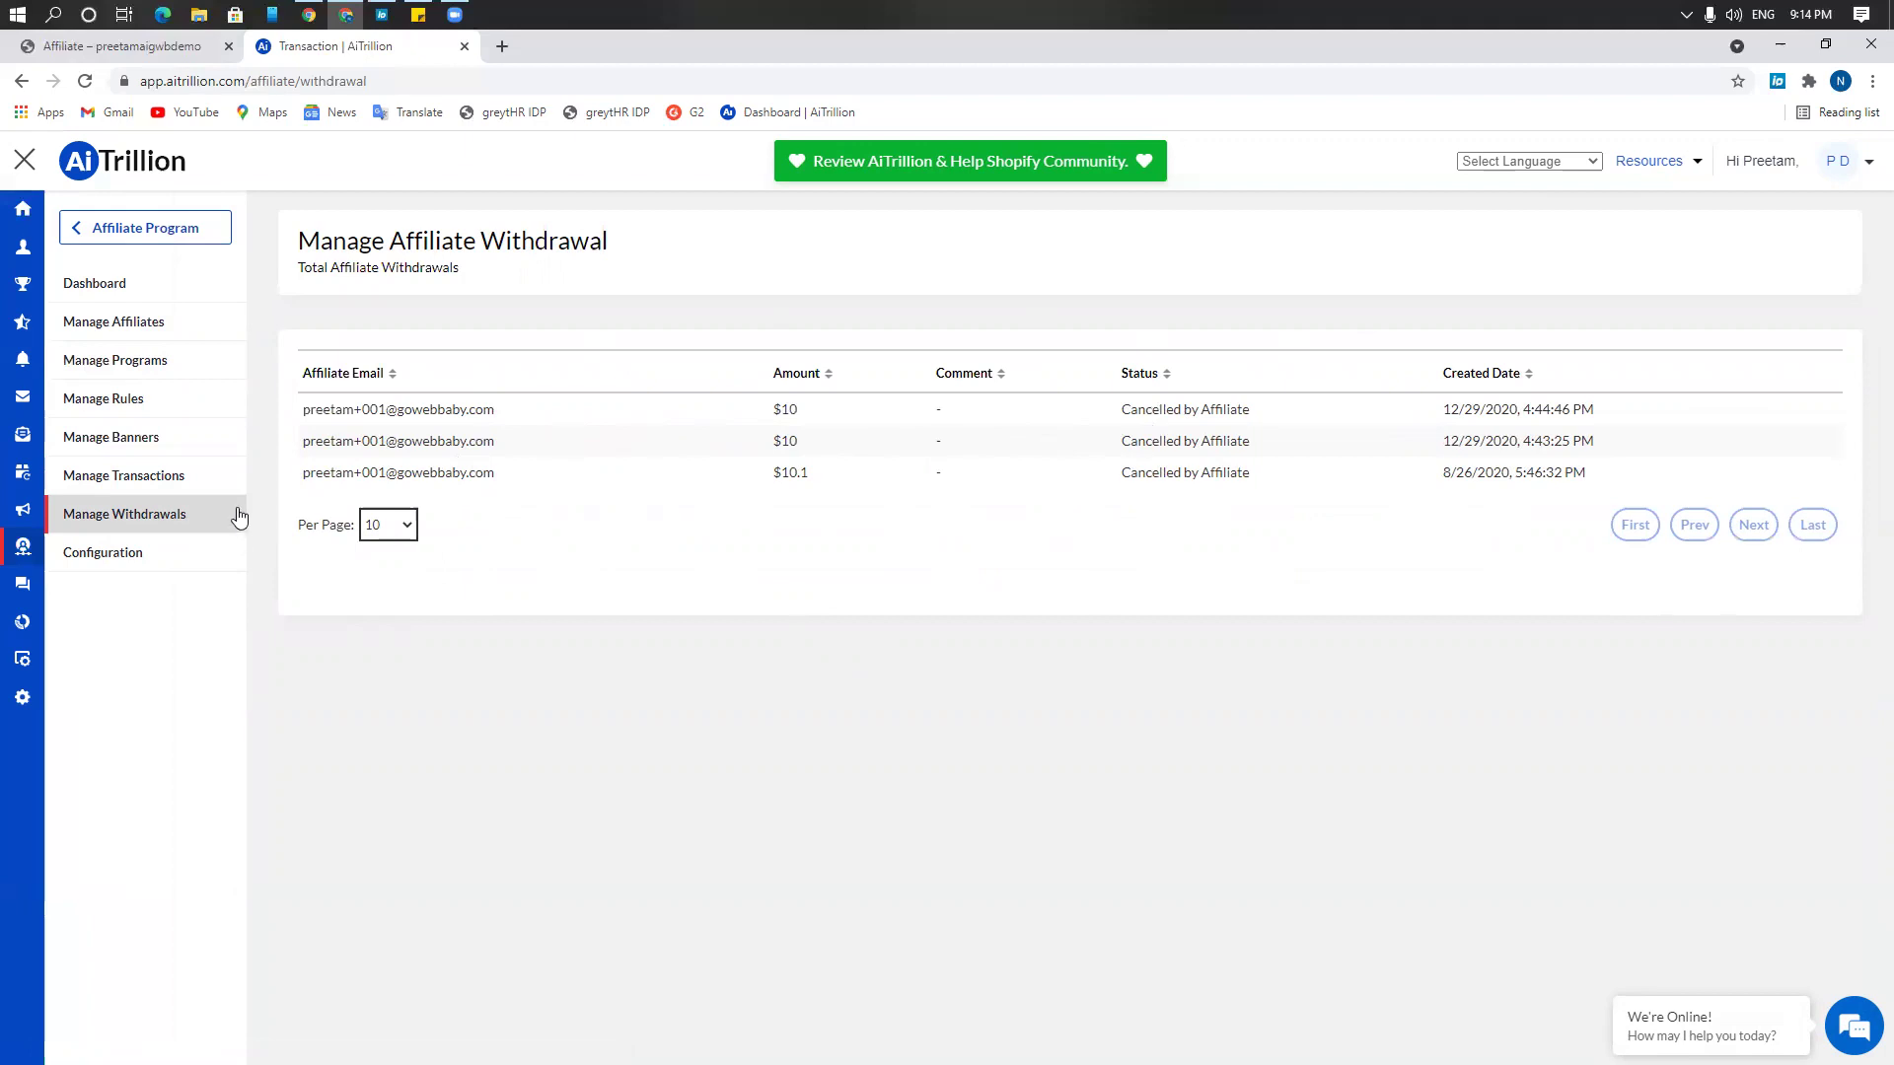
Open Manage Affiliates to list the four approved affiliate accounts
{"action": "left_click", "coordinate": [170, 317]}
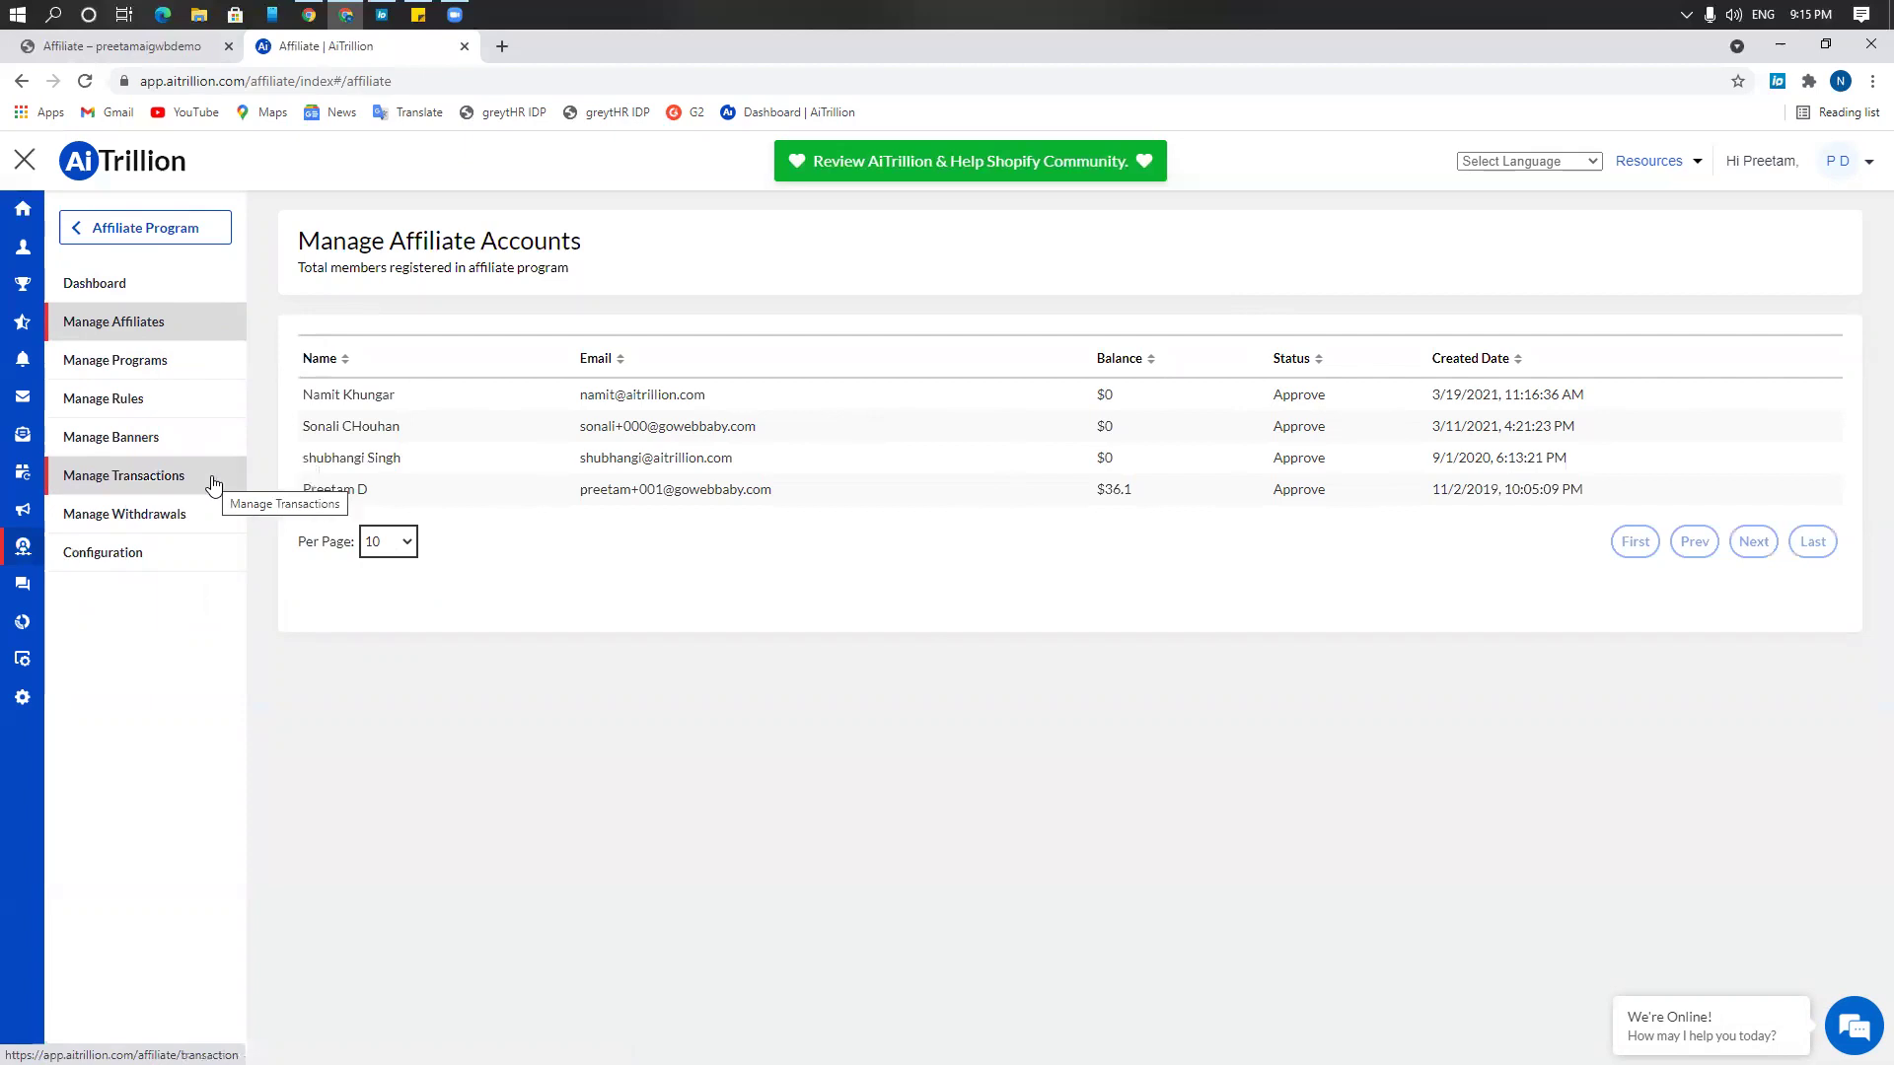
In the affiliate configuration, set 'Checkbox is Checked by Default' to Yes
{"action": "left_click", "coordinate": [182, 549]}
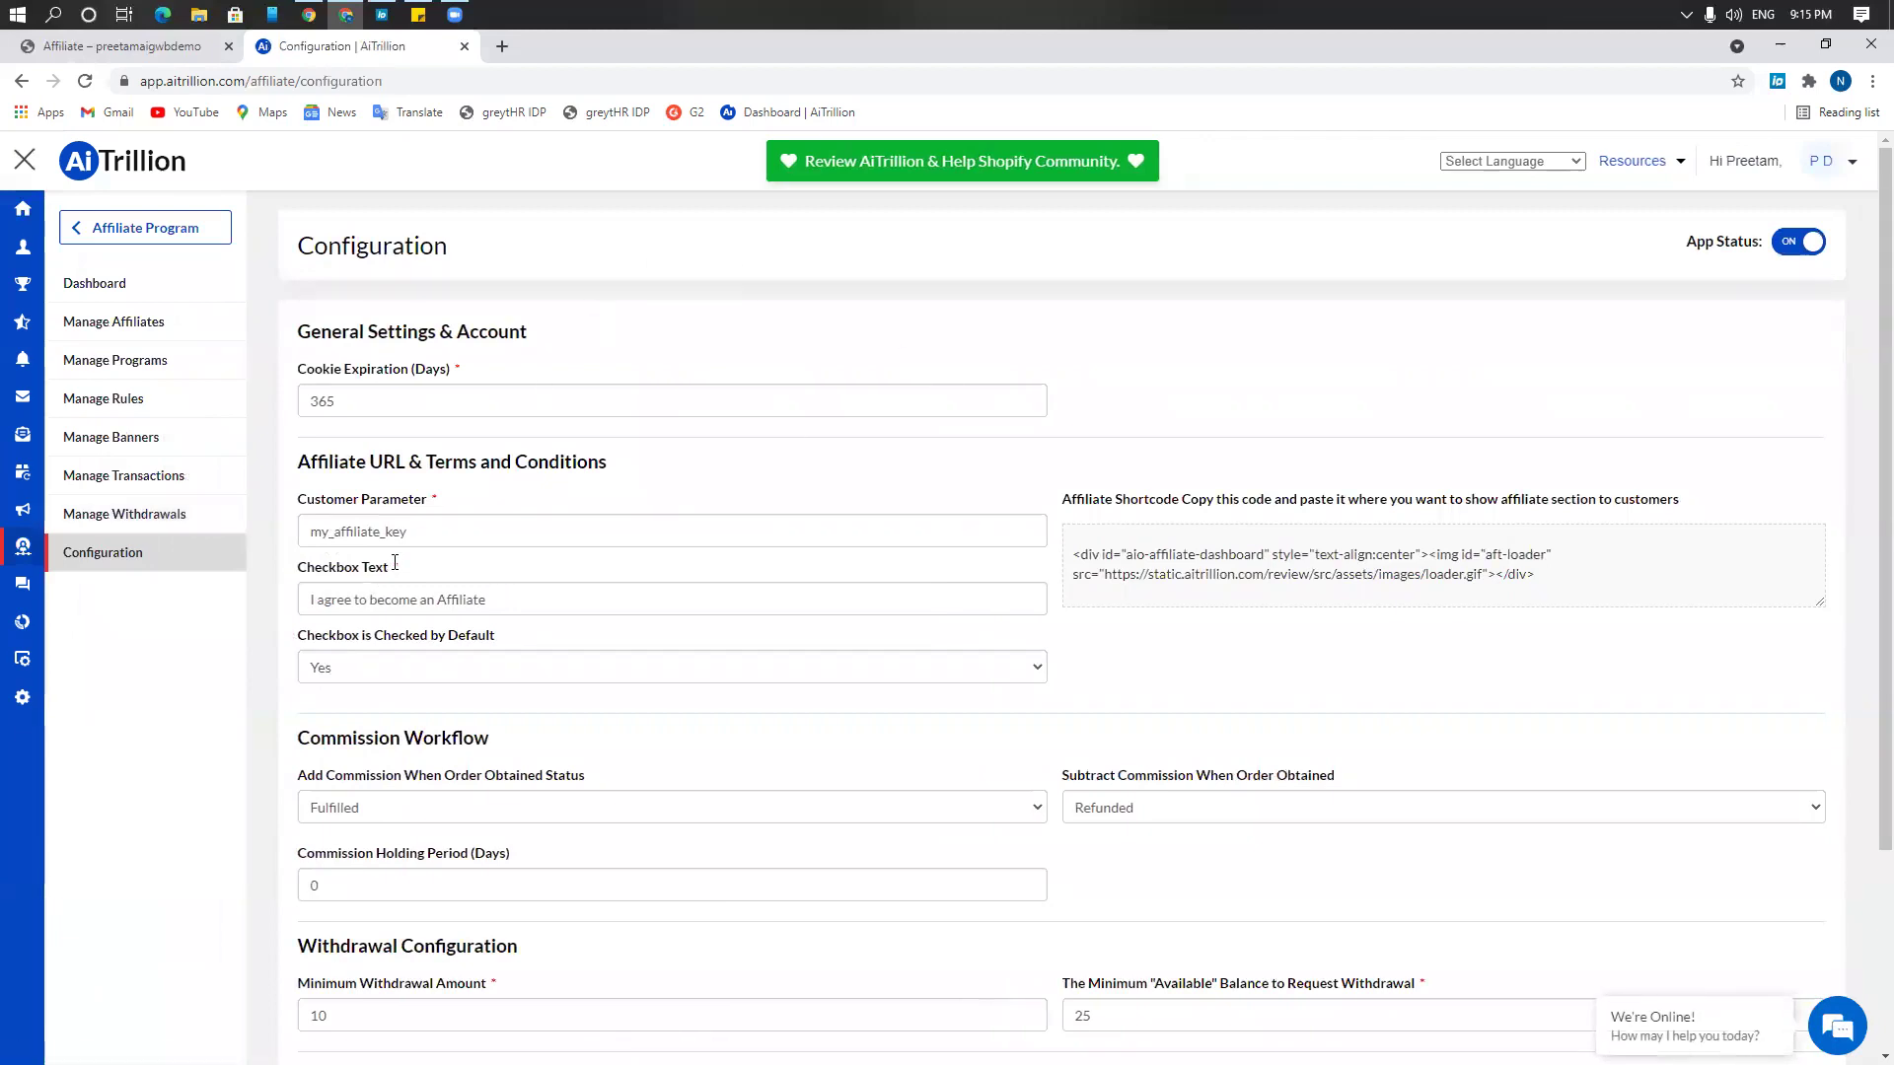
{"action": "left_click", "coordinate": [487, 522]}
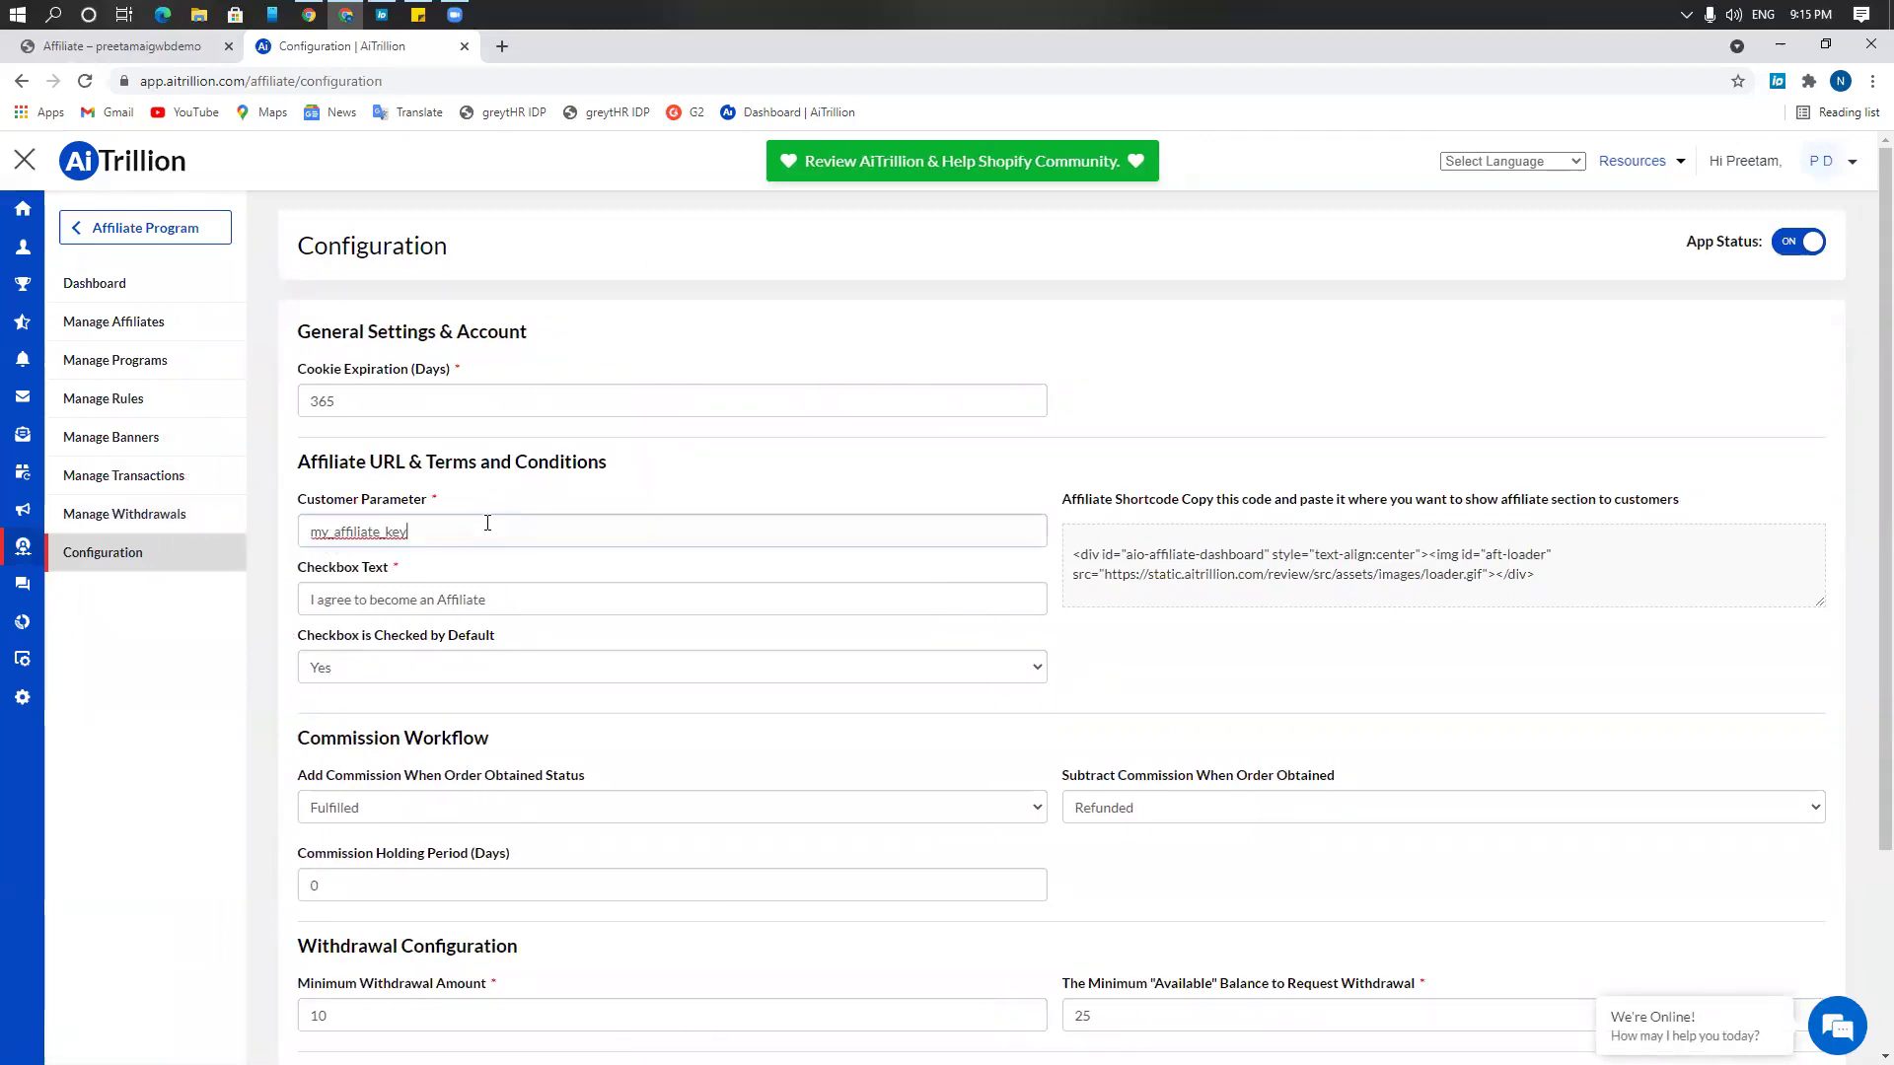
{"action": "left_click", "coordinate": [482, 603]}
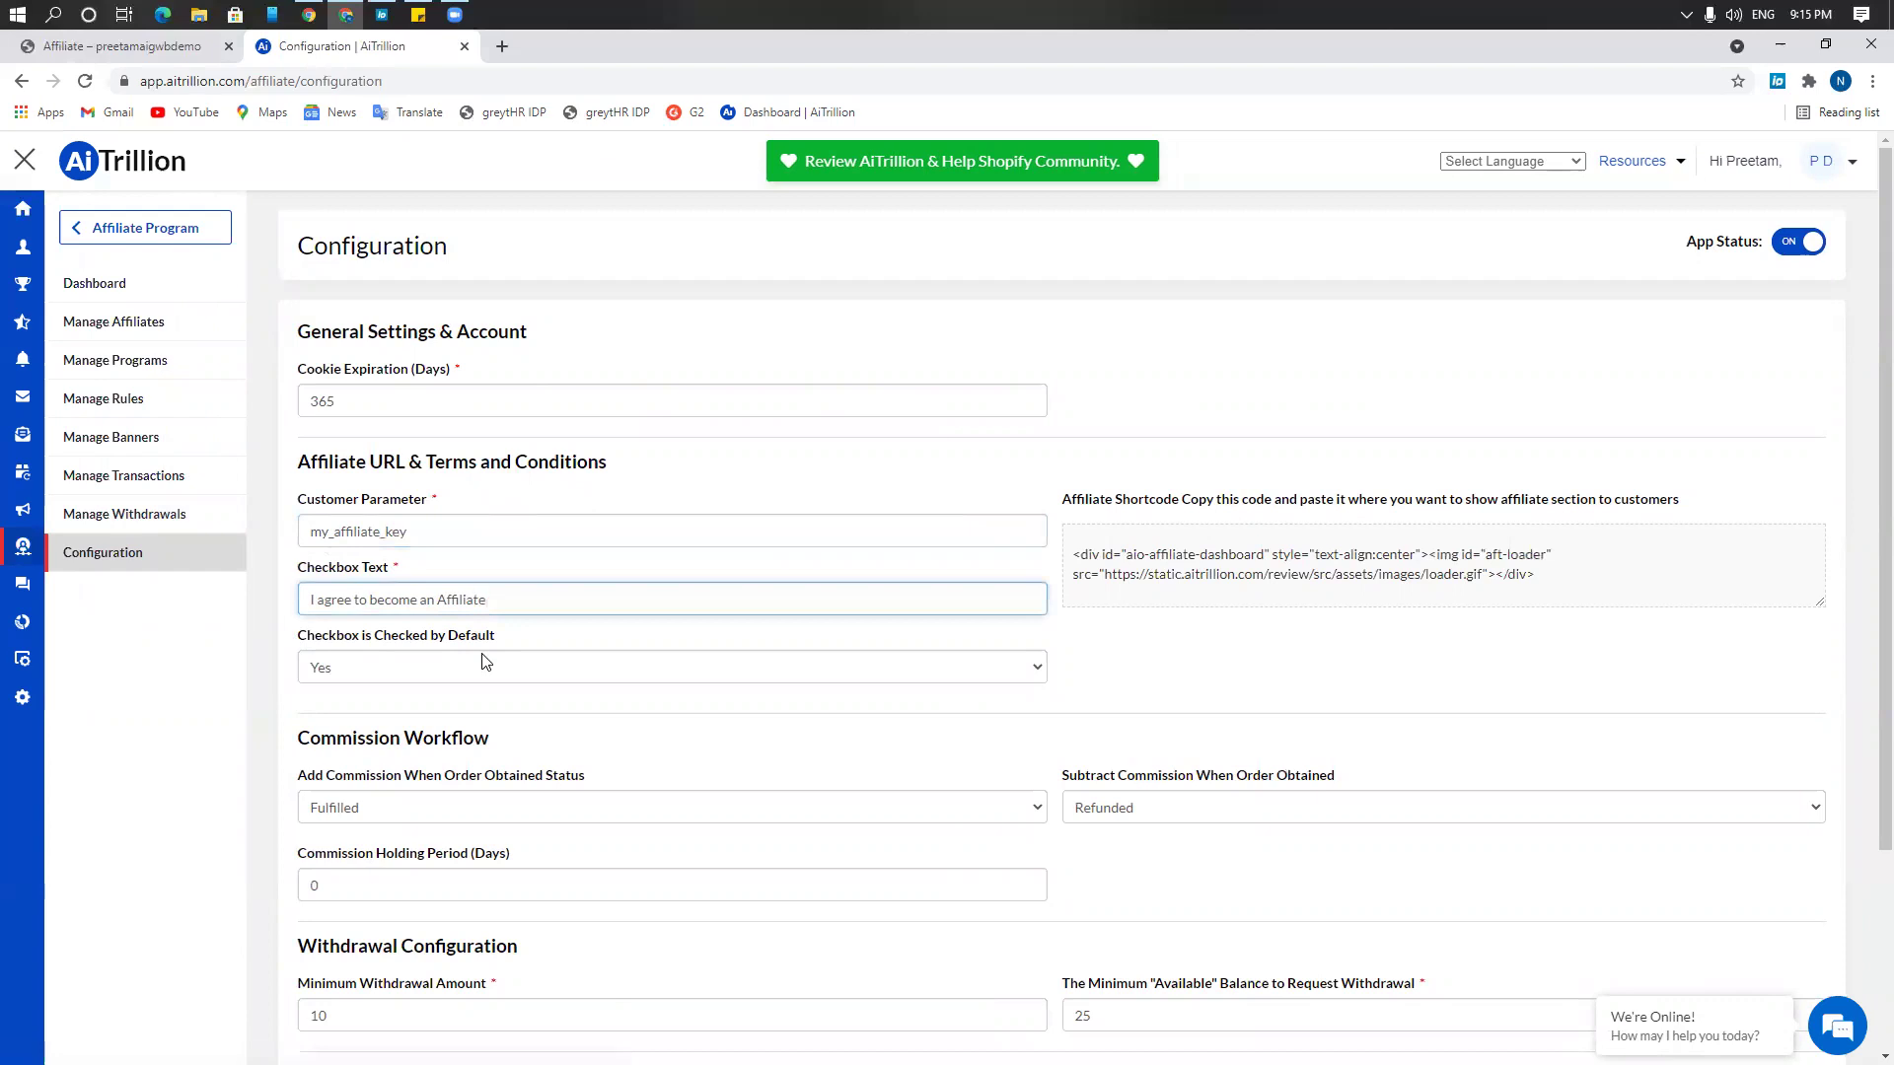
{"action": "left_click", "coordinate": [471, 677]}
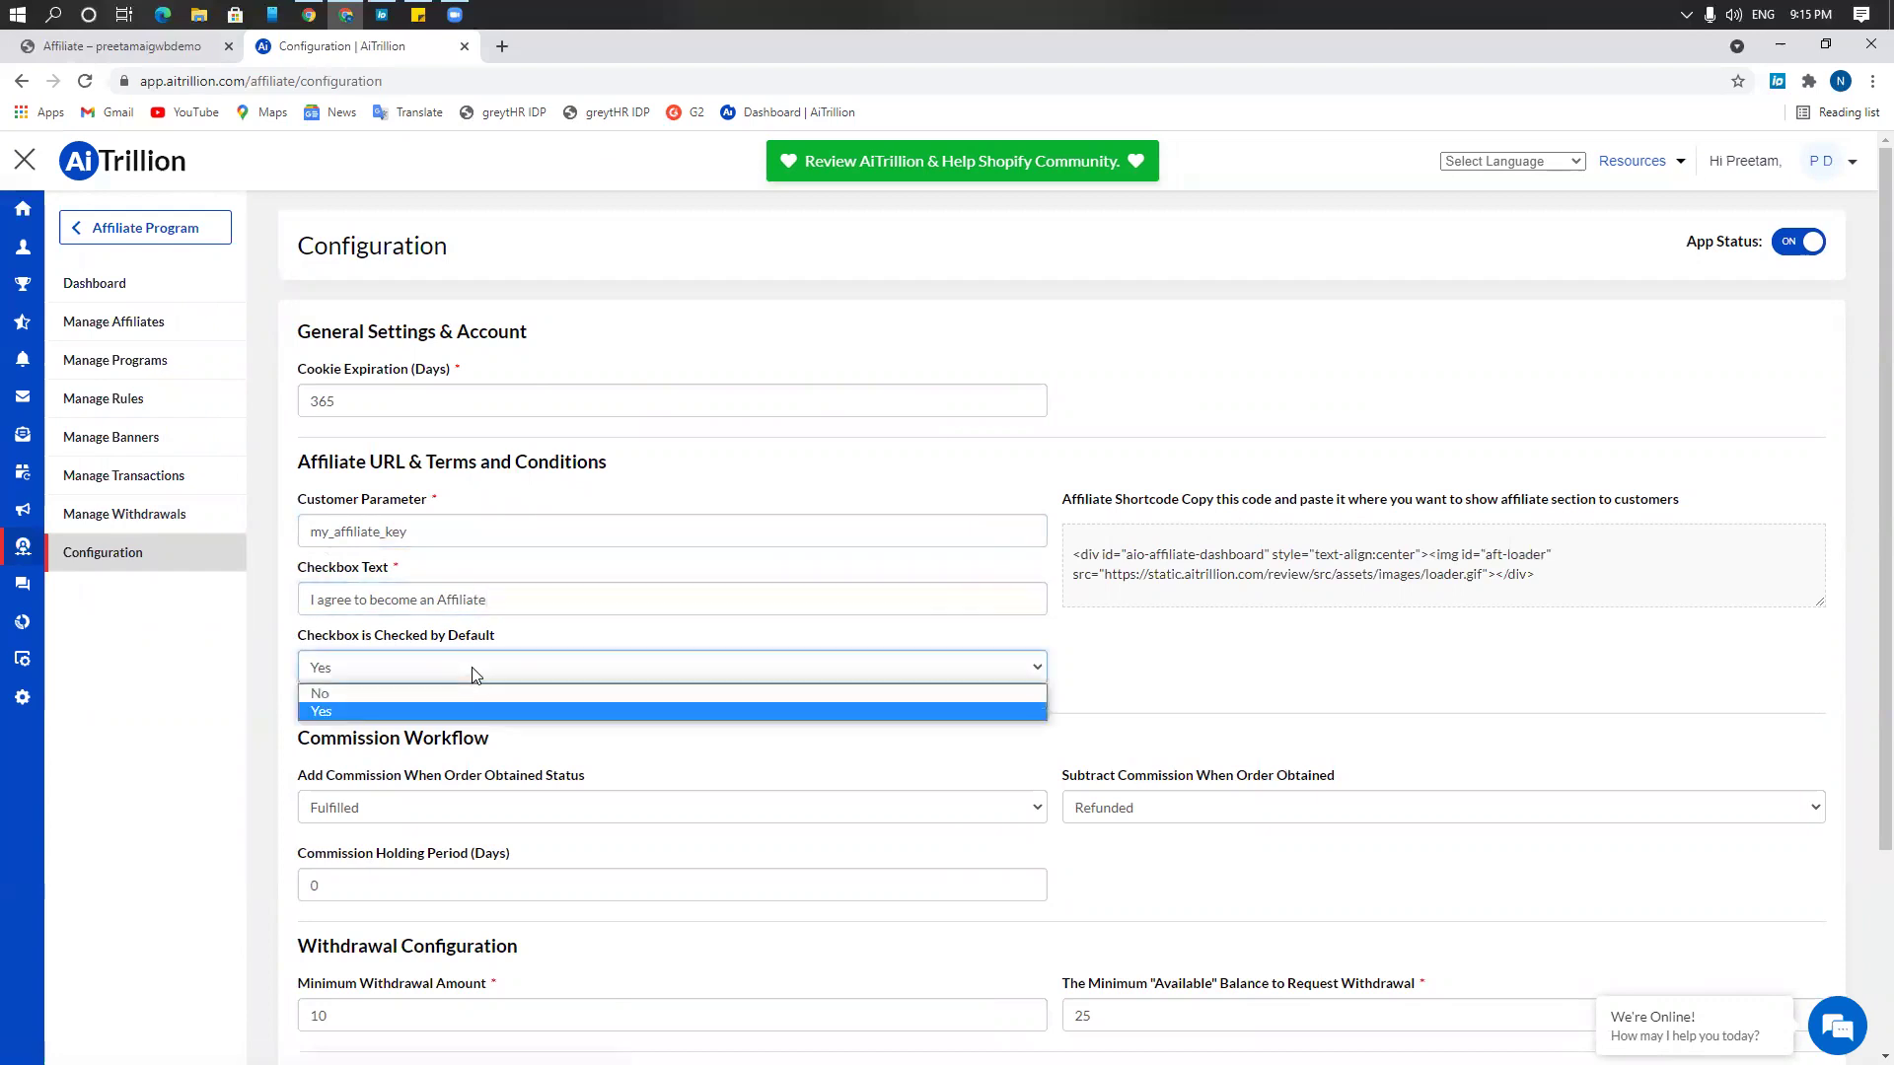
{"action": "left_click", "coordinate": [473, 677]}
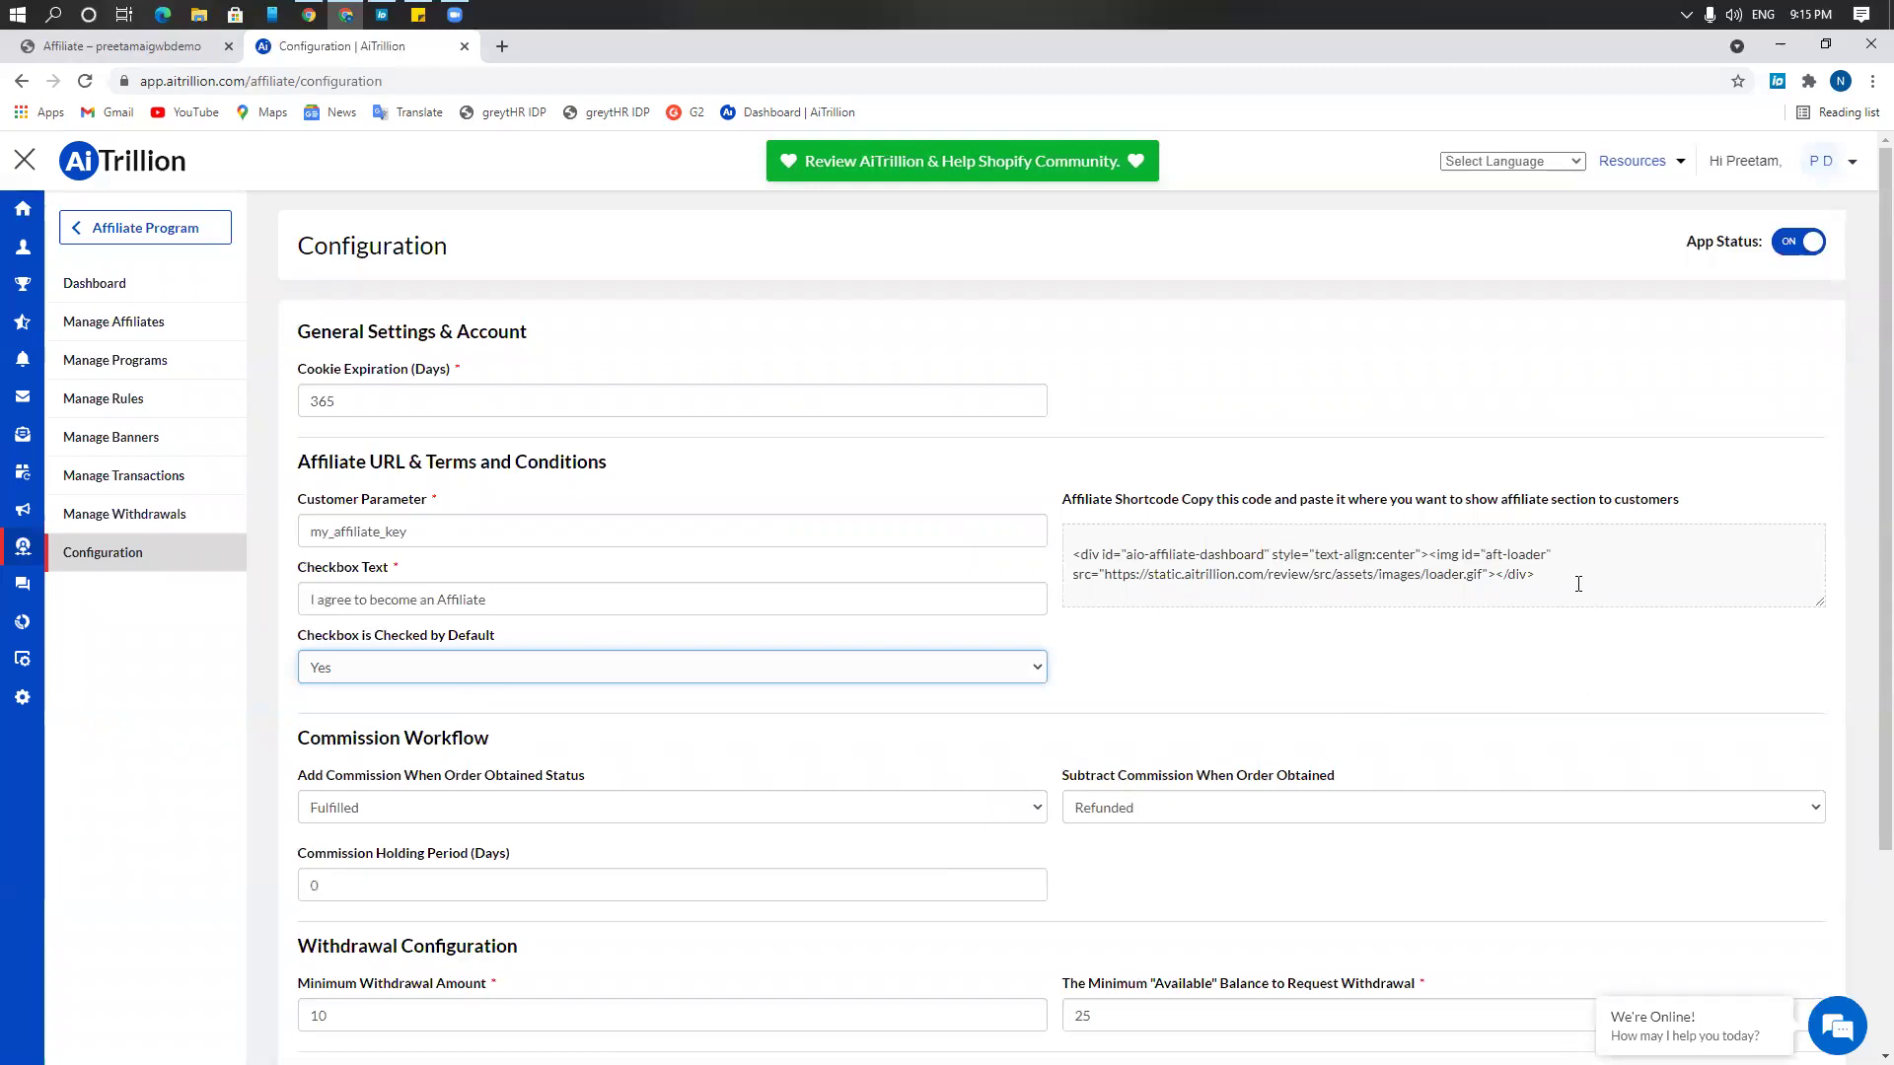
Save the affiliate configuration with Update and return to the storefront Affiliate page
{"action": "left_click_drag", "start_coordinate": [1578, 584], "coordinate": [1049, 562]}
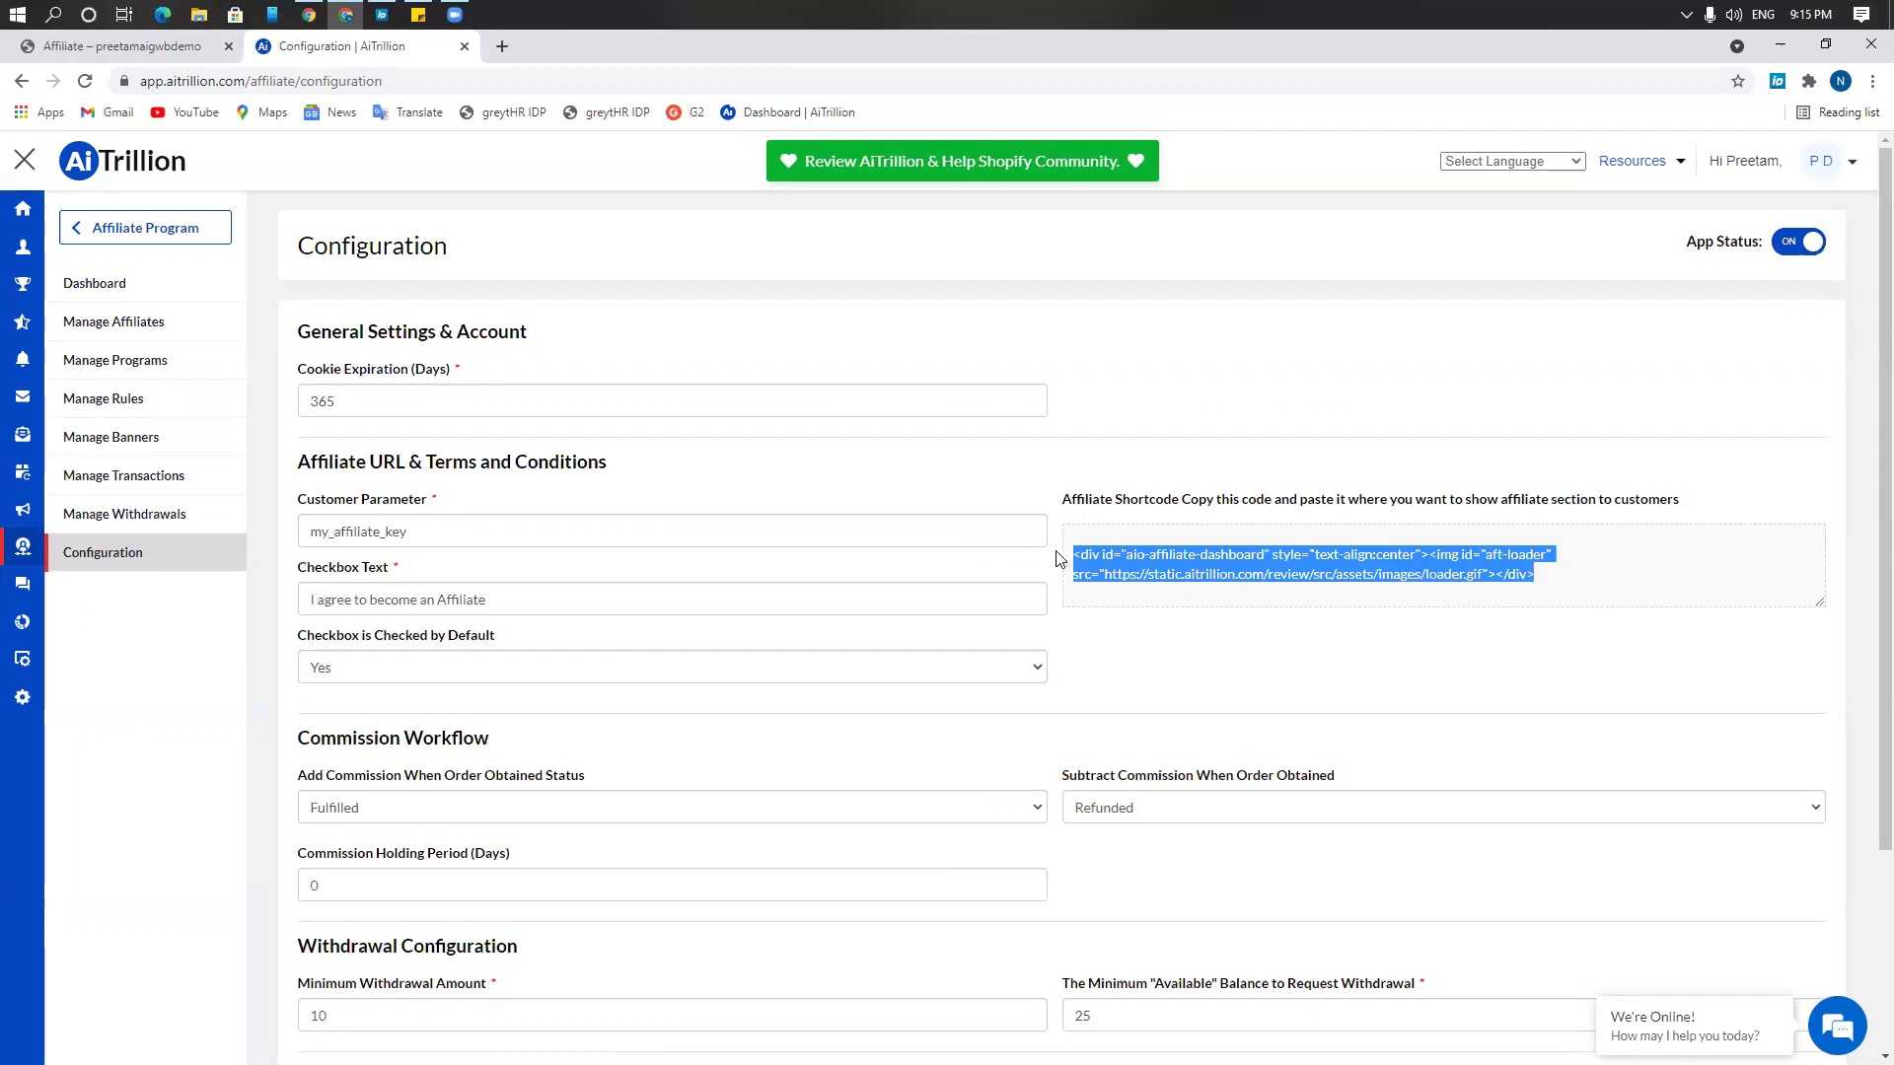
{"action": "scroll", "coordinate": [1091, 582], "scroll_direction": "down", "scroll_amount": 3}
{"action": "left_click", "coordinate": [1797, 970]}
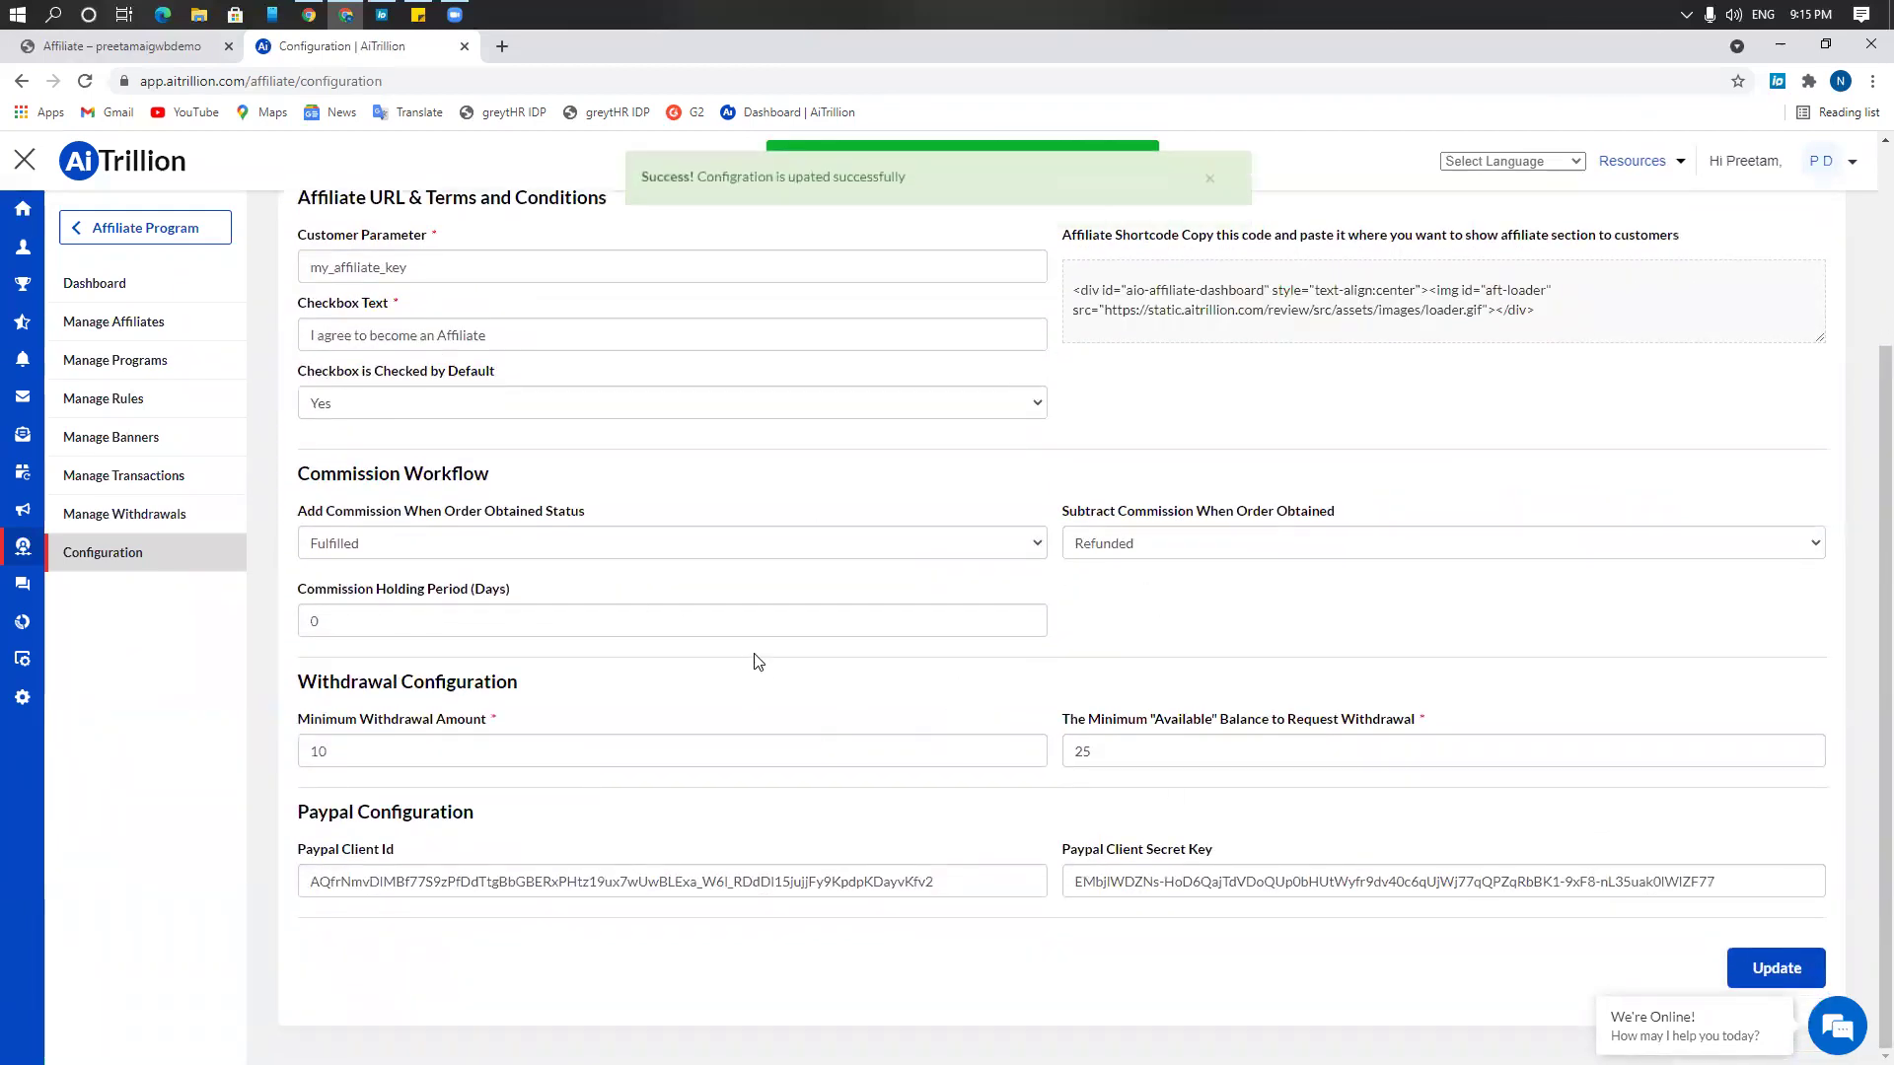
{"action": "left_click", "coordinate": [161, 52]}
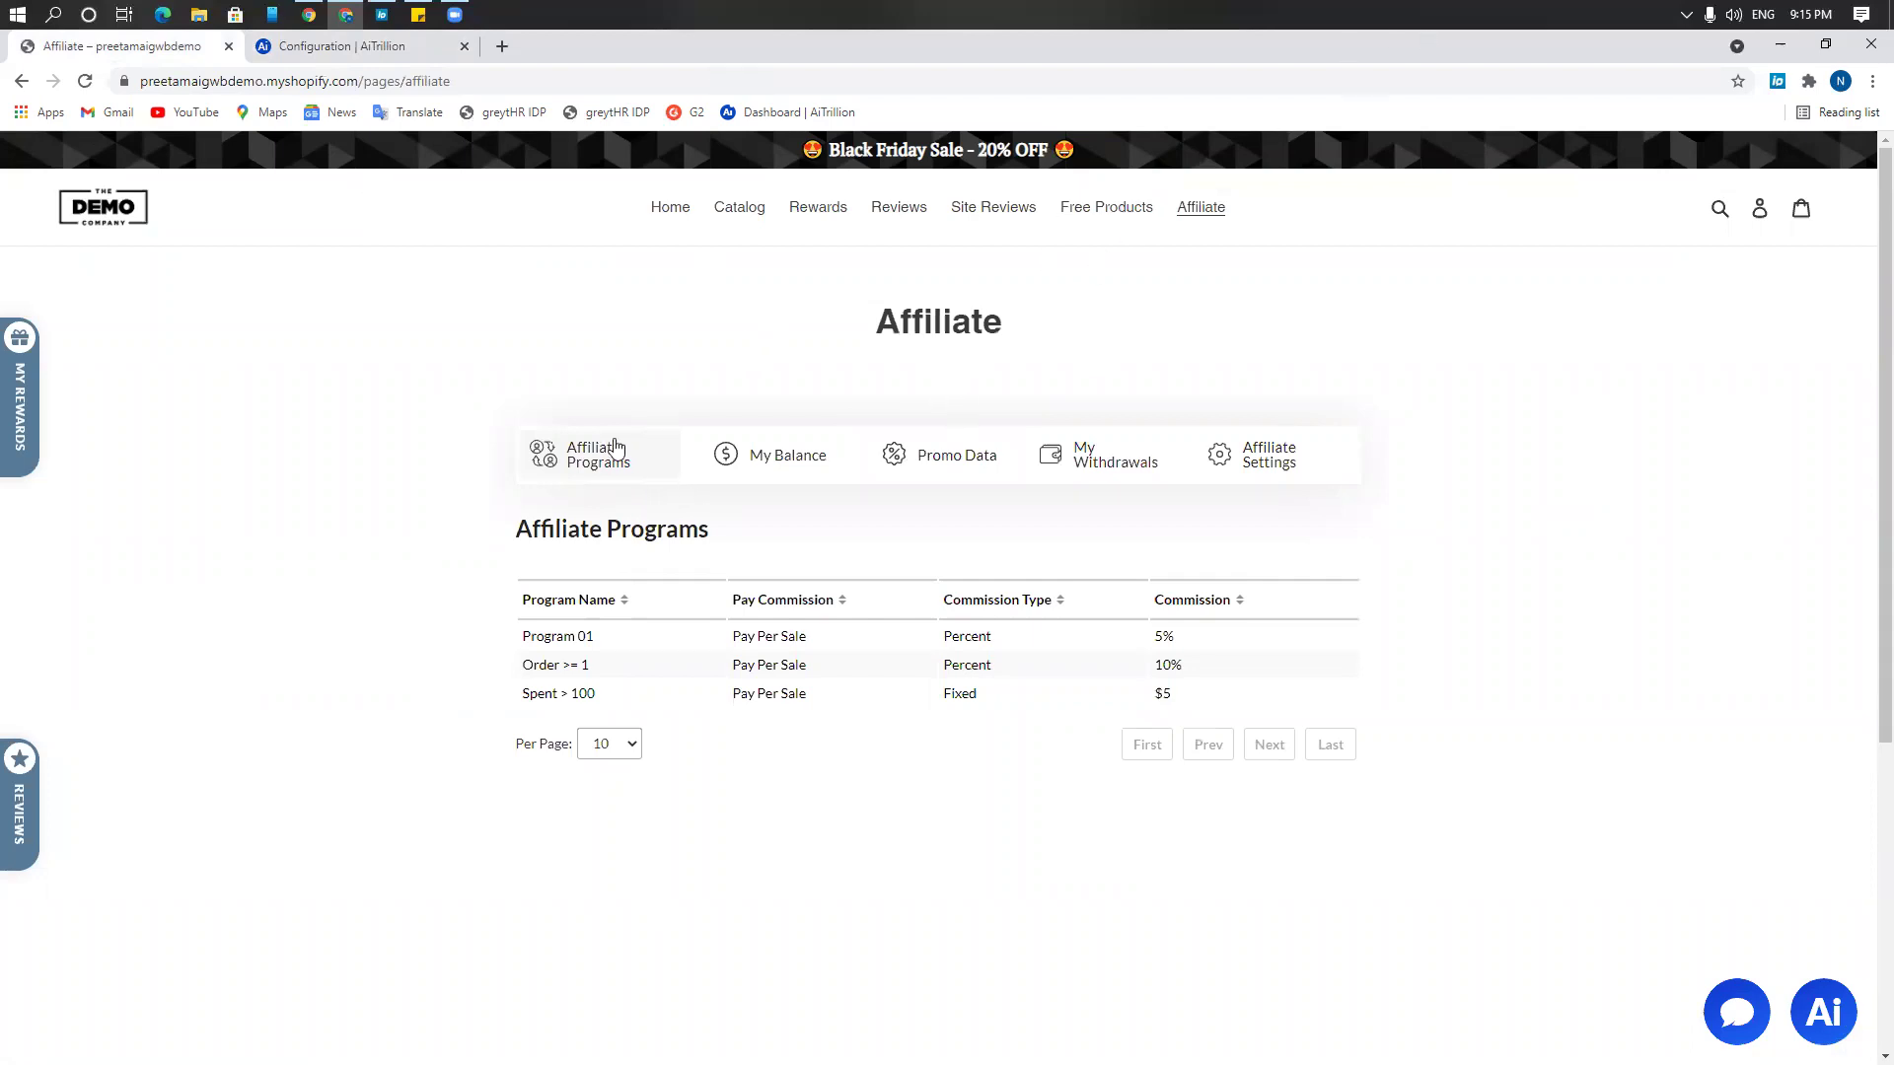
Reload the Affiliate page, confirm test213456 under Affiliate Programs, then view My Balance
{"action": "left_click", "coordinate": [85, 81]}
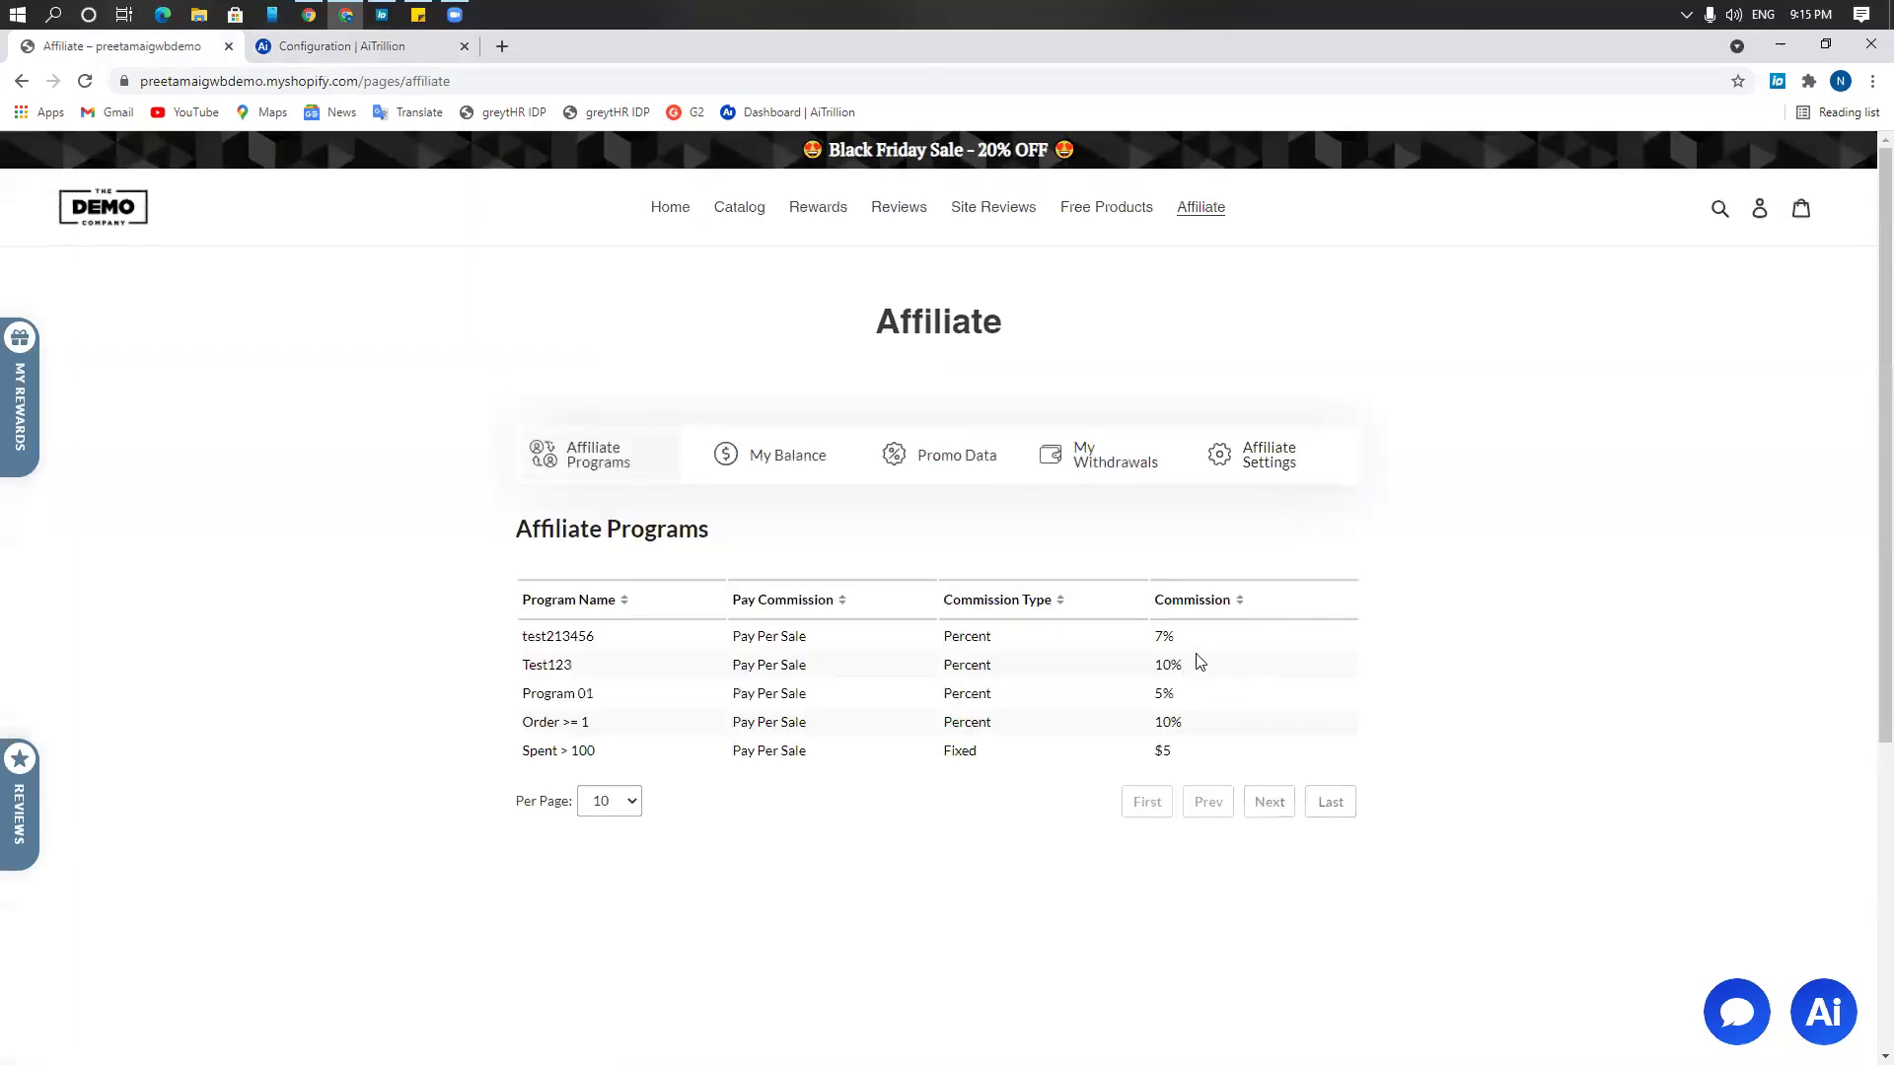
{"action": "left_click", "coordinate": [586, 464]}
{"action": "left_click_drag", "start_coordinate": [523, 636], "coordinate": [577, 638]}
{"action": "left_click", "coordinate": [802, 479]}
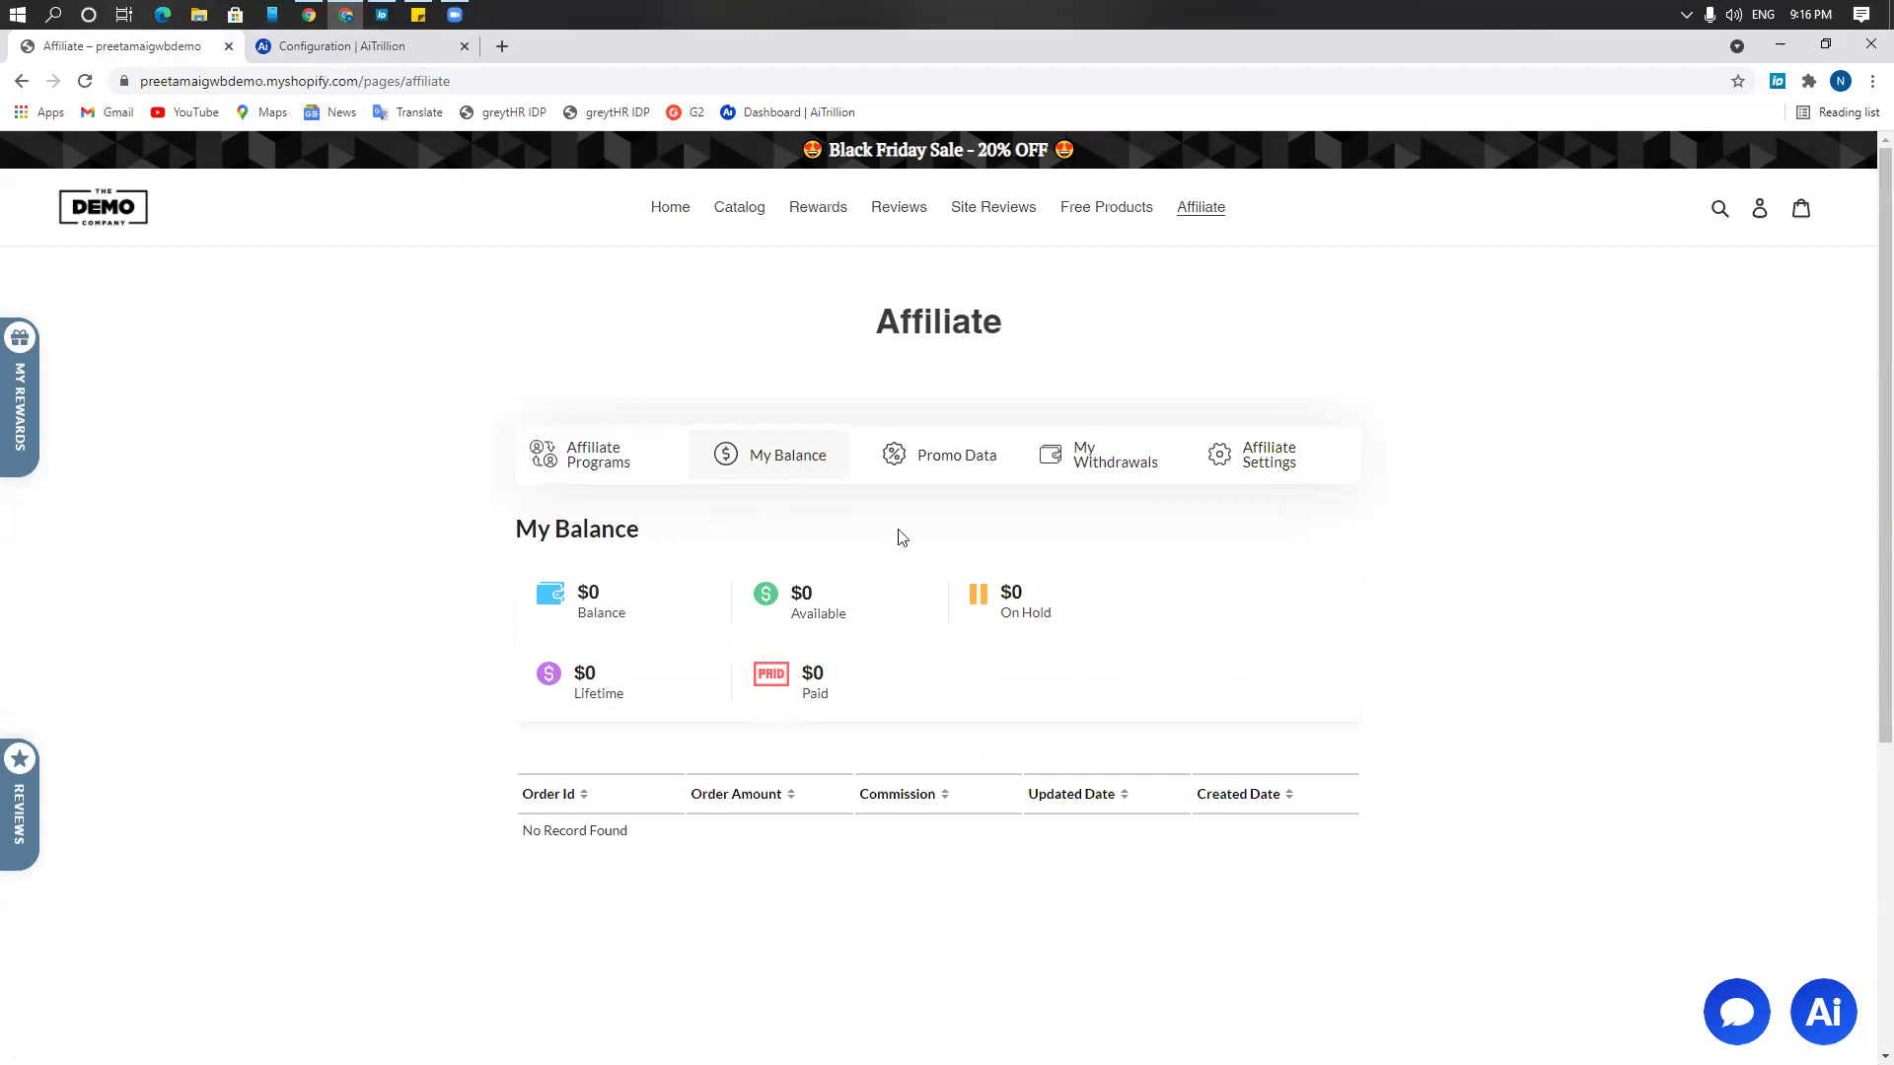
Show the Promo Data tab and select the generated referral link
{"action": "left_click", "coordinate": [942, 462]}
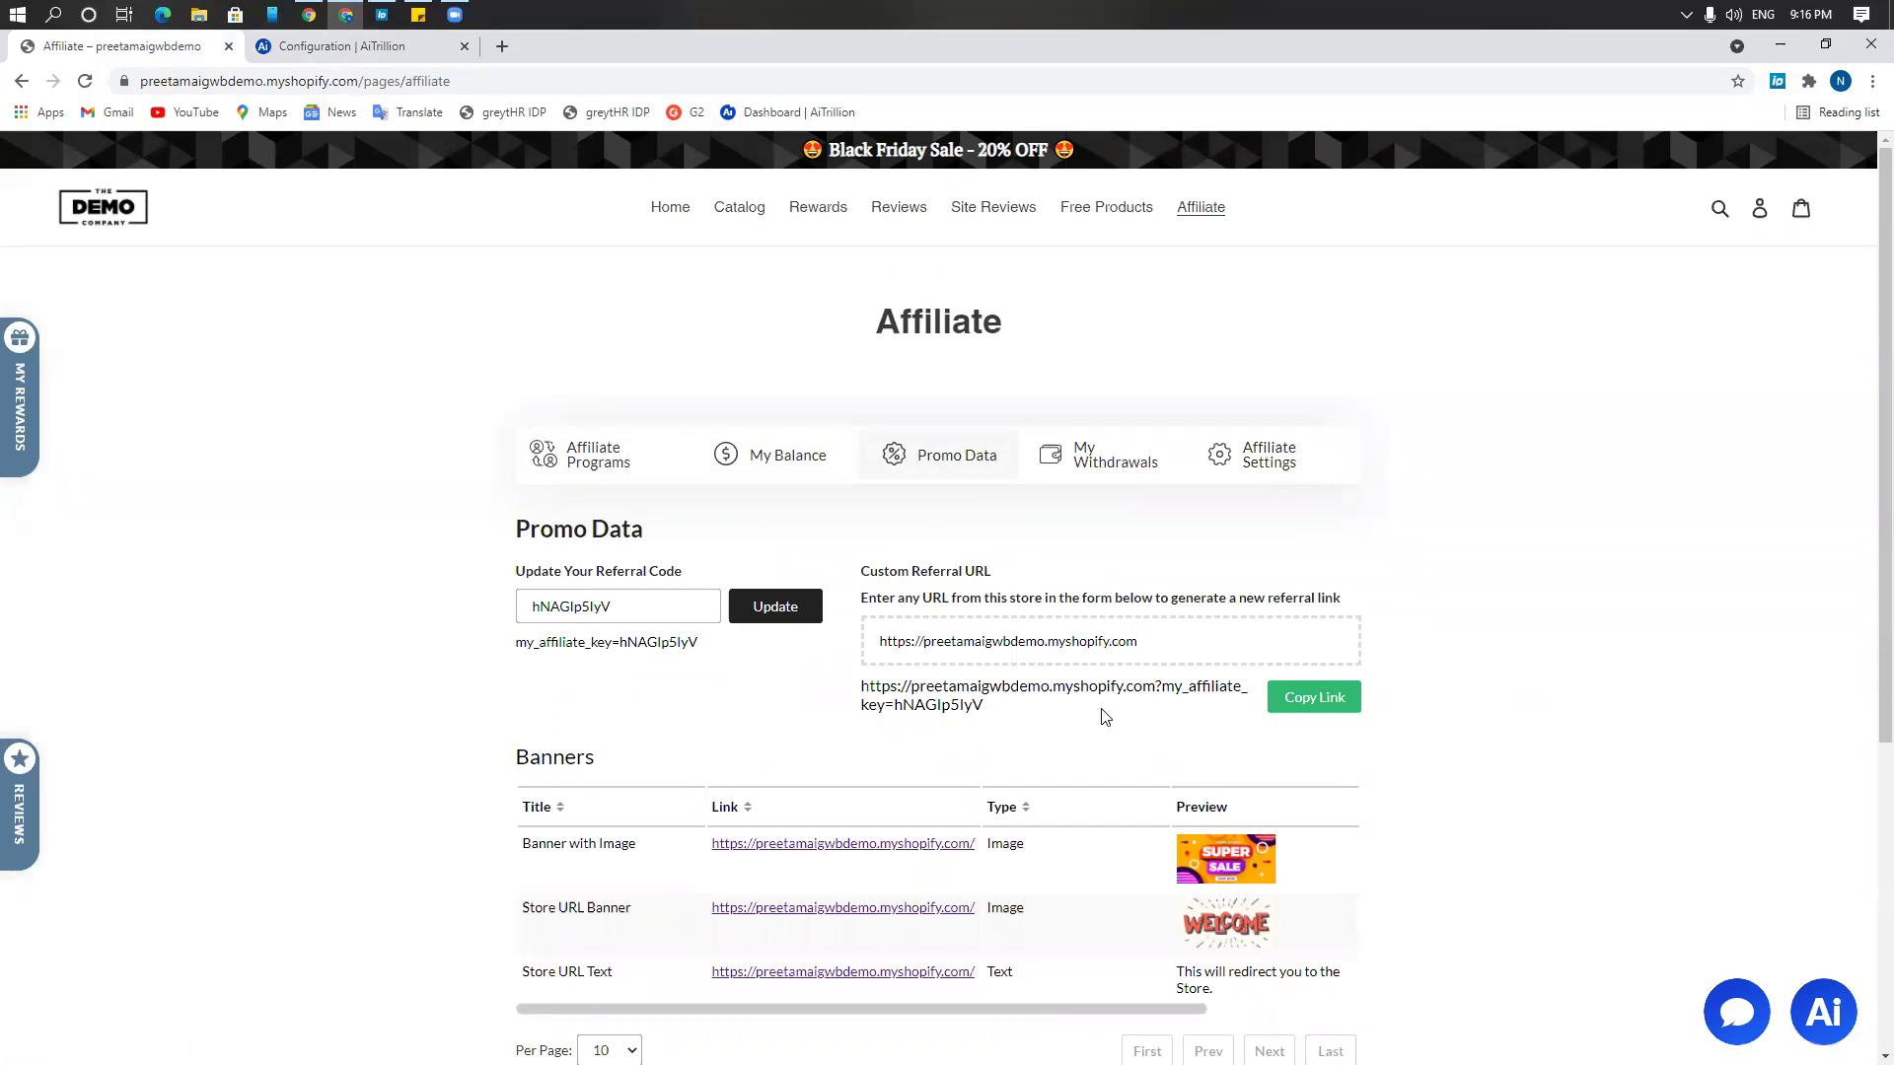
{"action": "left_click_drag", "start_coordinate": [1020, 709], "coordinate": [1081, 688]}
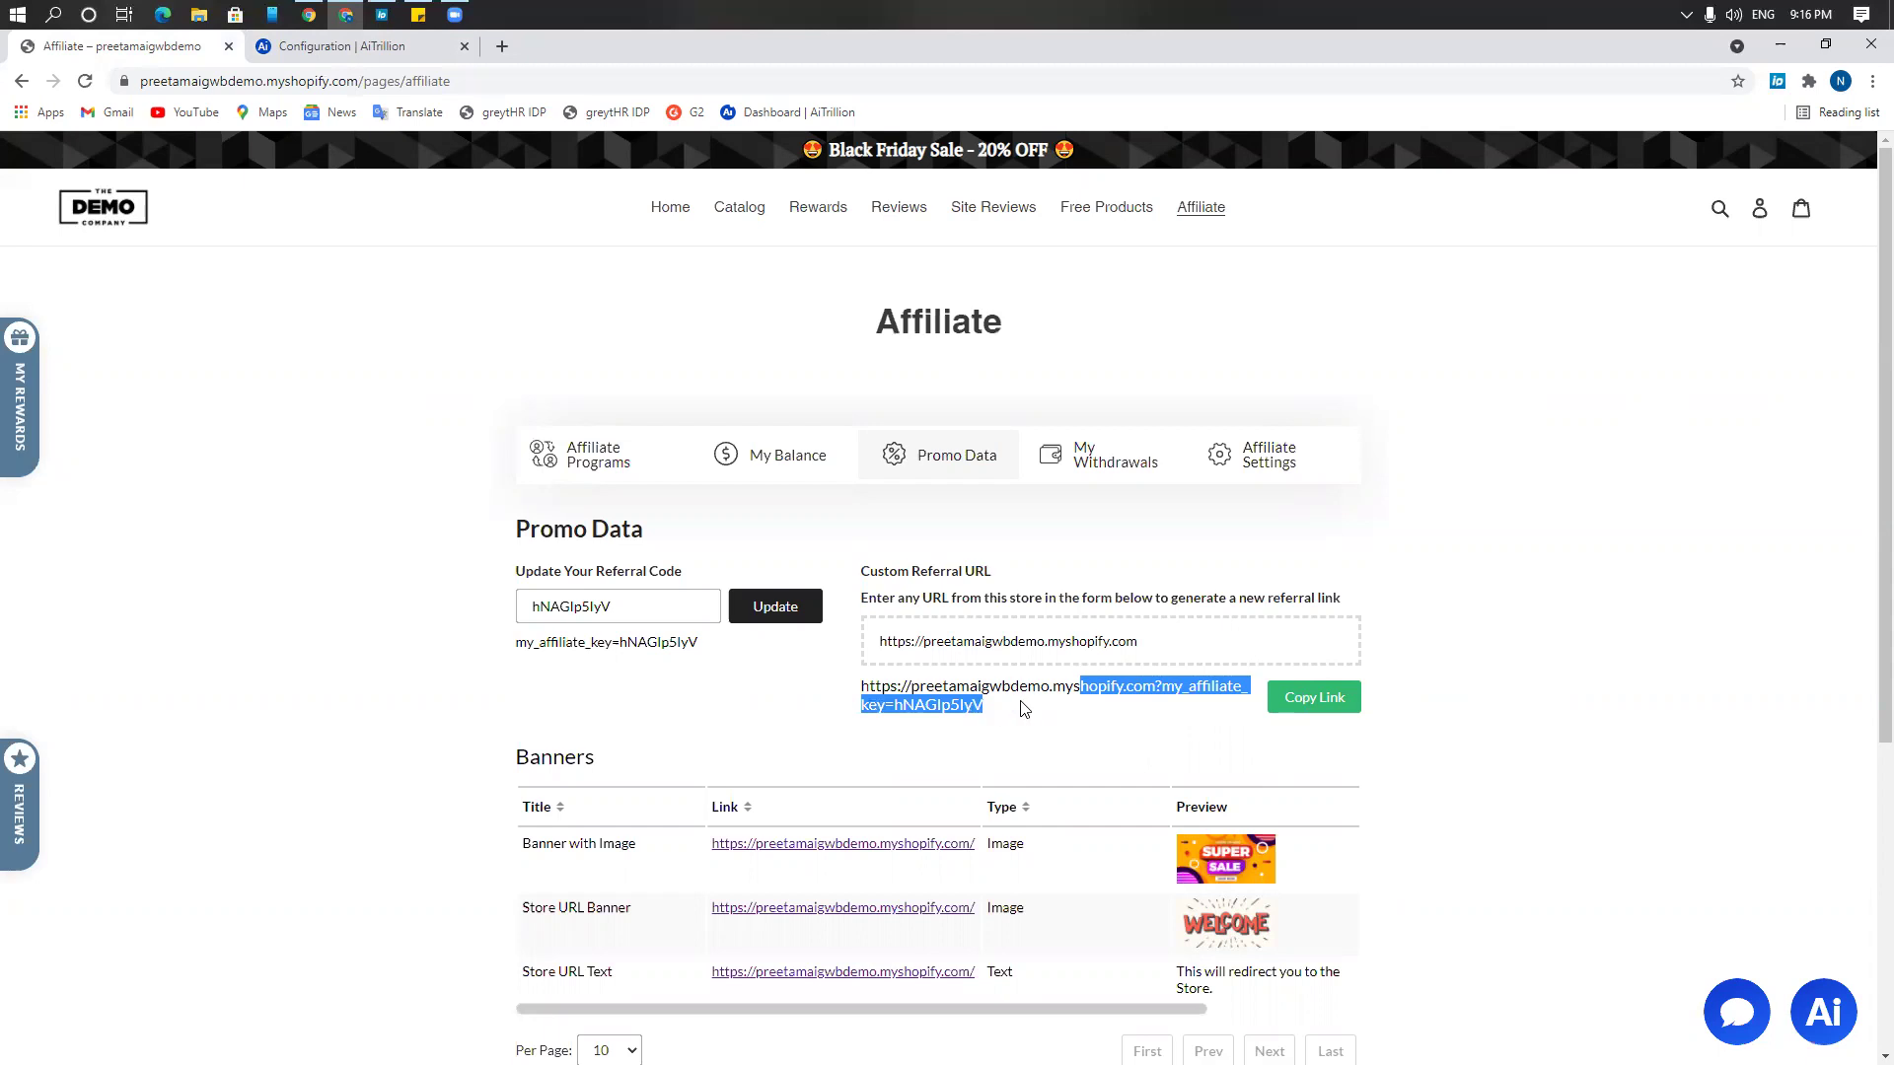
{"action": "left_click_drag", "start_coordinate": [1024, 708], "coordinate": [860, 685]}
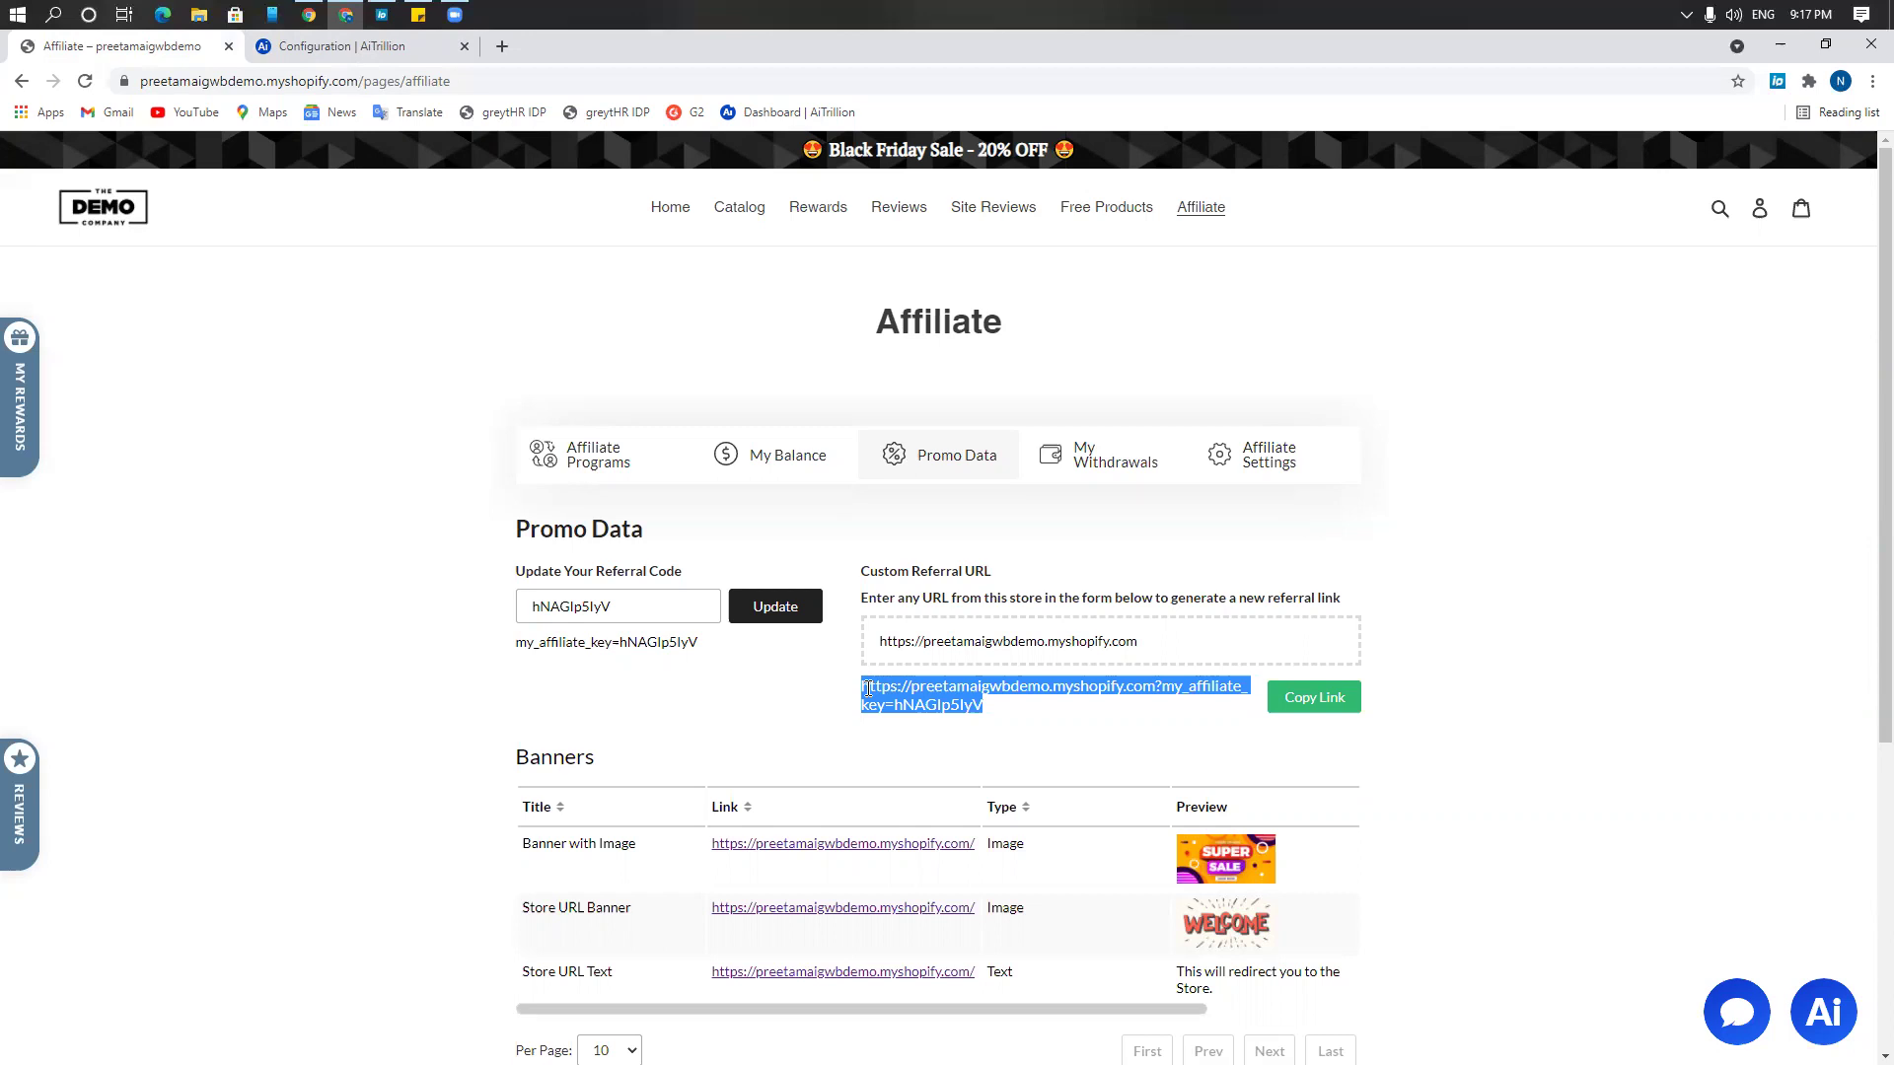
{"action": "scroll", "coordinate": [867, 689], "scroll_direction": "down", "scroll_amount": 2}
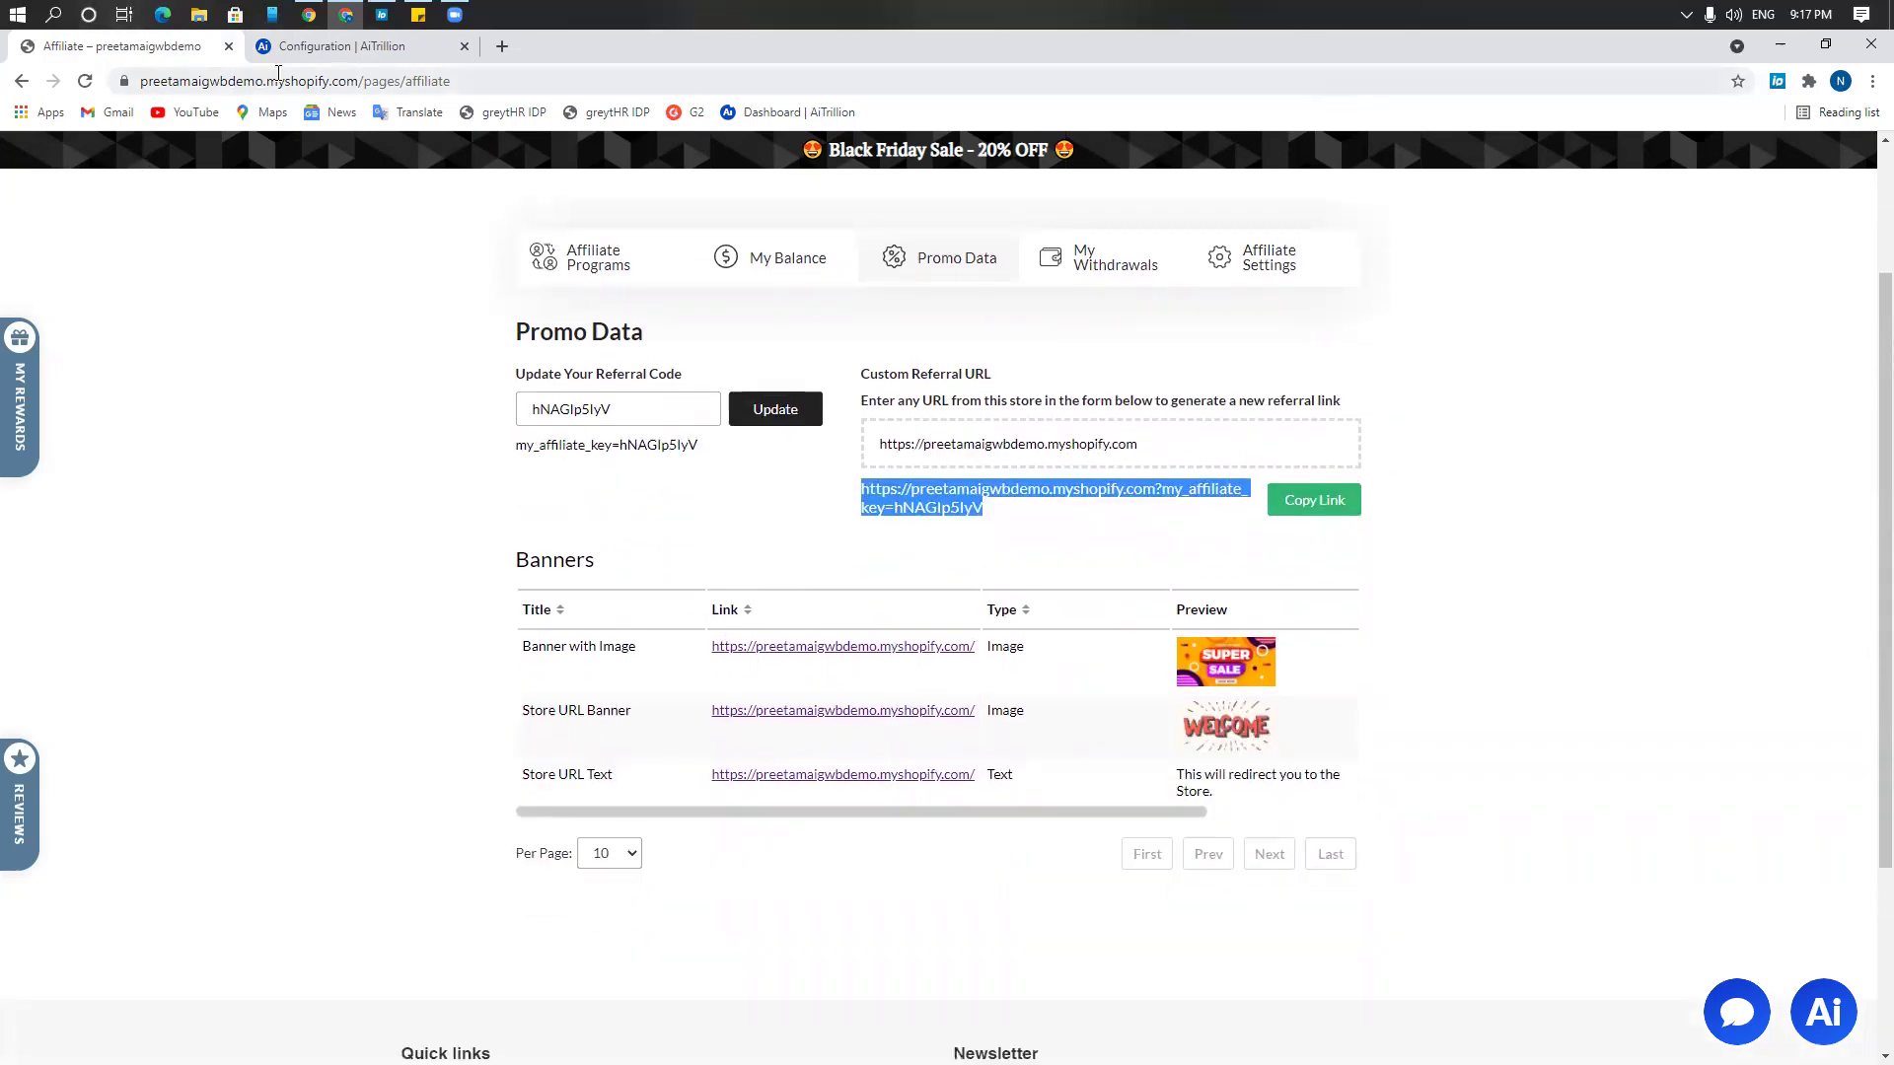
{"action": "left_click", "coordinate": [301, 50]}
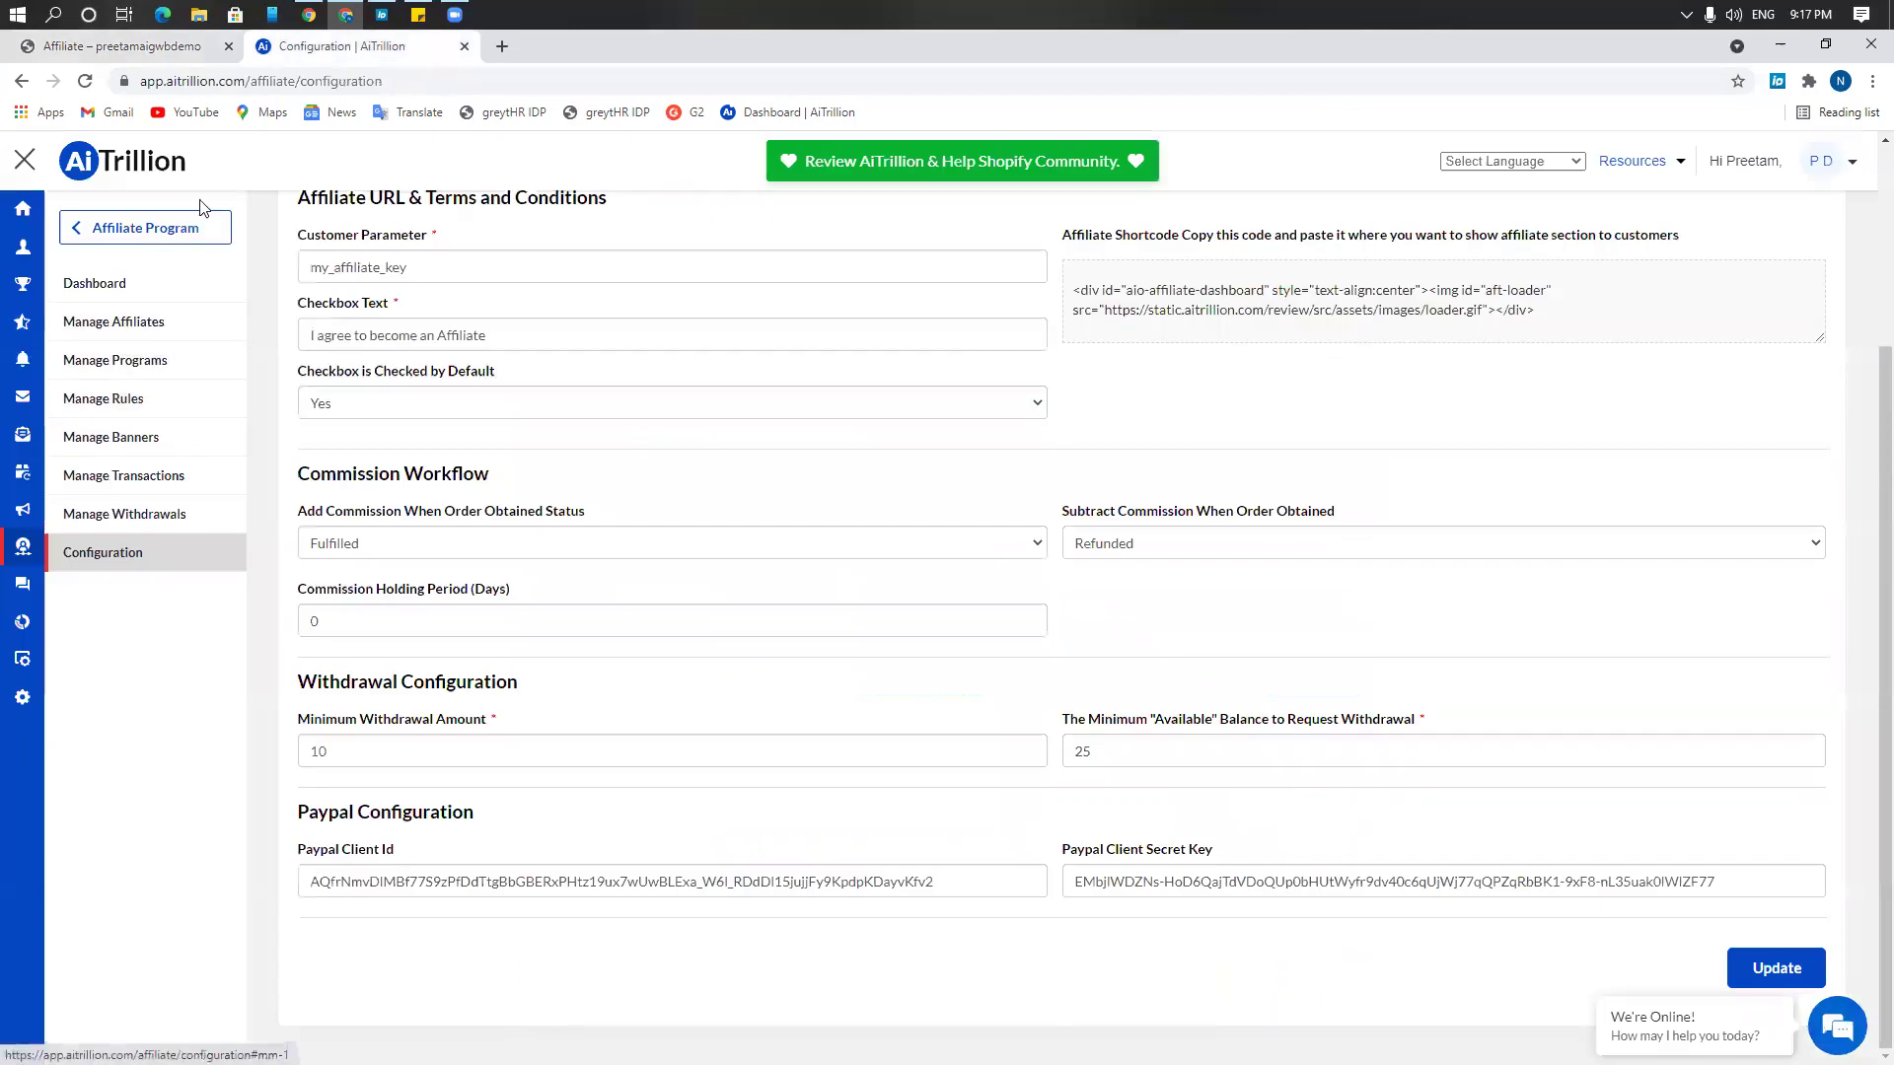
{"action": "left_click", "coordinate": [150, 48]}
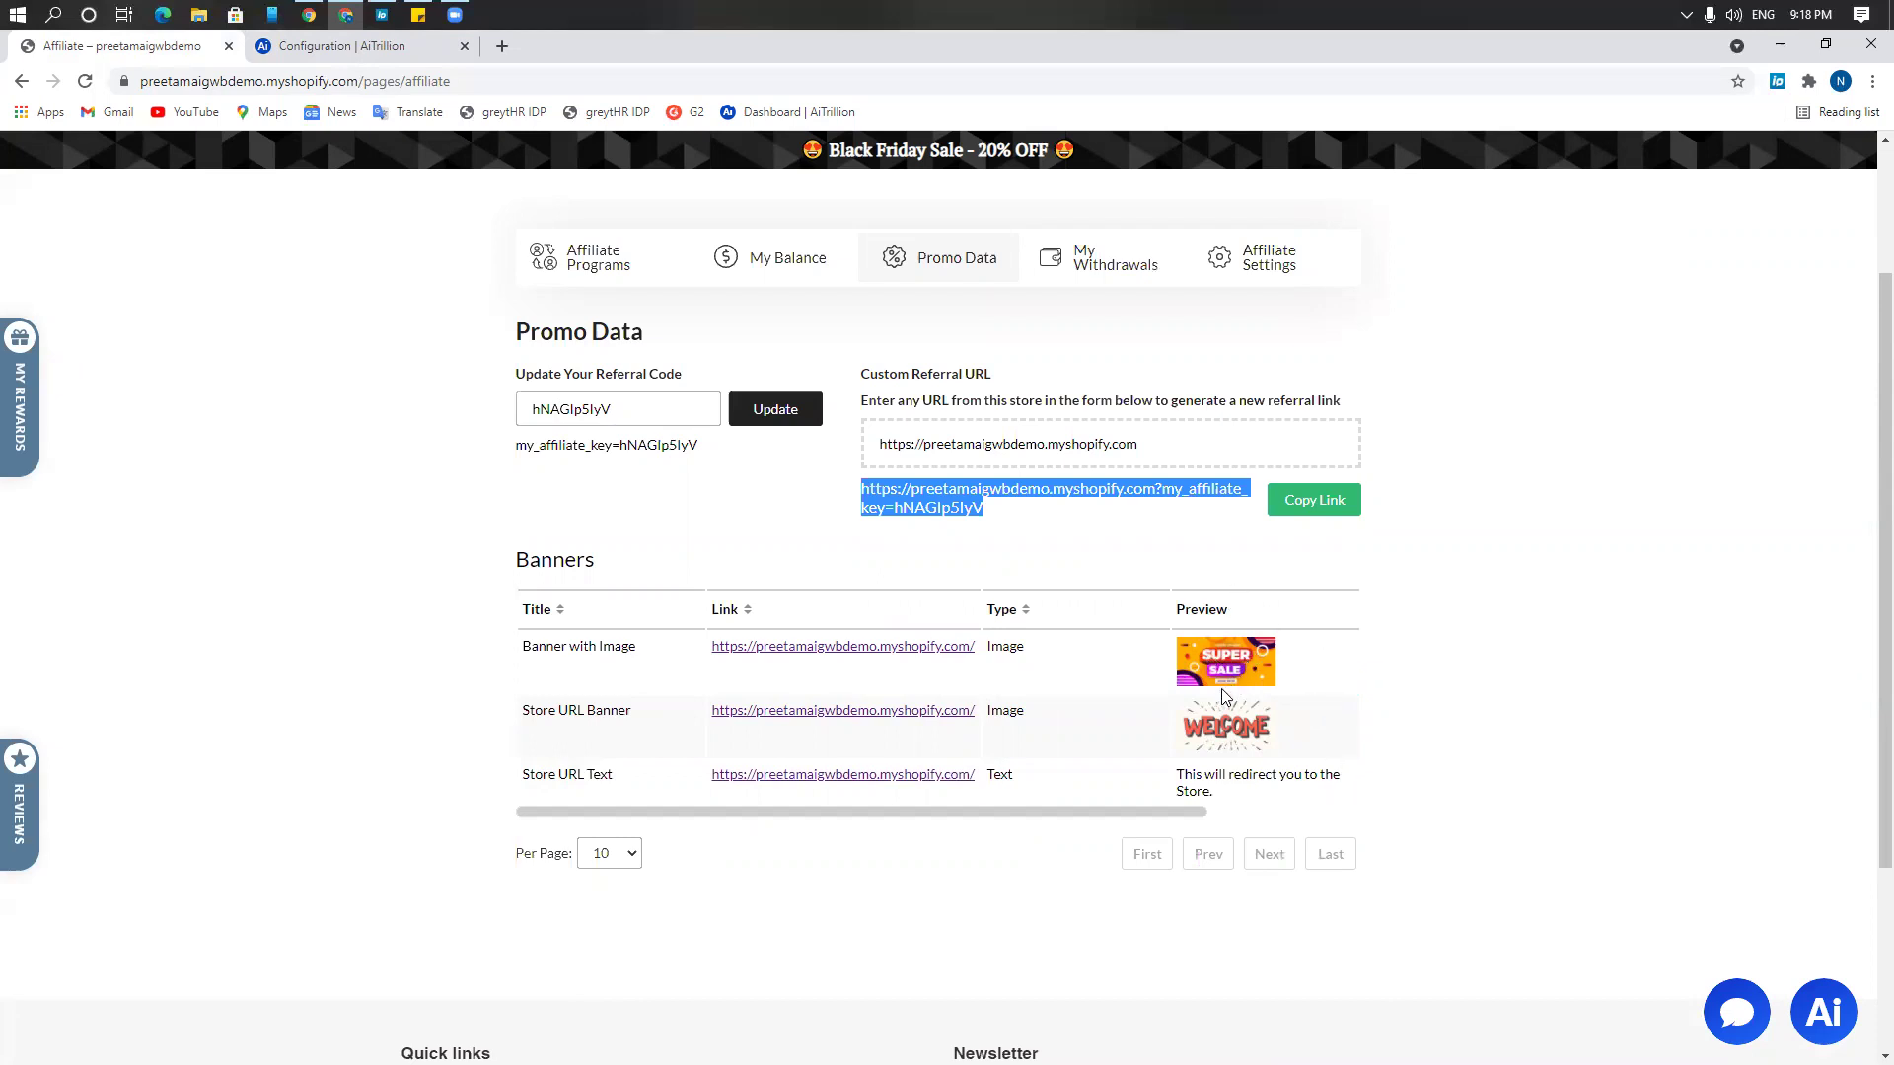
{"action": "scroll", "coordinate": [1223, 702], "scroll_direction": "up", "scroll_amount": 1}
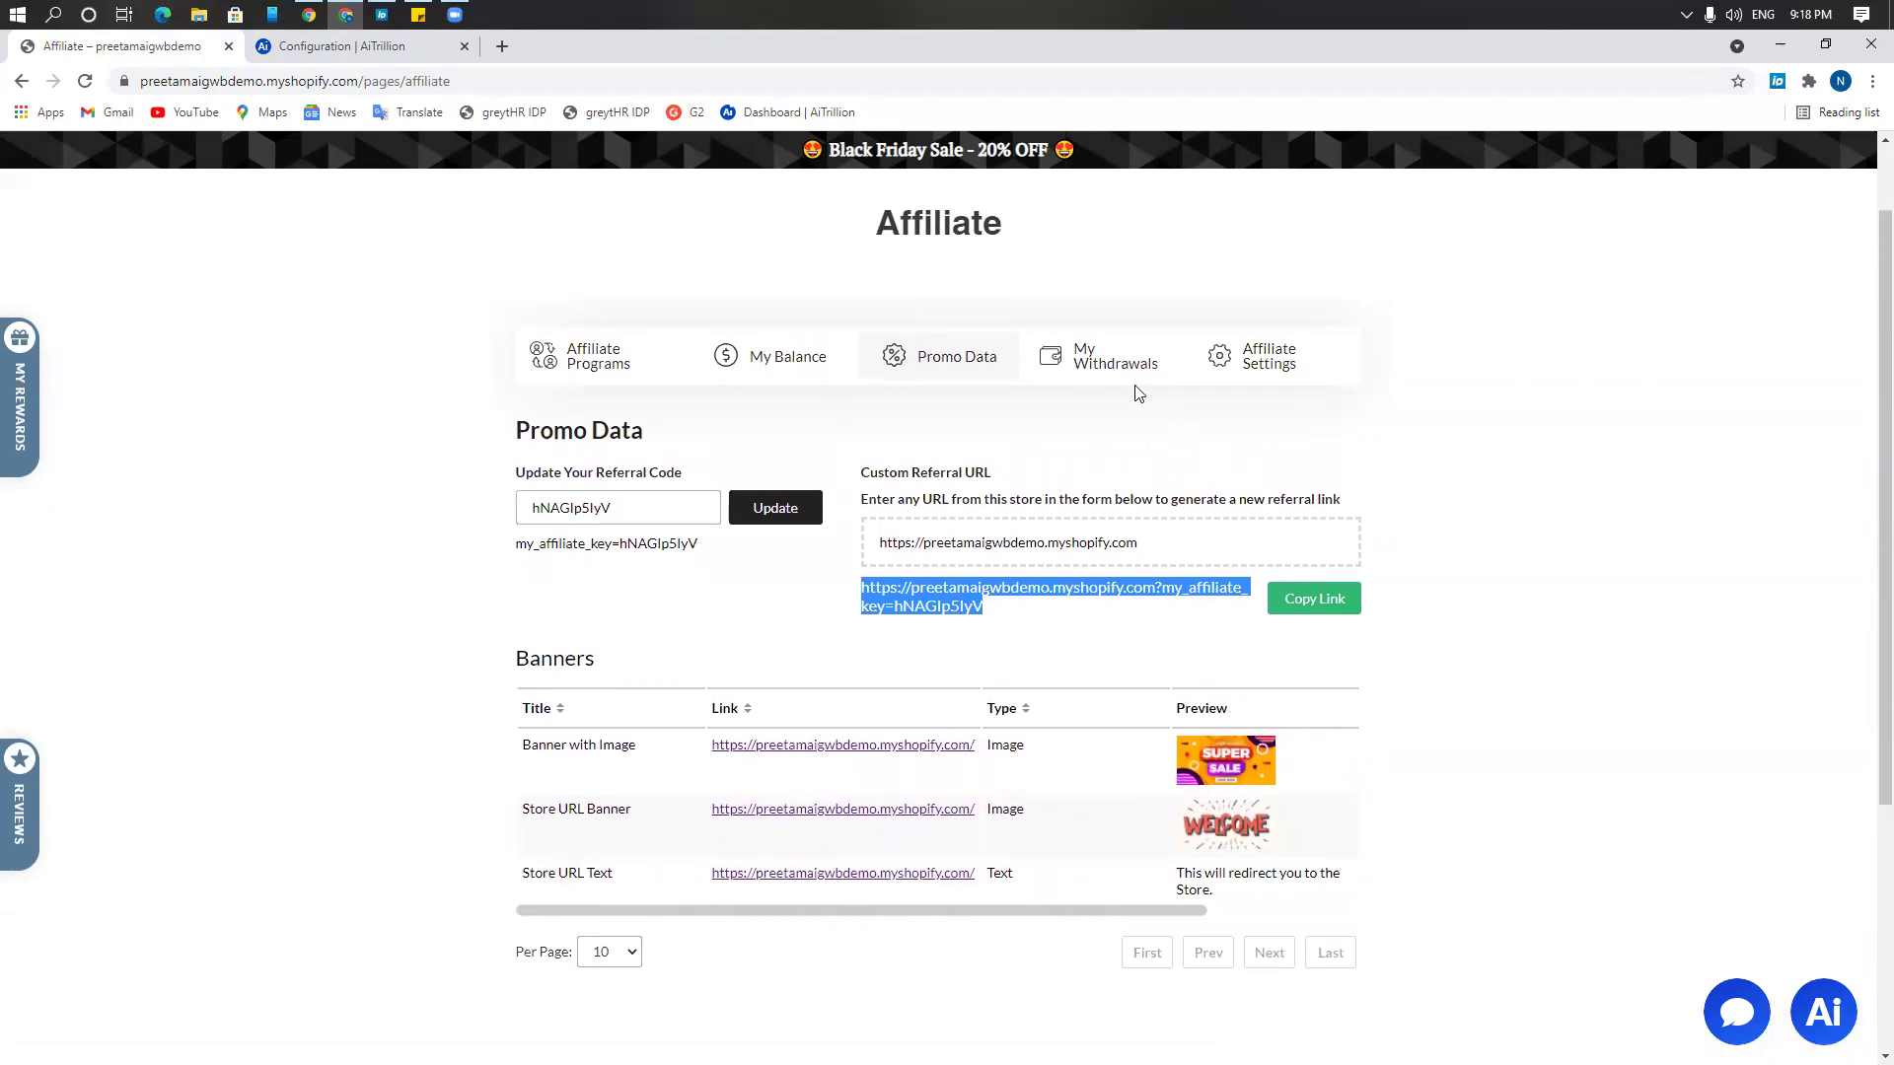
{"action": "scroll", "coordinate": [1057, 511], "scroll_direction": "down", "scroll_amount": 2}
{"action": "scroll", "coordinate": [1055, 514], "scroll_direction": "up", "scroll_amount": 2}
Show My Withdrawals and highlight the $25 minimum available balance note
{"action": "left_click", "coordinate": [1116, 374]}
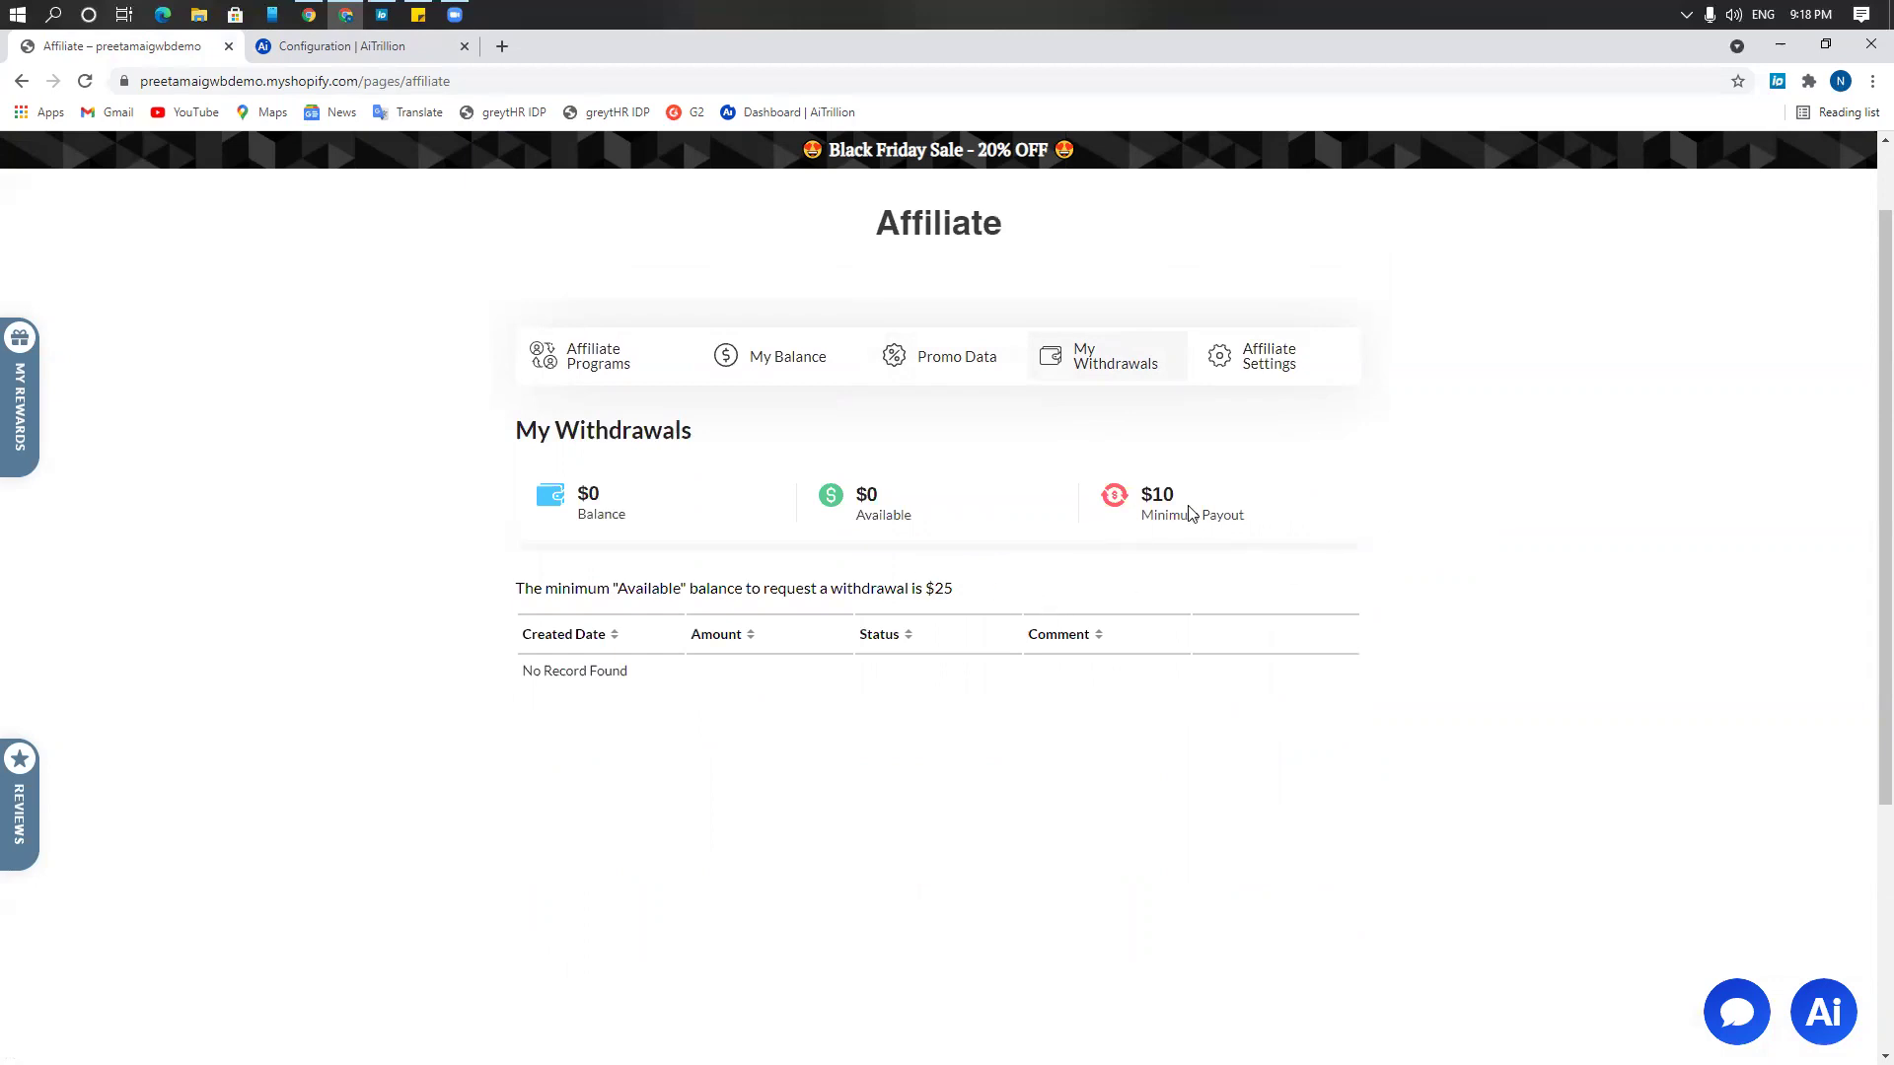
{"action": "left_click_drag", "start_coordinate": [985, 595], "coordinate": [887, 557]}
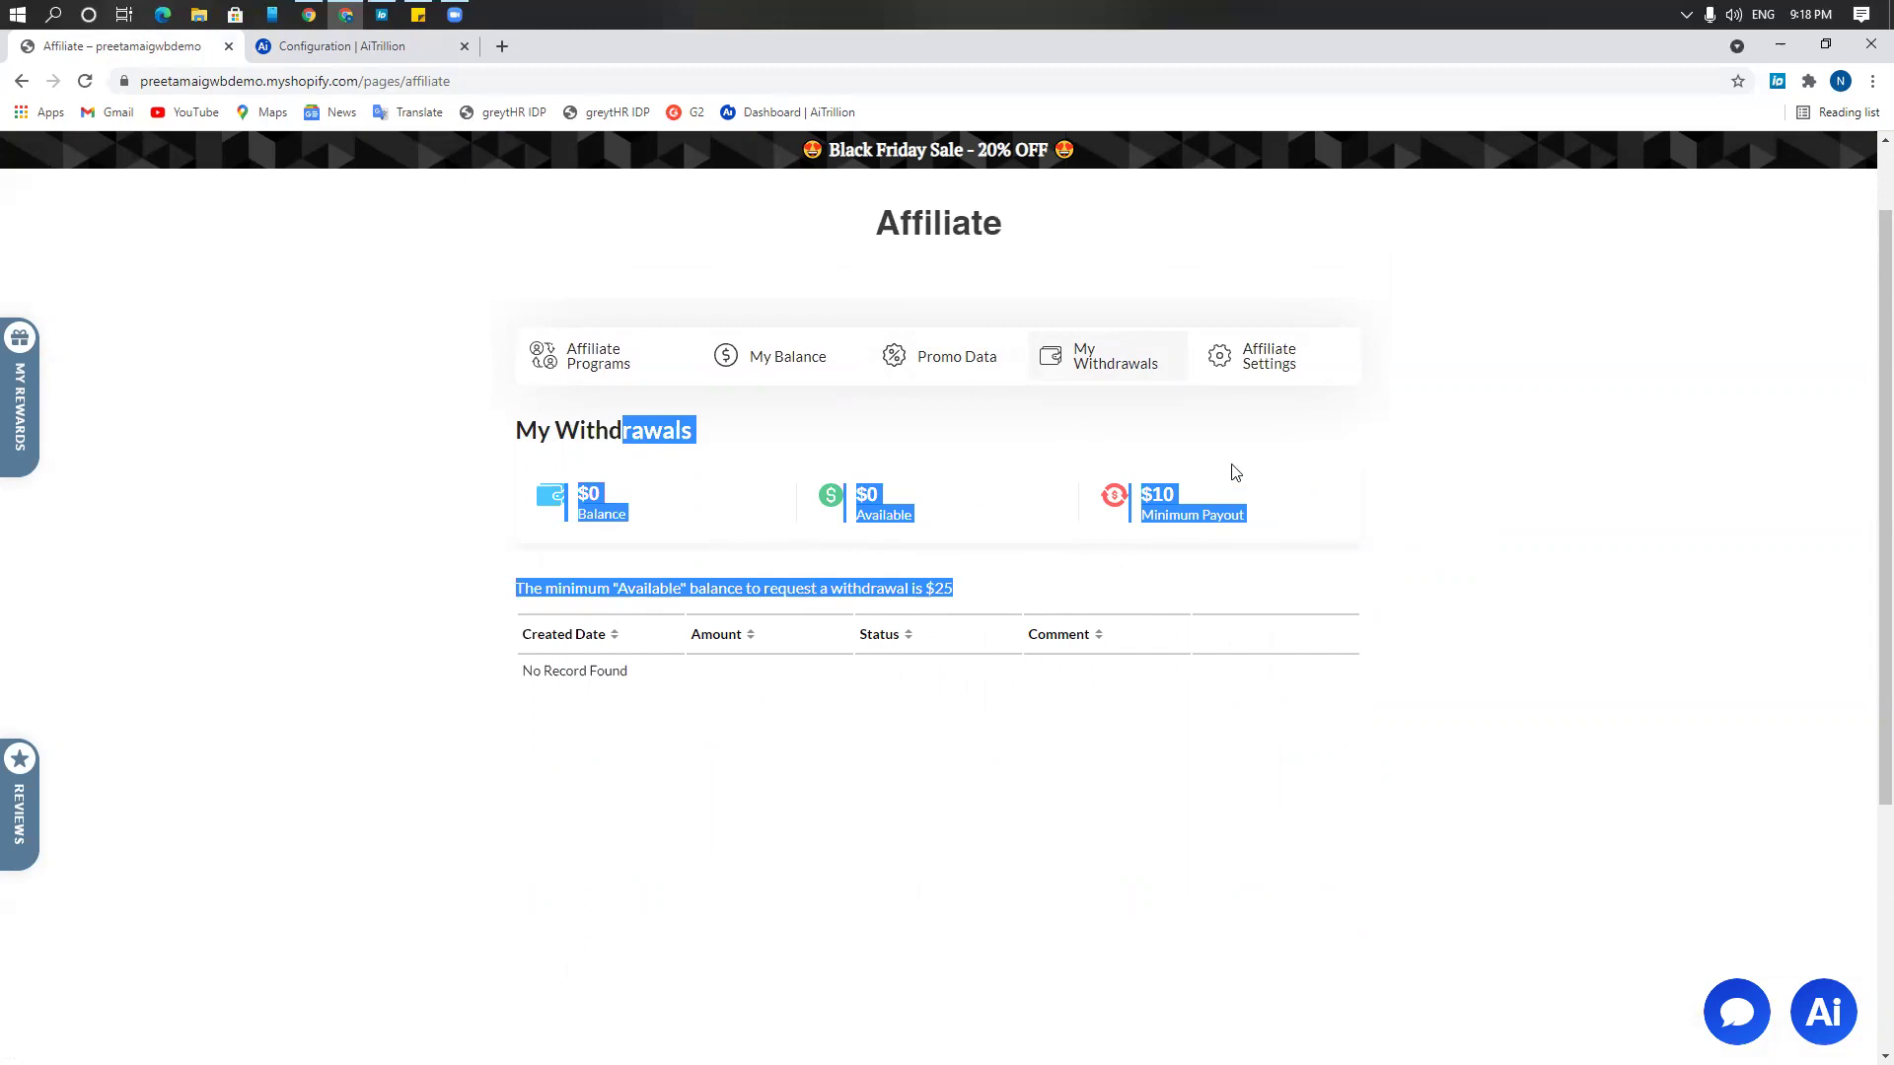
In Affiliate Settings, clear the PayPal Email and Referring Website fields
{"action": "left_click", "coordinate": [1298, 385]}
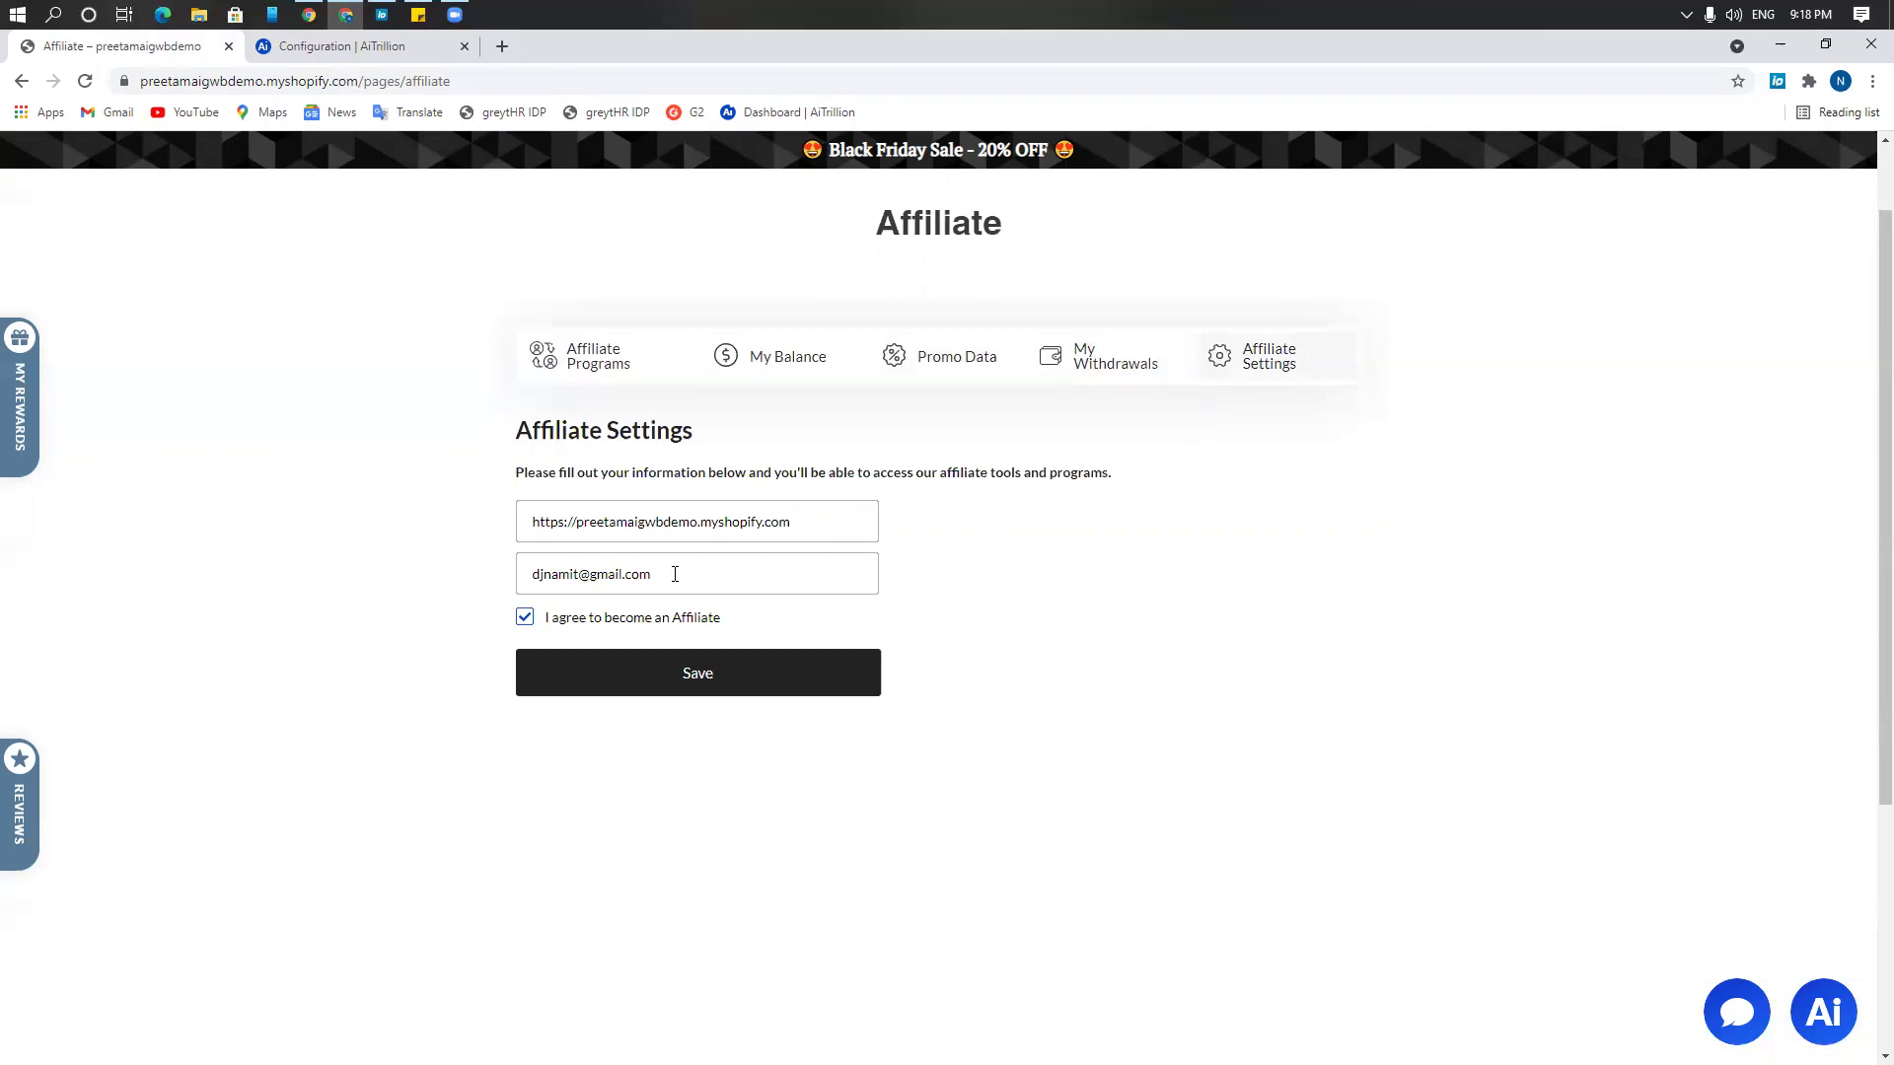
{"action": "left_click_drag", "start_coordinate": [677, 571], "coordinate": [334, 600]}
{"action": "key", "text": "BackSpace"}
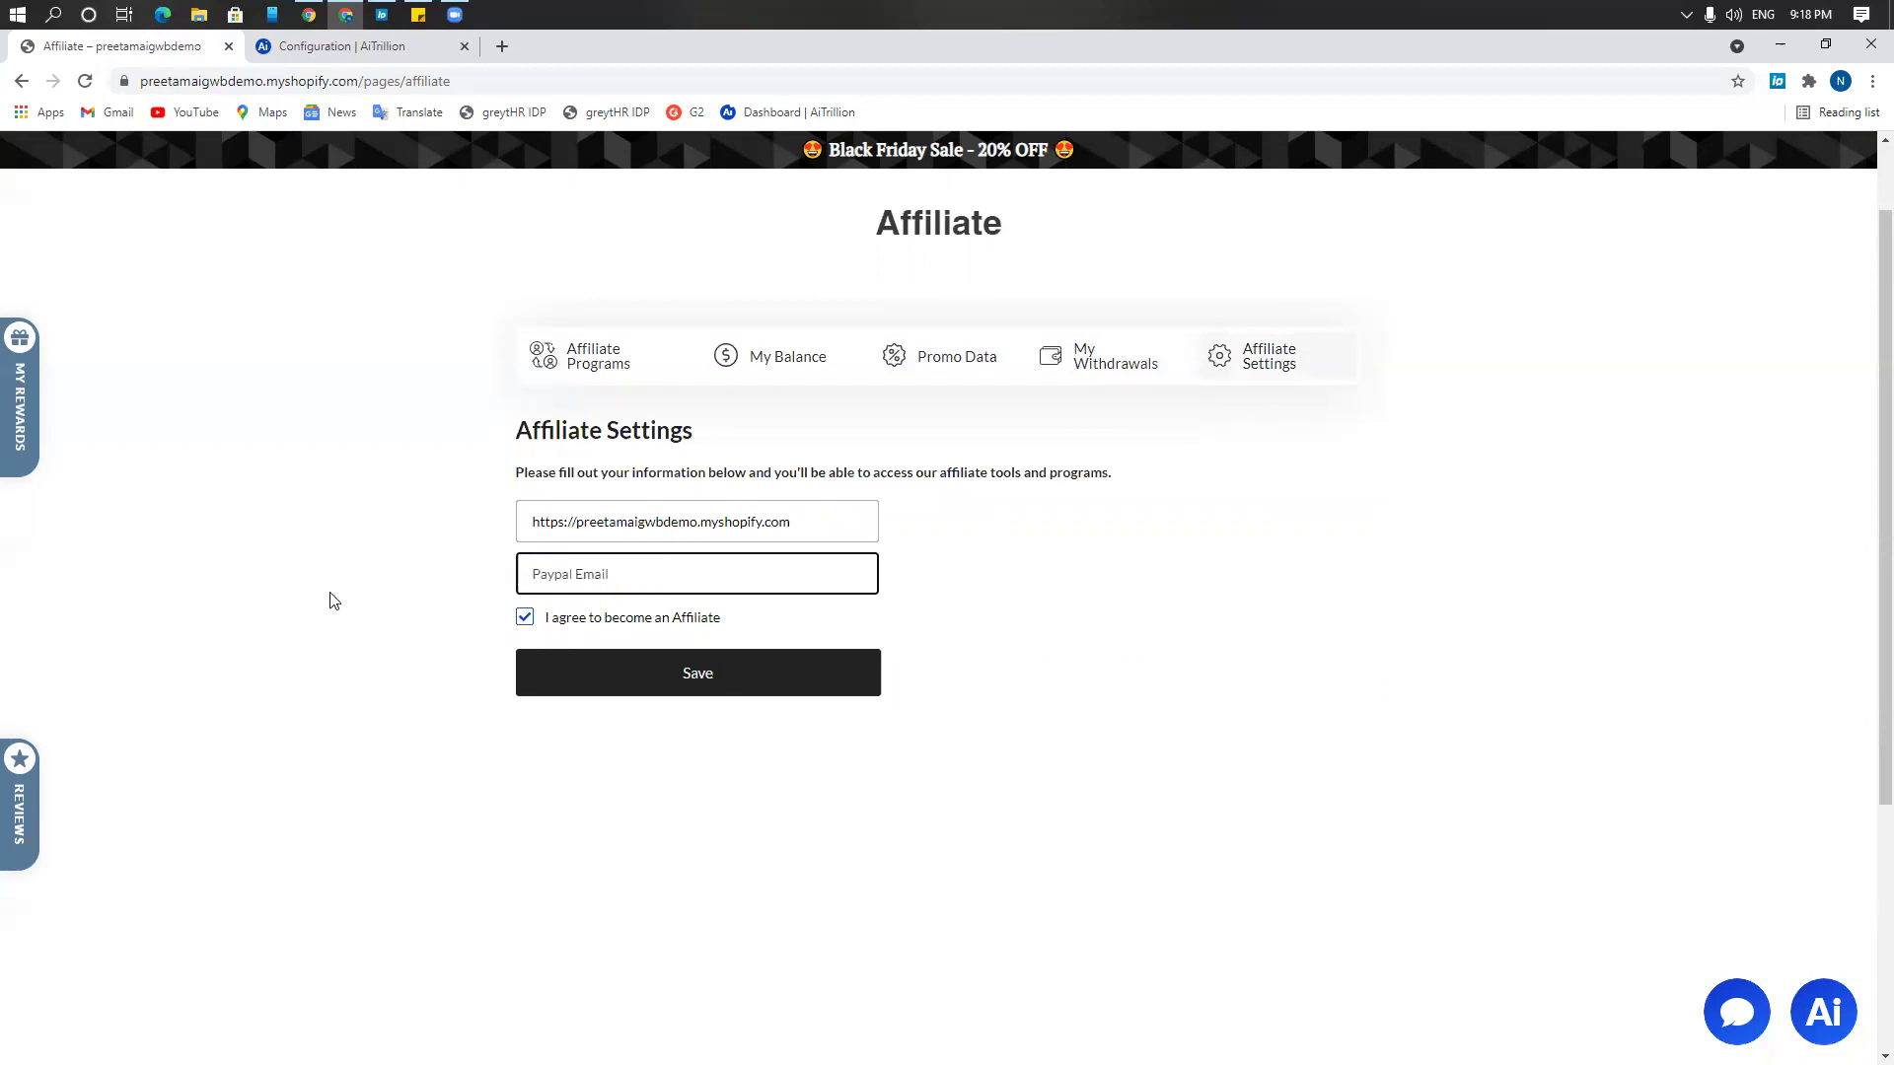
{"action": "left_click_drag", "start_coordinate": [825, 533], "coordinate": [266, 541]}
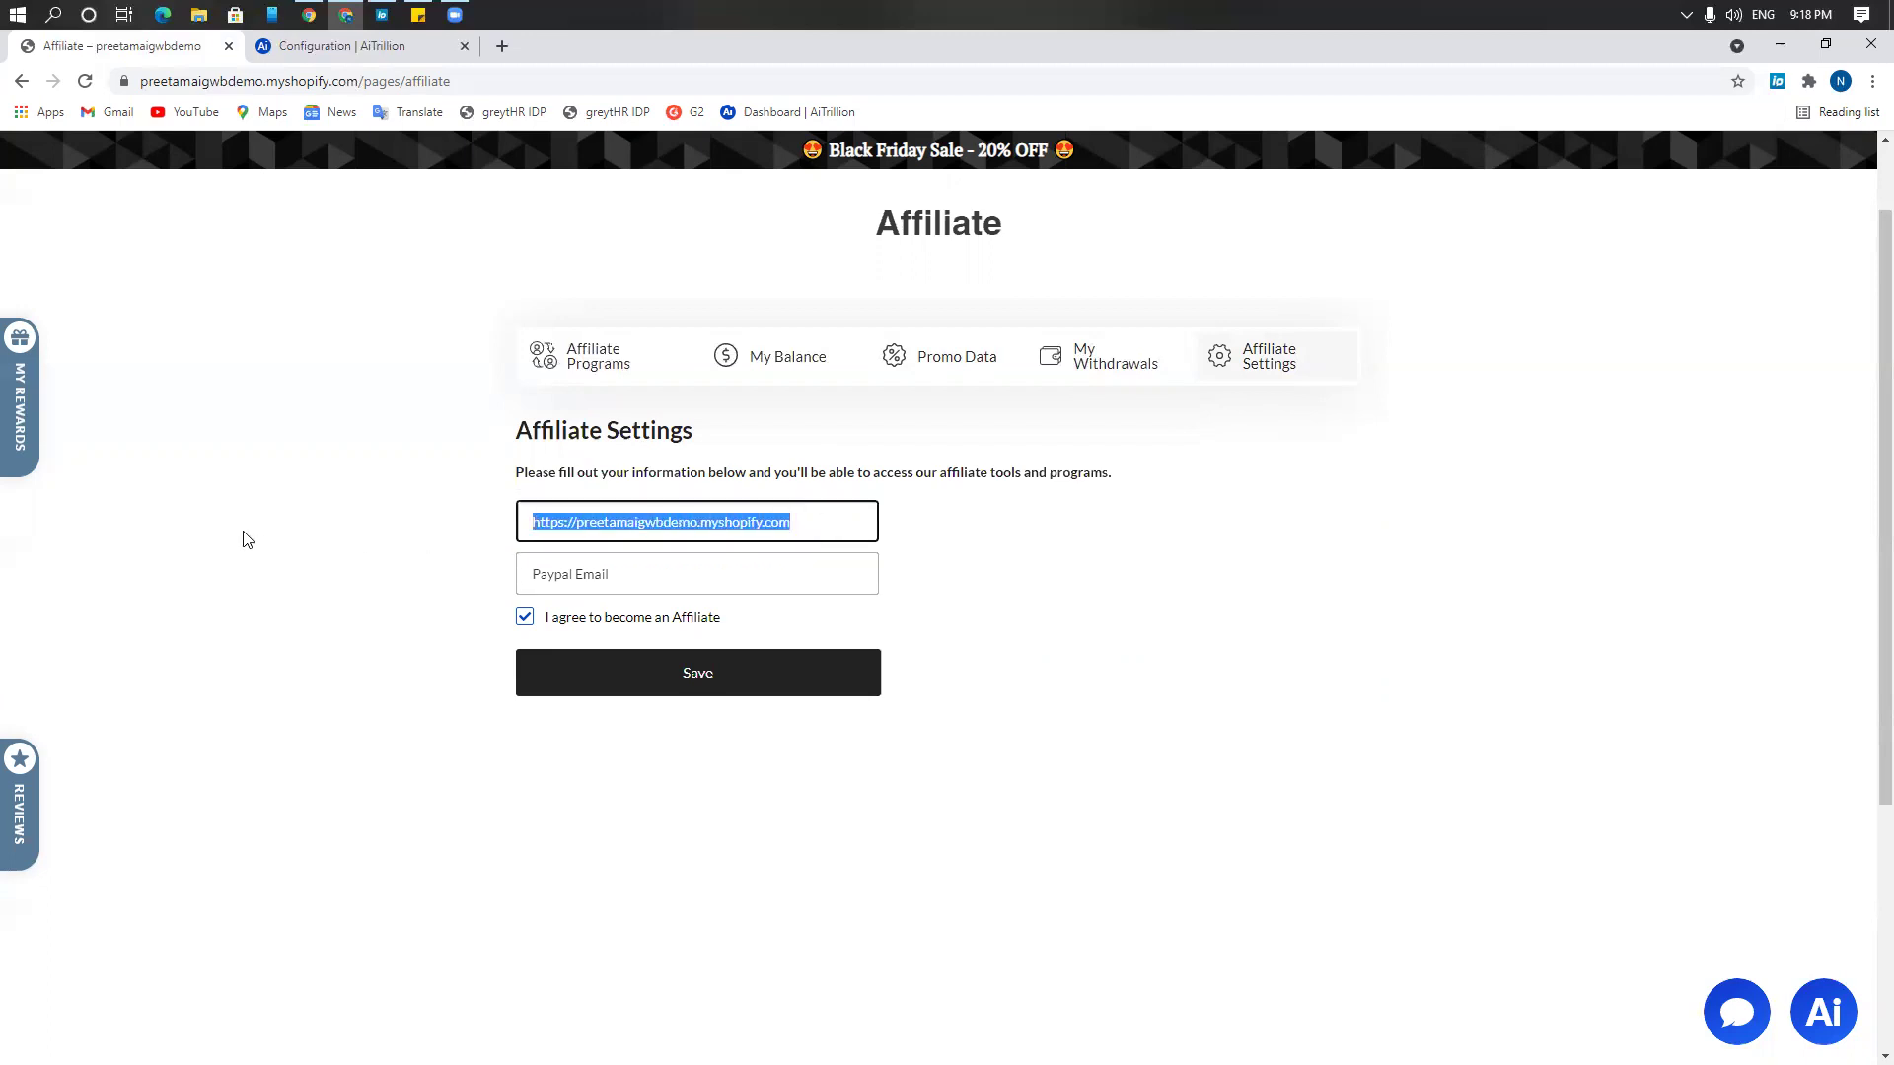
{"action": "key", "text": "BackSpace"}
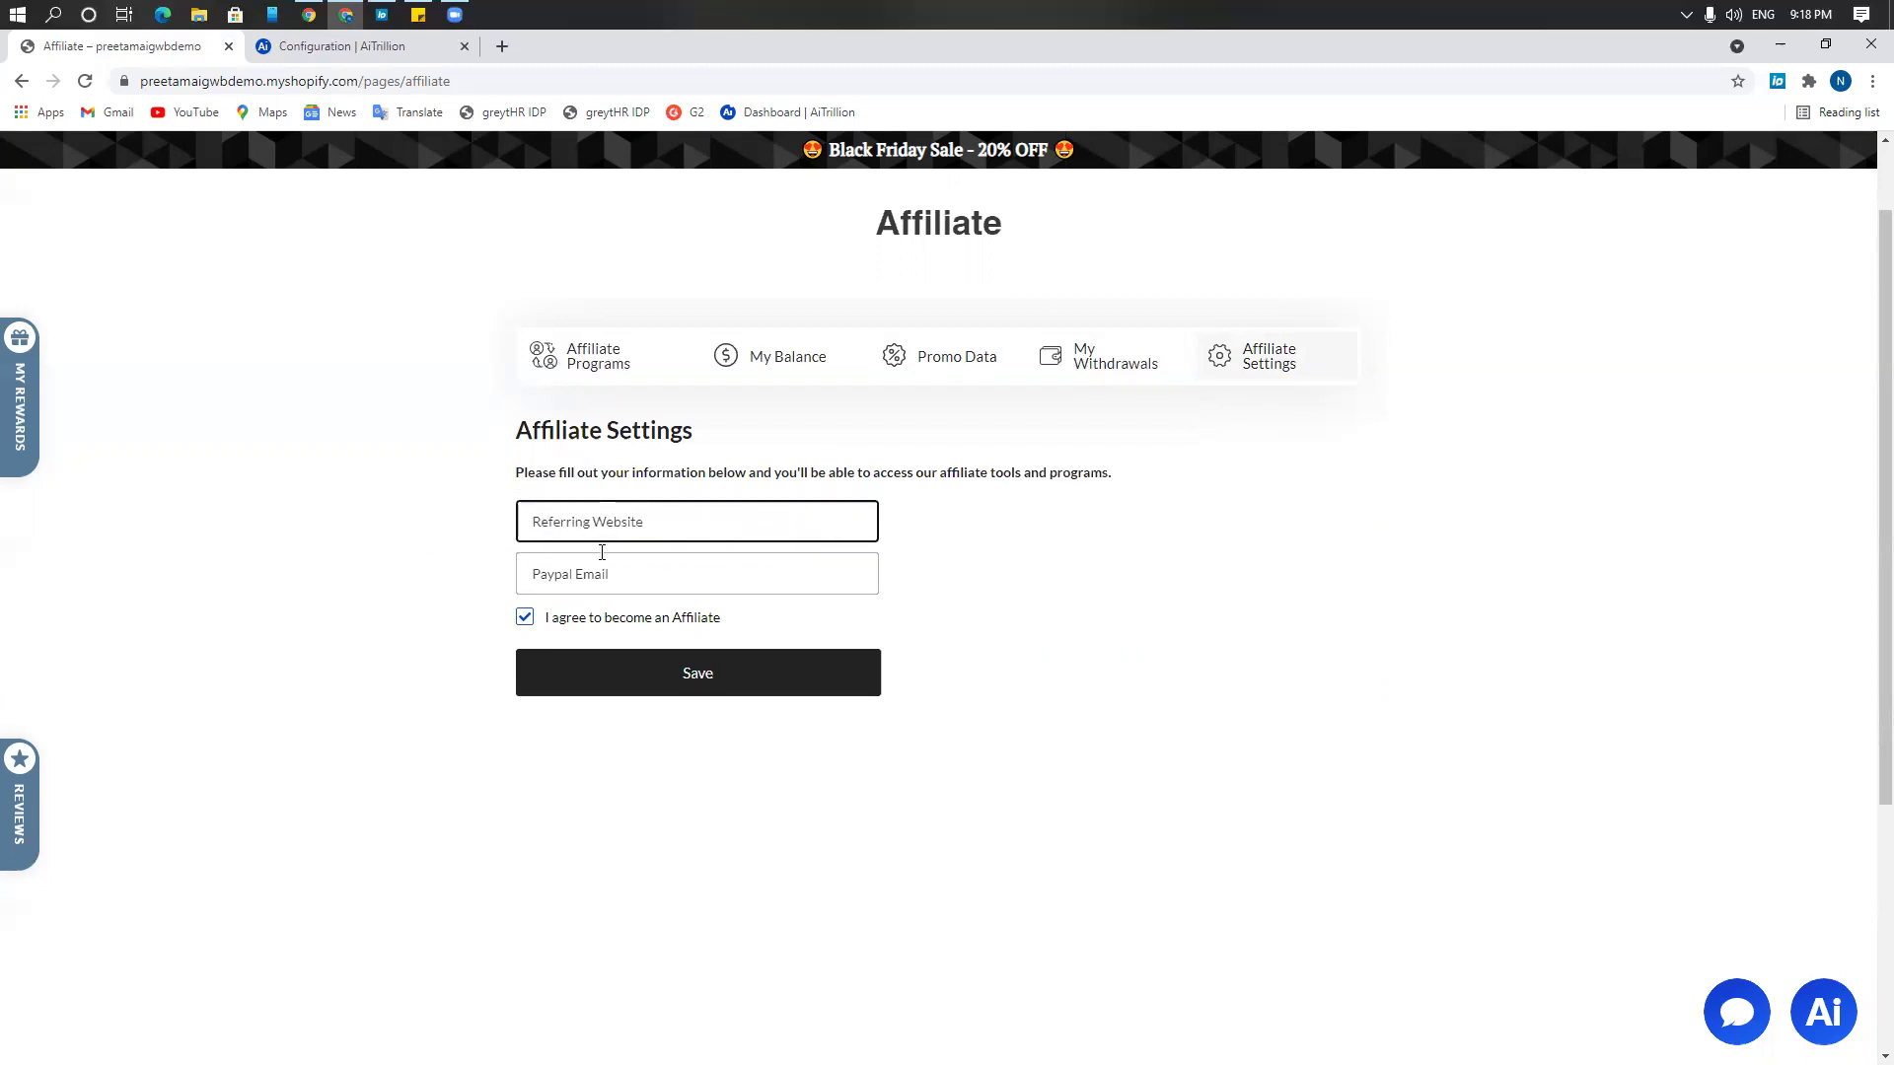
{"action": "left_click", "coordinate": [581, 578]}
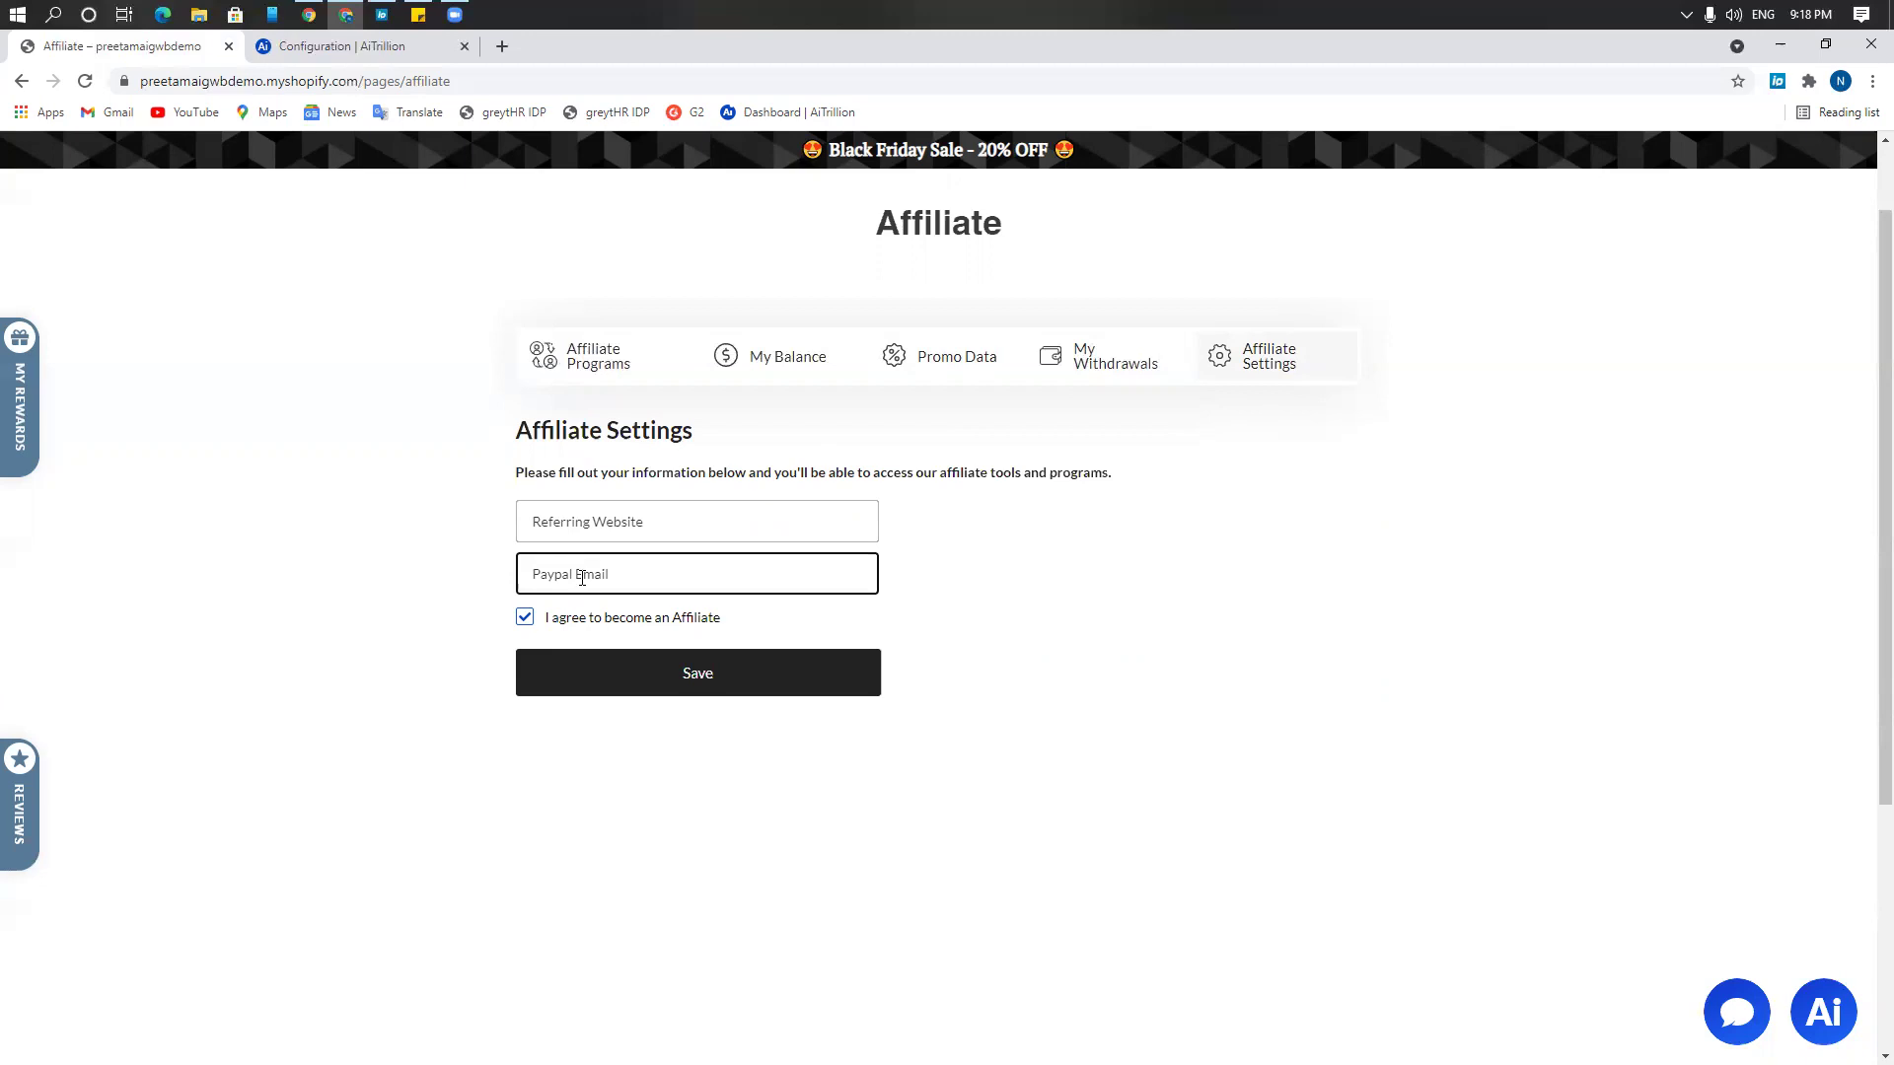